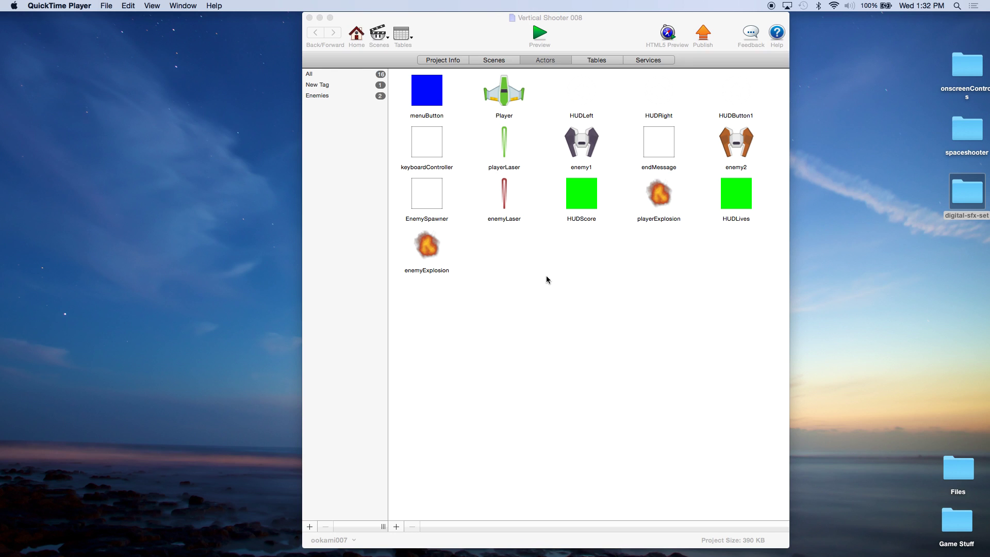
- Bring the Vertical Shooter 008 project forward and show its Menu, Play and End scenes
left_click(472, 23)
left_click(84, 6)
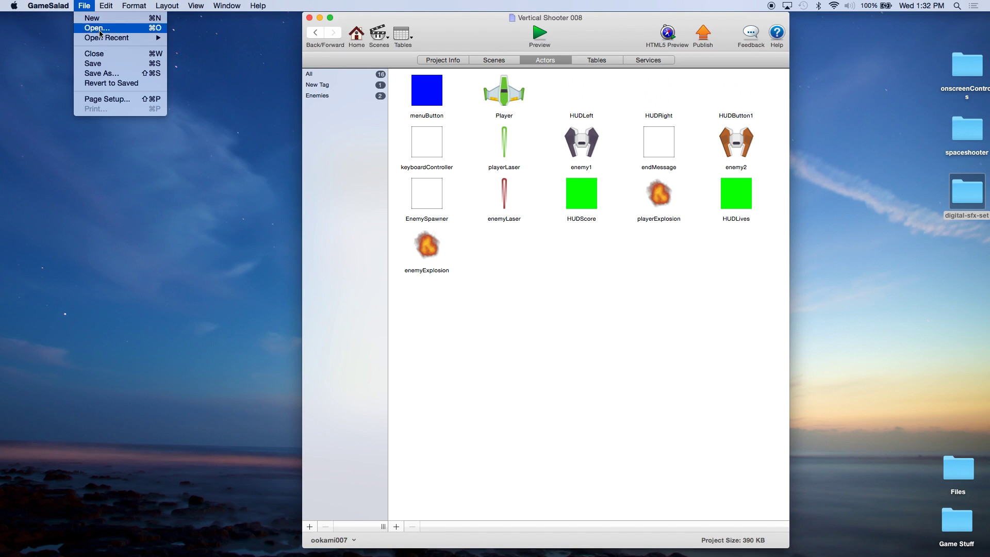
key("Escape")
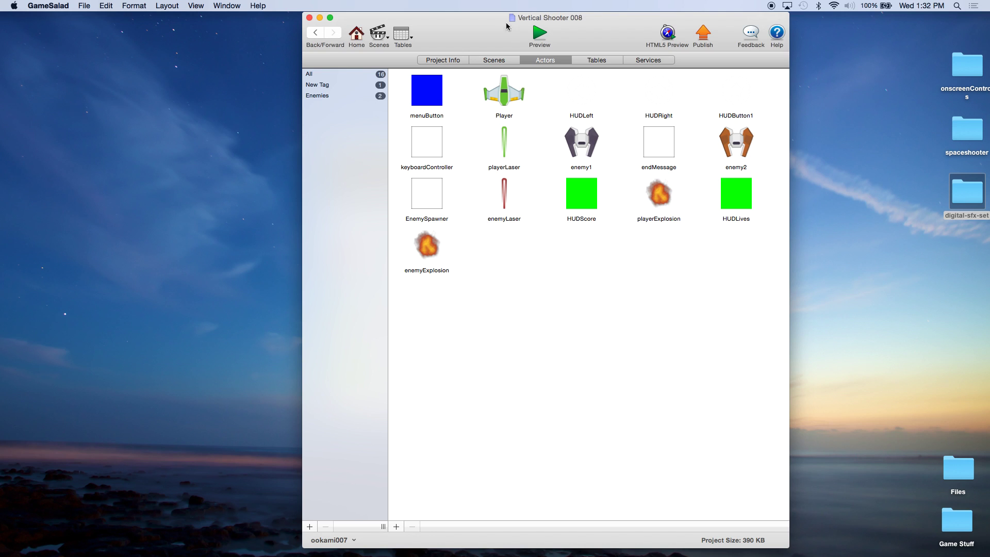
left_click(494, 60)
- Add a boolean game attribute named soundOn from the Play scene, then return Home
double_click(418, 92)
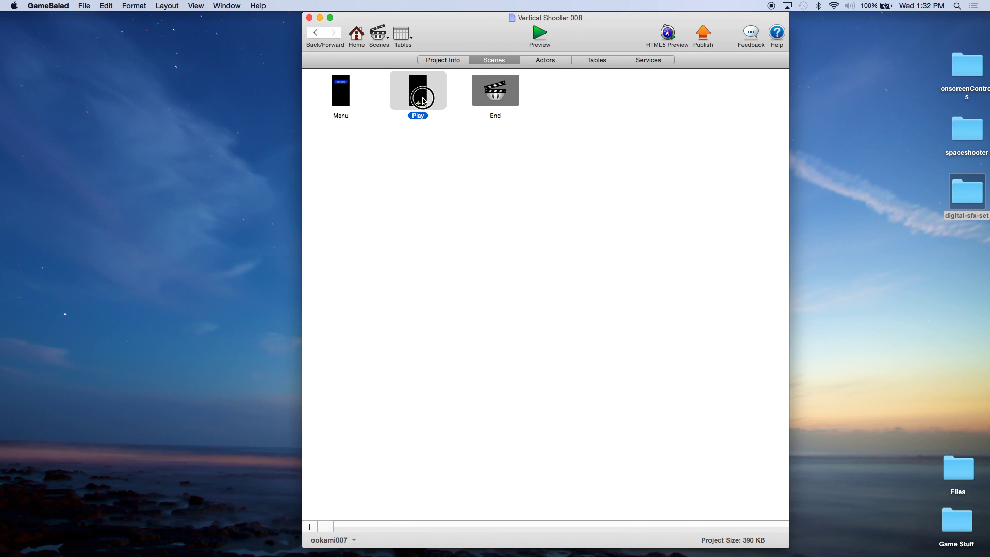
left_click(405, 73)
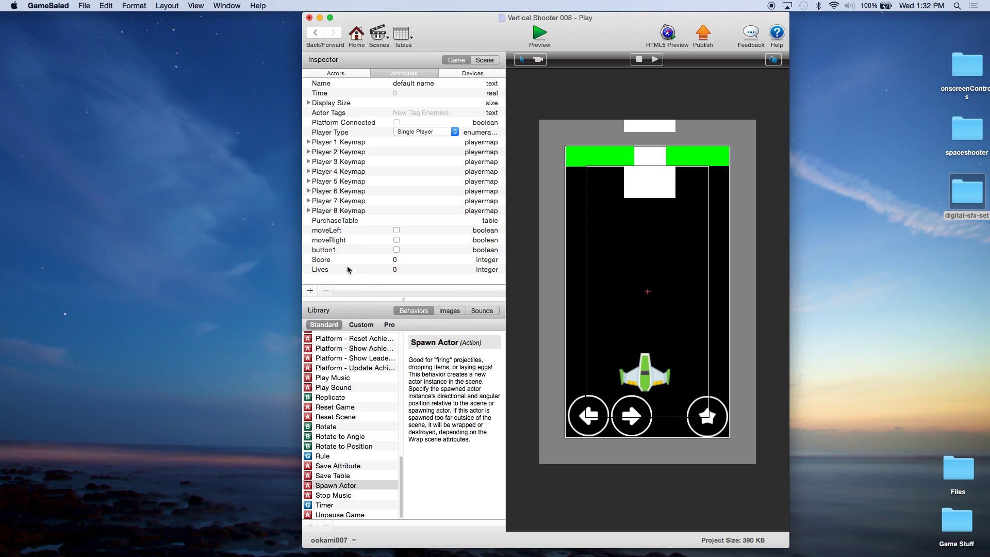
left_click(310, 291)
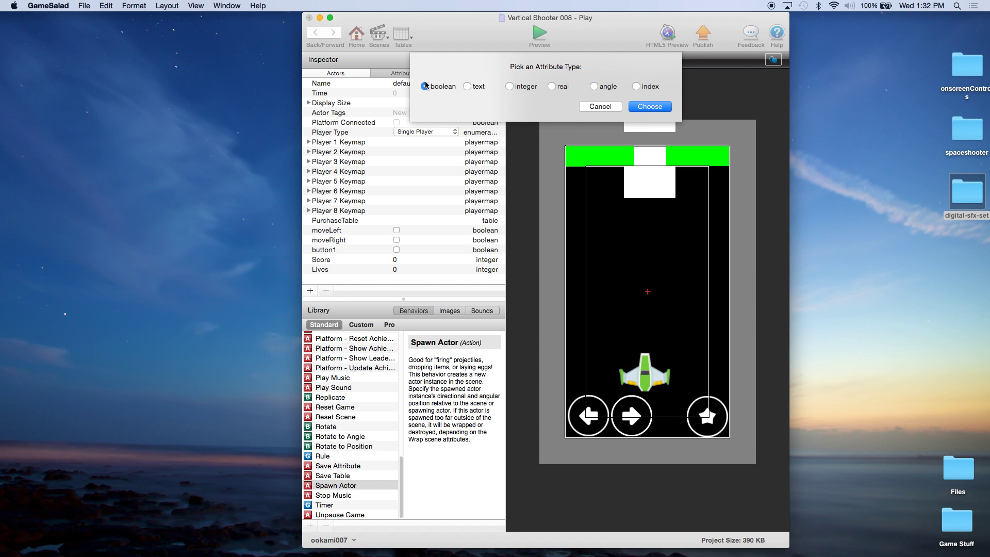
left_click(656, 107)
double_click(347, 279)
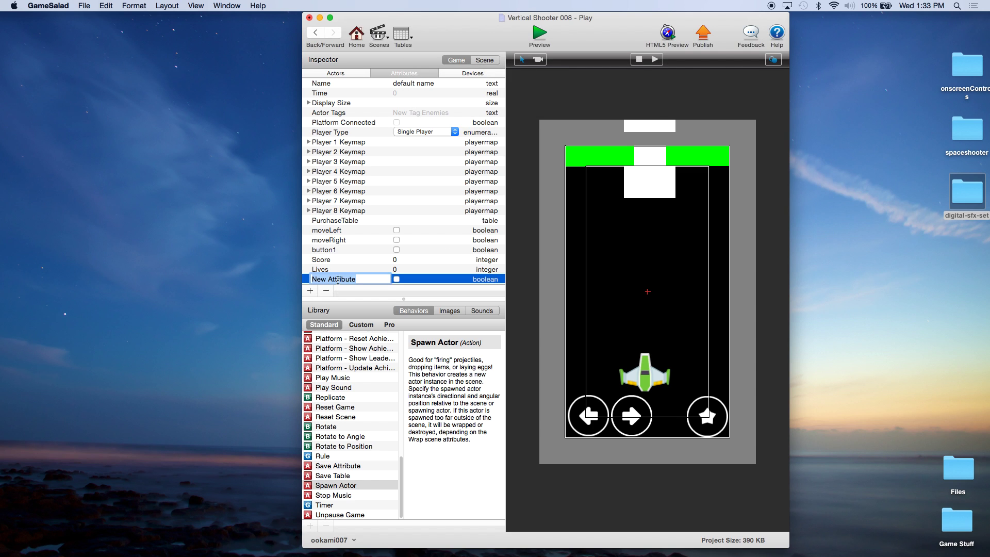
type("soundOn")
key("Return")
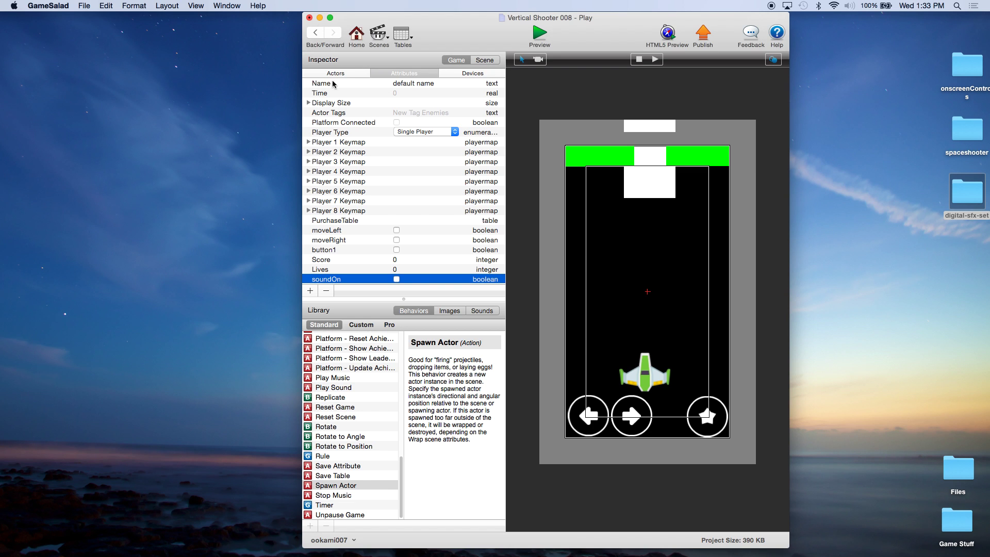
left_click(357, 36)
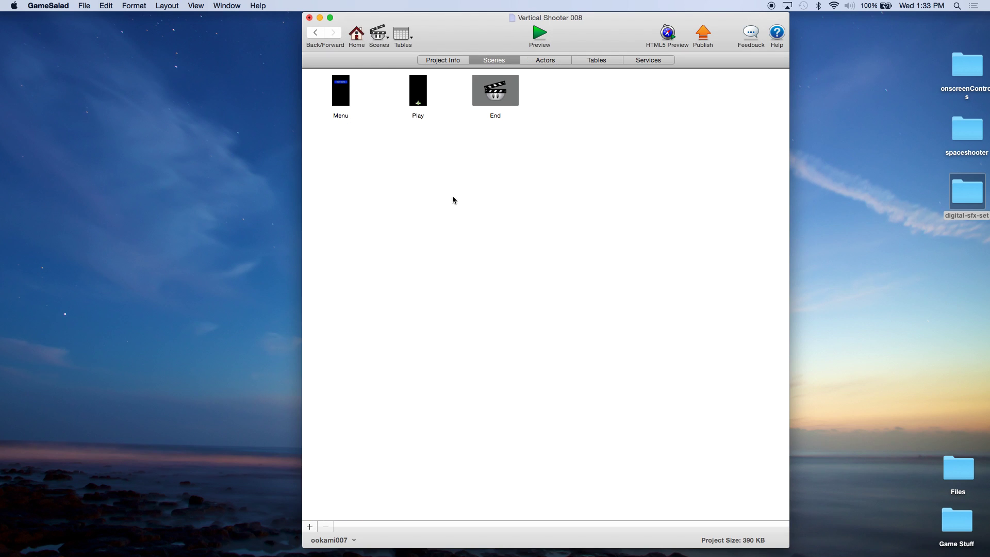
- Add a new actor, rename it HUDSound, and open it in the actor editor
left_click(546, 61)
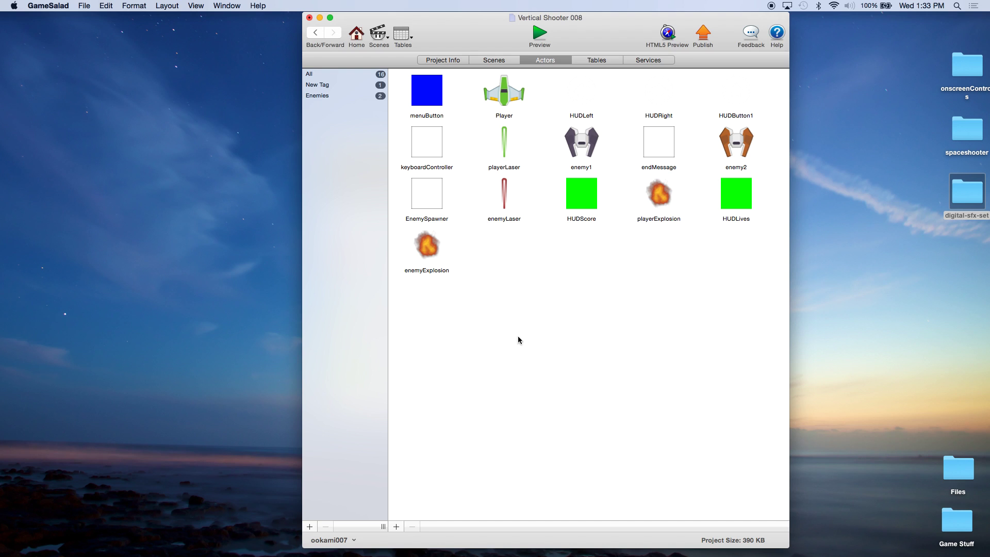
left_click(397, 526)
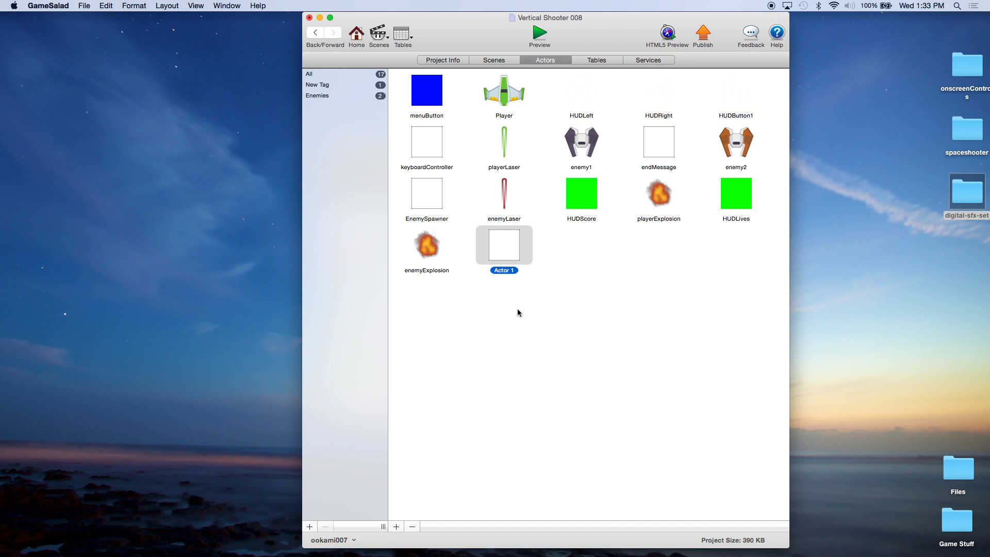
left_click(519, 270)
left_click_drag(518, 270, 495, 269)
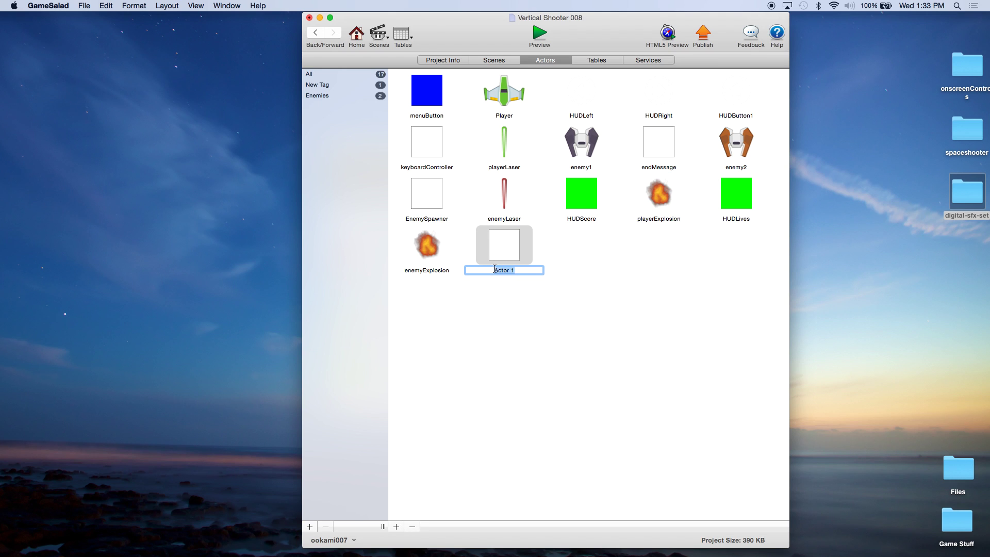
type("HUDSound")
key("Return")
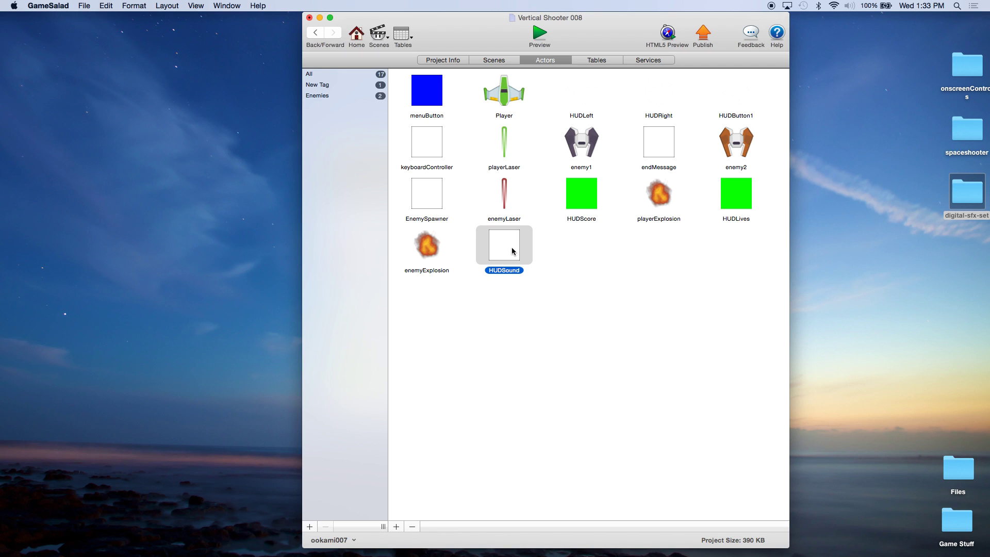
double_click(513, 246)
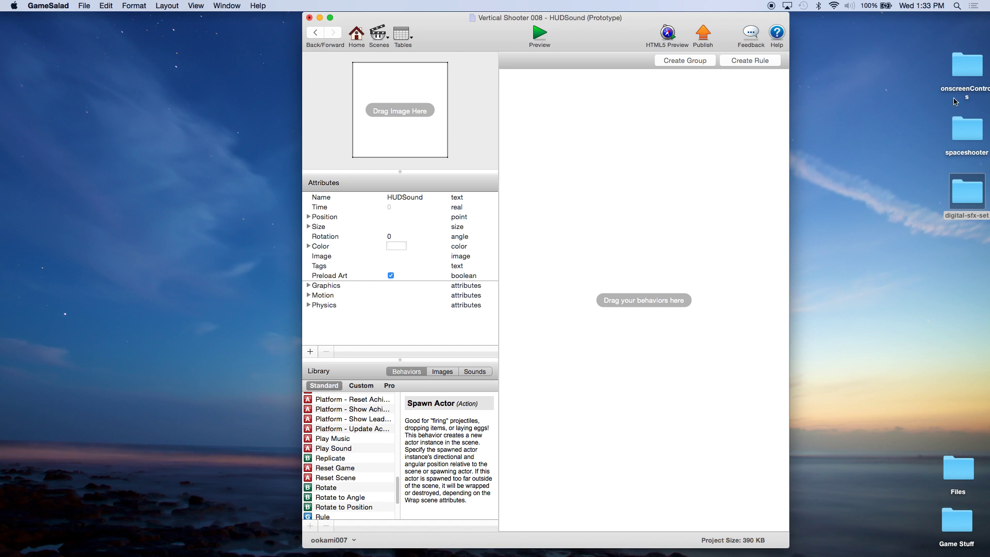
- Import lineLight11.png from the Finder onscreenControls folder into the Images library
double_click(968, 72)
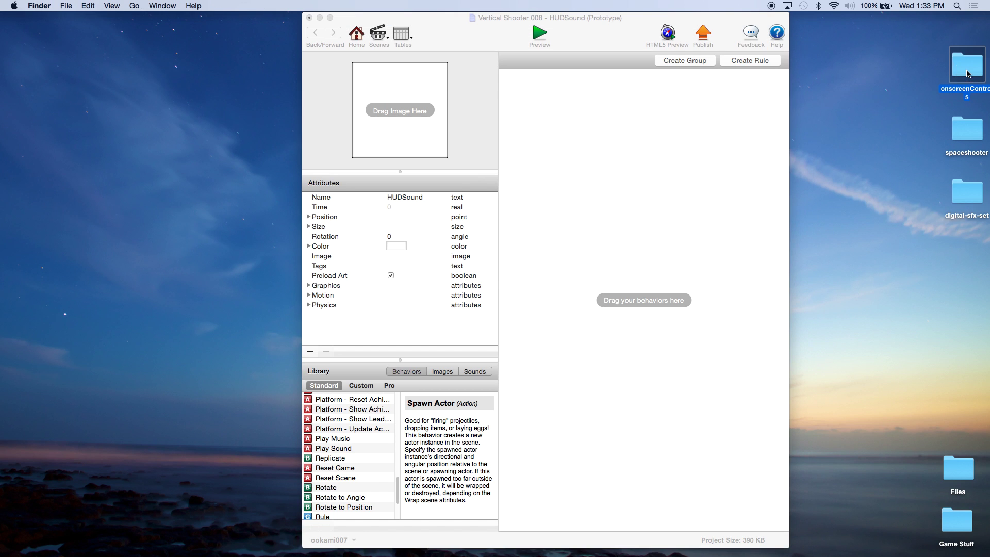
left_click_drag(774, 69, 896, 54)
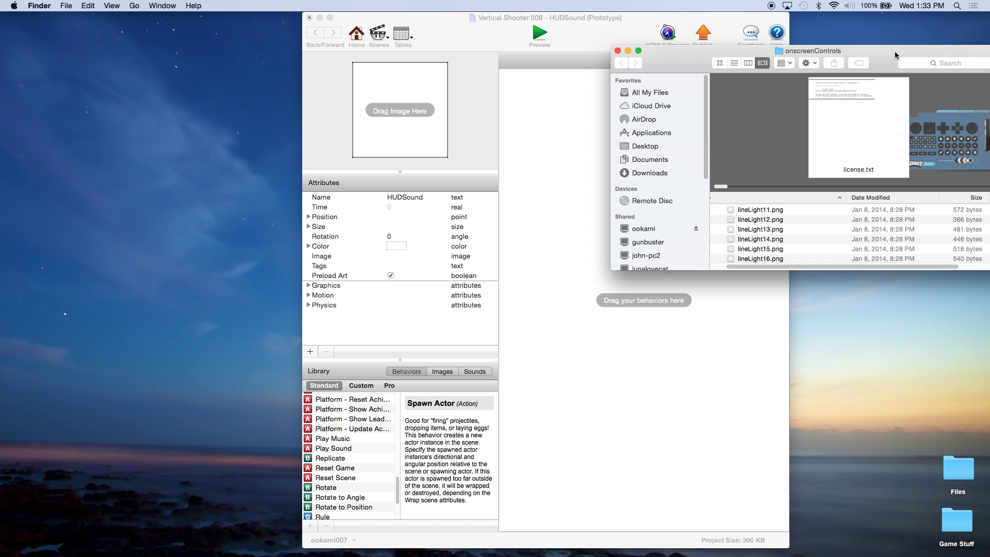
left_click(445, 372)
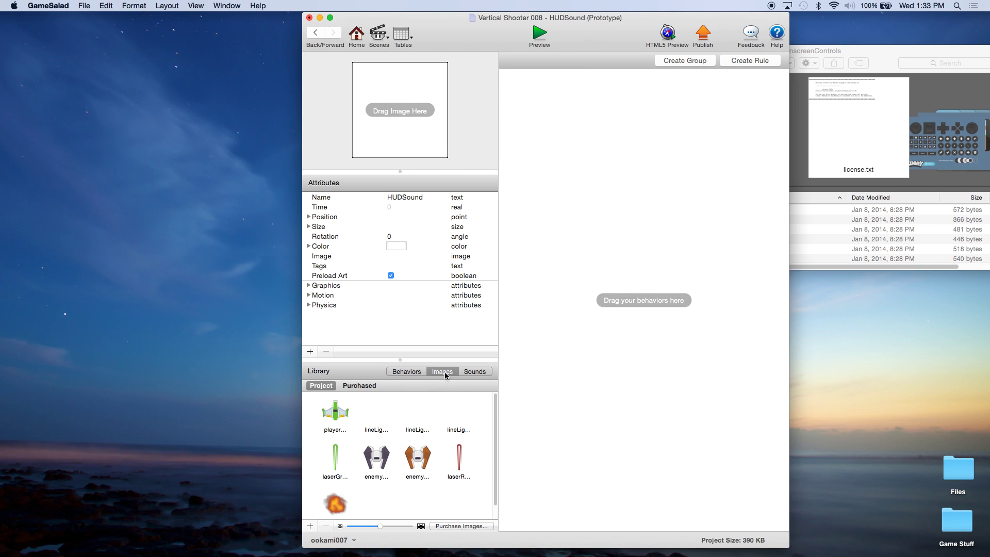
left_click(887, 50)
left_click(773, 210)
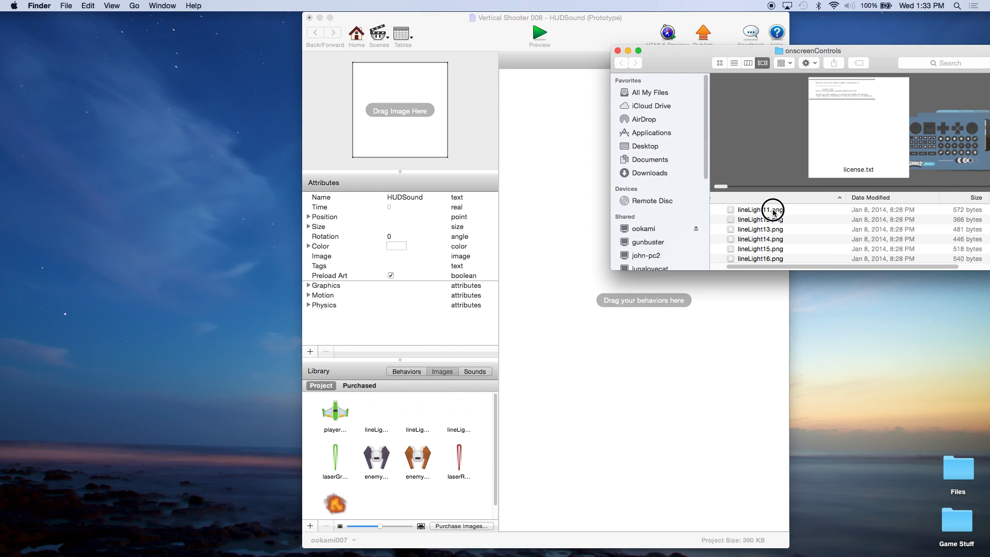
left_click_drag(773, 211, 427, 504)
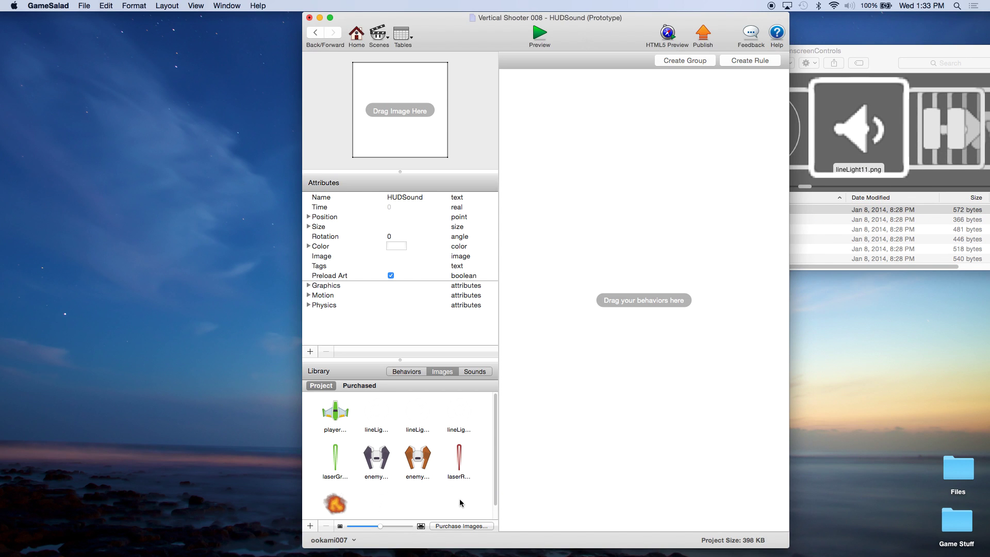
- Import lineLight13.png from onscreenControls into the Images library as well
left_click(895, 65)
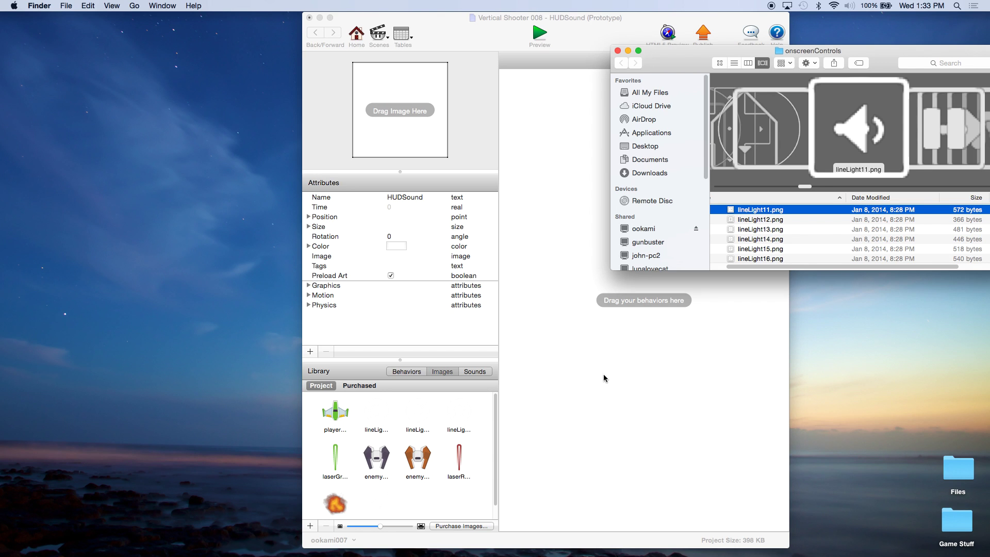
left_click_drag(492, 455, 493, 484)
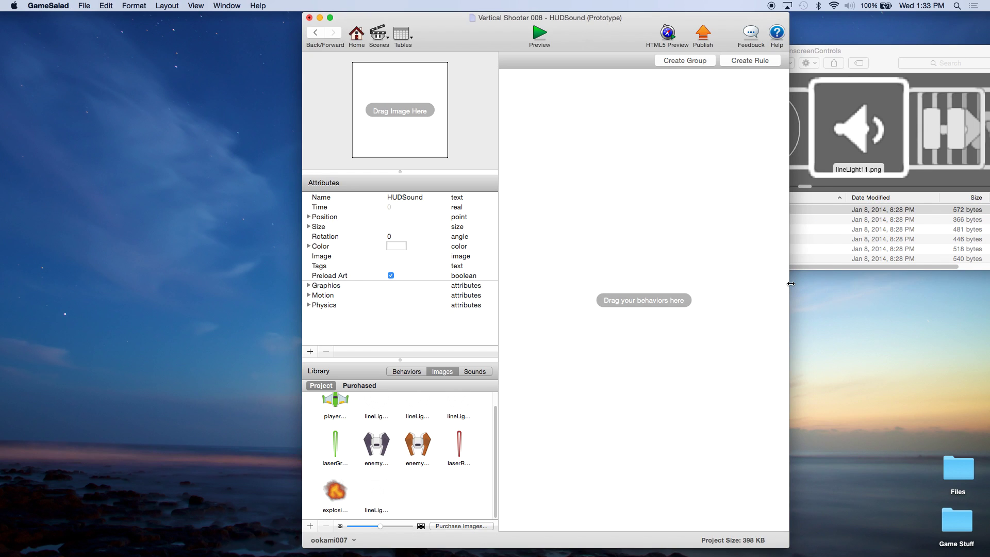
left_click(894, 50)
left_click(755, 230)
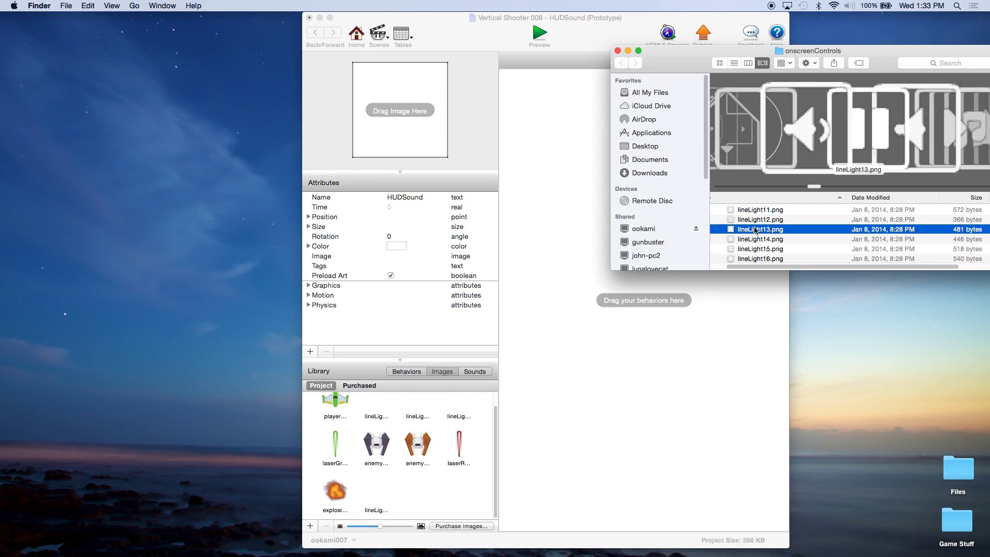
left_click_drag(756, 230, 417, 492)
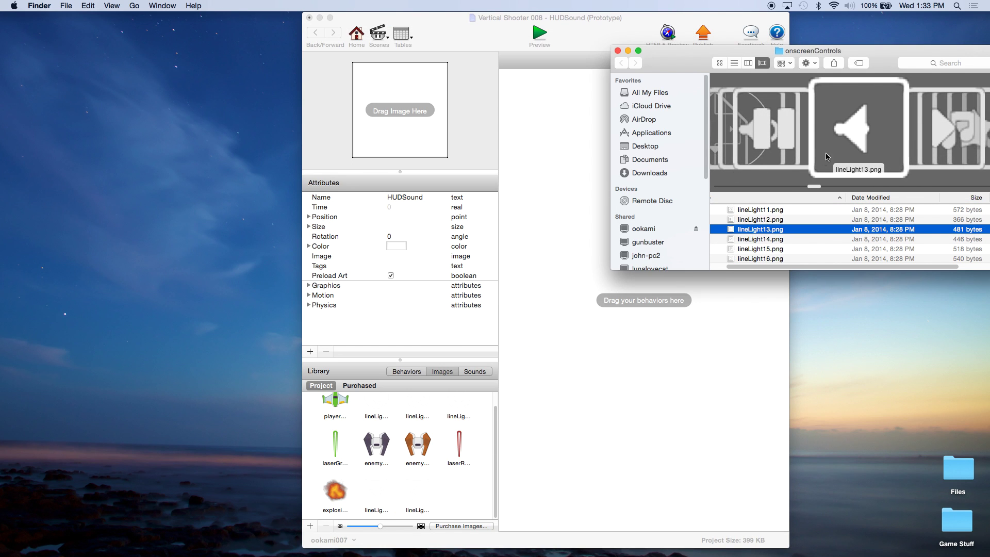
- Set lineLight13 as the HUDSound actor's image
left_click_drag(814, 190, 805, 188)
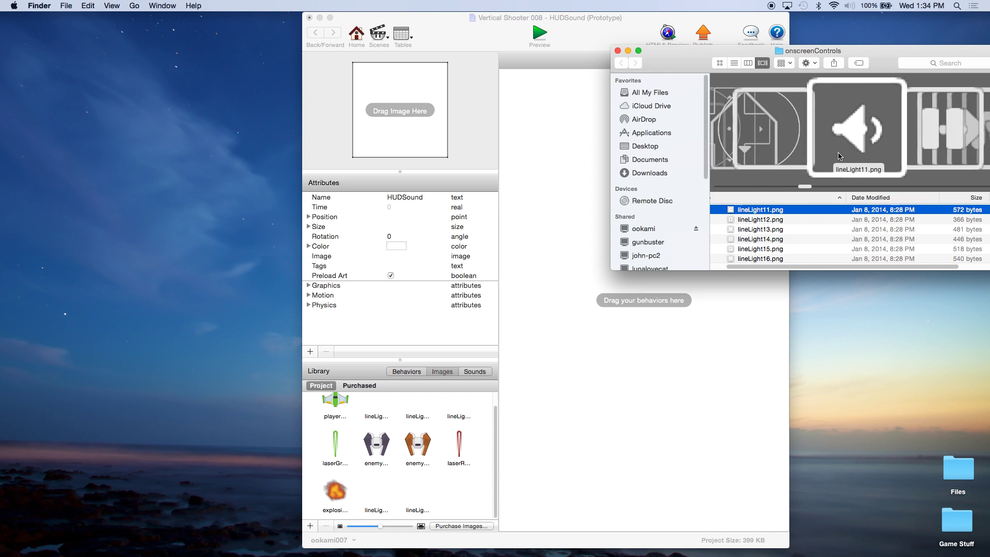
left_click(447, 29)
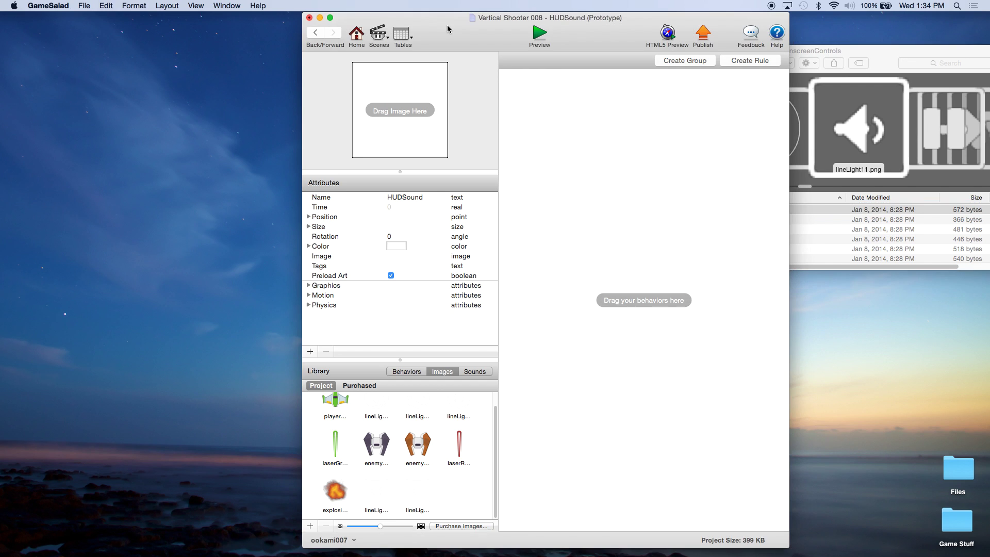
left_click(429, 499)
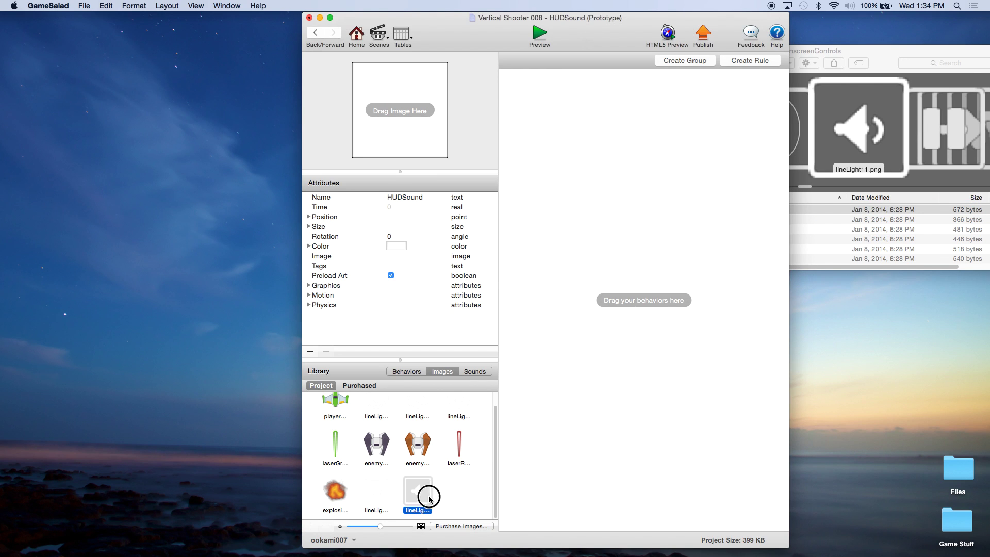
left_click_drag(427, 498, 412, 136)
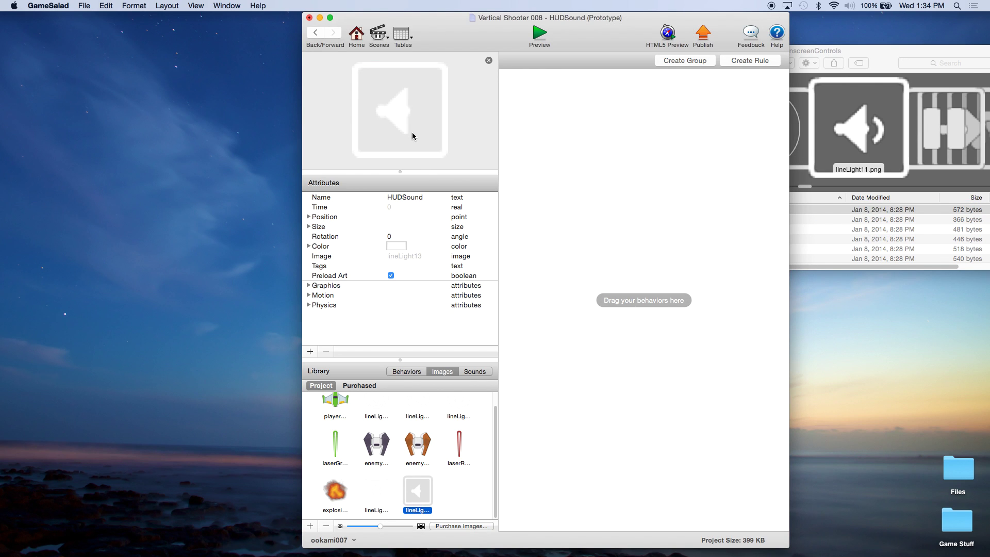
- Resize the HUDSound actor from 100 by 100 to 48 by 48
left_click(308, 227)
double_click(407, 236)
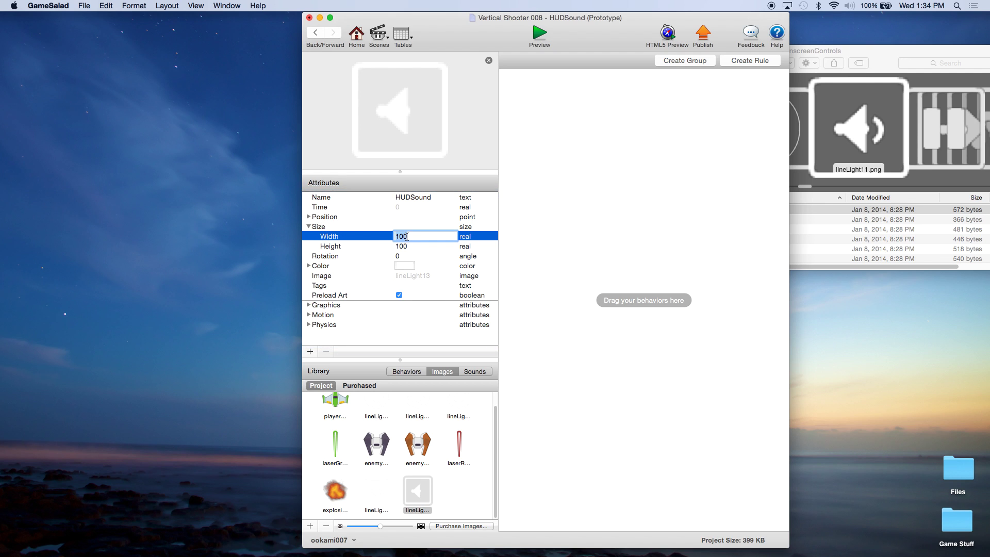
type("48")
double_click(404, 244)
type("48")
key("Return")
left_click(403, 238)
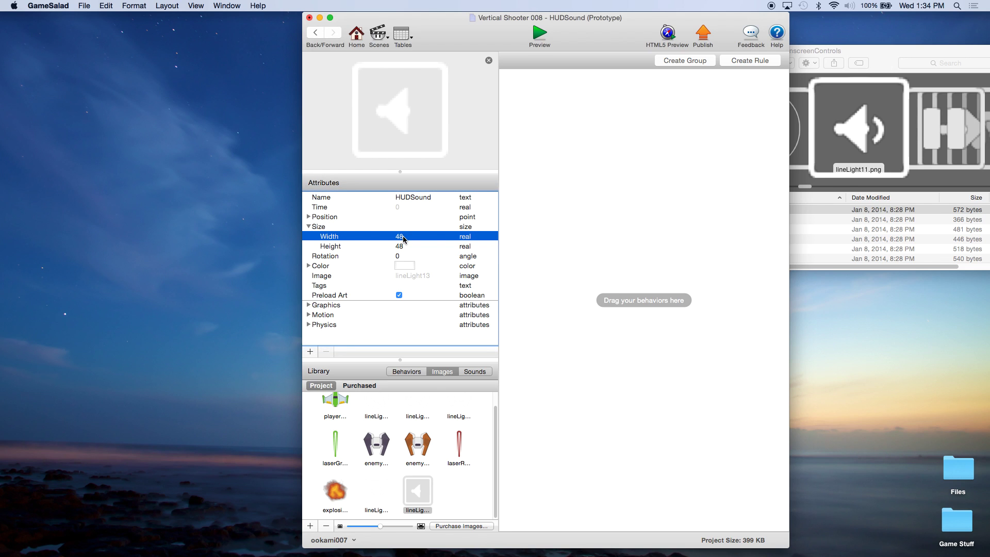
left_click(578, 143)
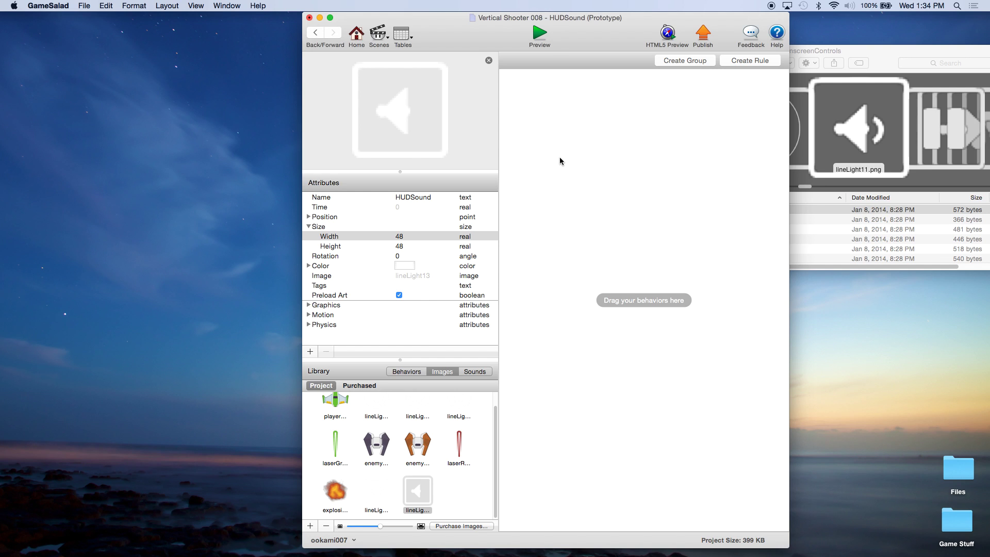
- Create a rule on HUDSound with the condition game.soundOn is true
left_click(759, 61)
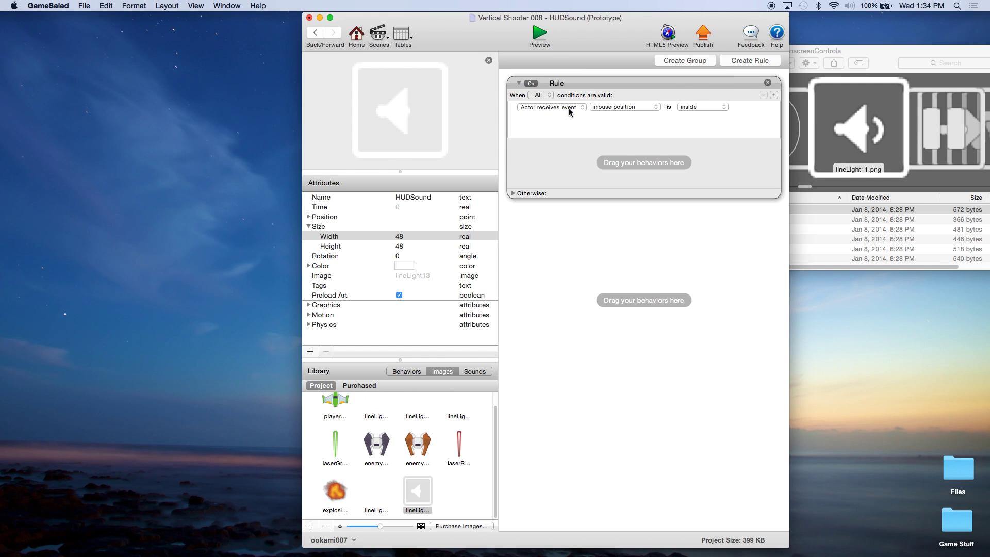
left_click(582, 108)
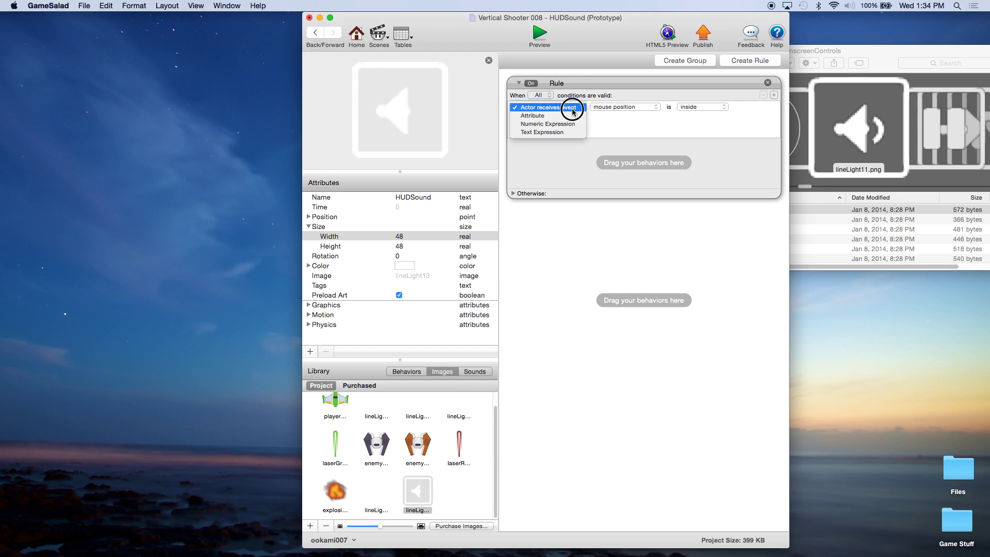
left_click(570, 105)
left_click(656, 107)
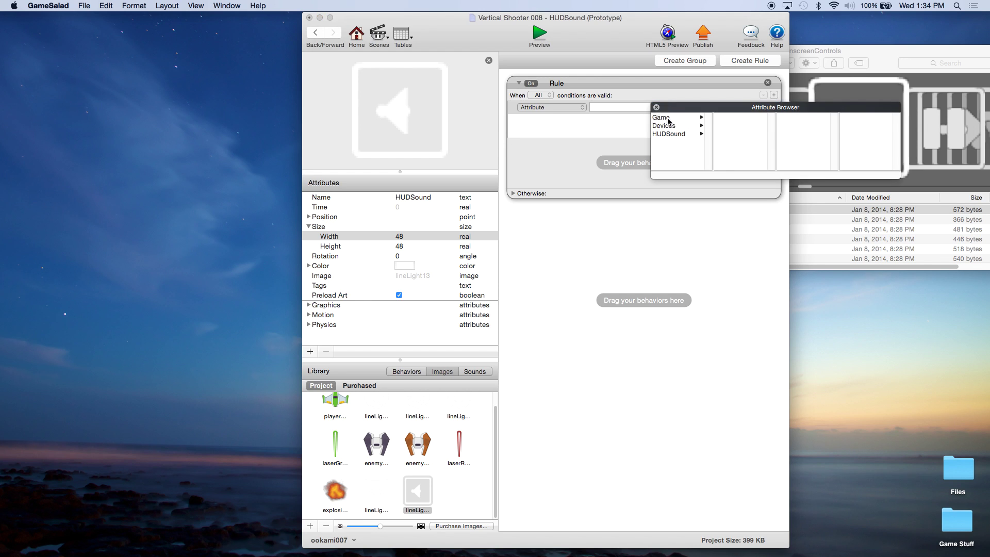
left_click(668, 118)
left_click_drag(772, 126, 772, 160)
double_click(742, 165)
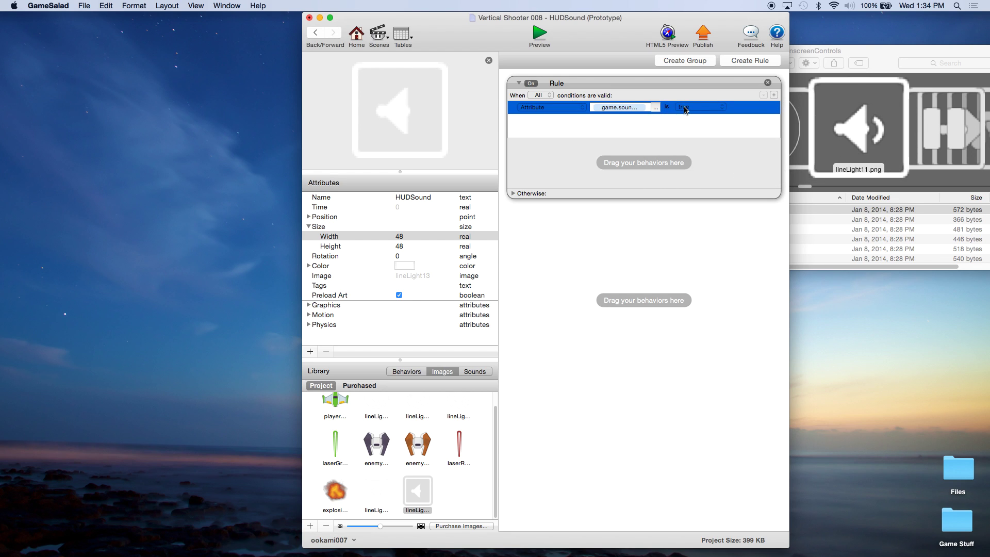
left_click(670, 125)
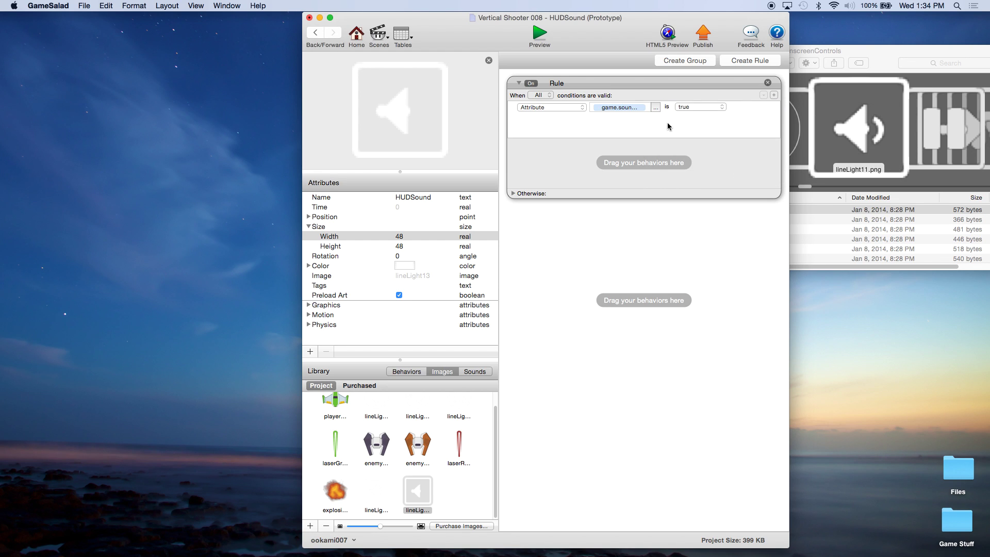
- Show lineLight11 when true, lineLight13 otherwise; name the rule 'On or off graphic' and collapse it
left_click(515, 194)
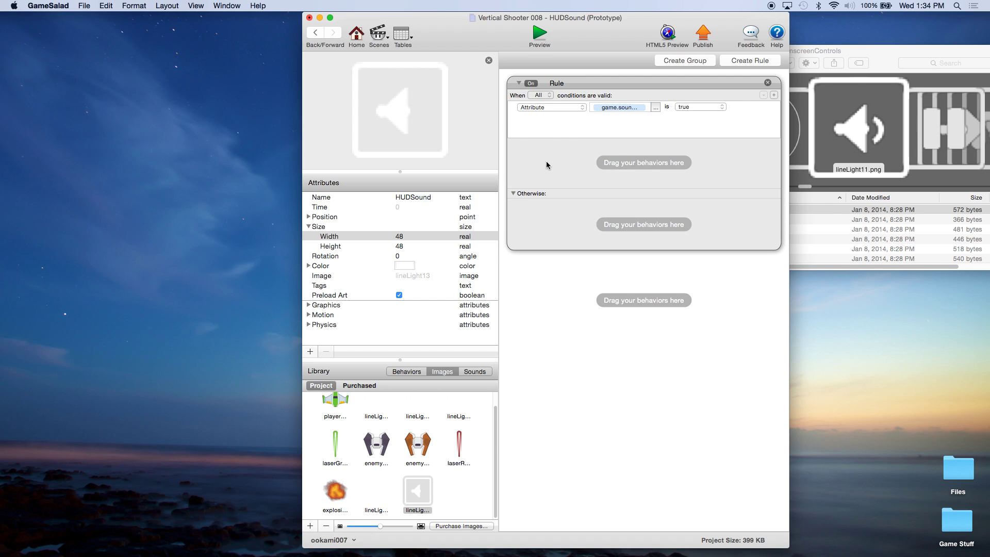
left_click_drag(394, 496, 552, 169)
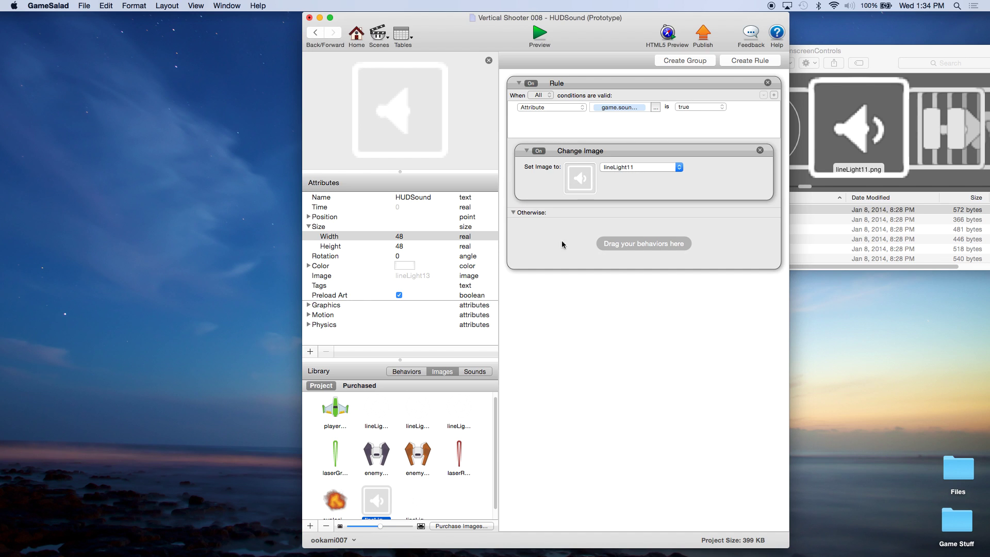
left_click_drag(413, 501, 543, 240)
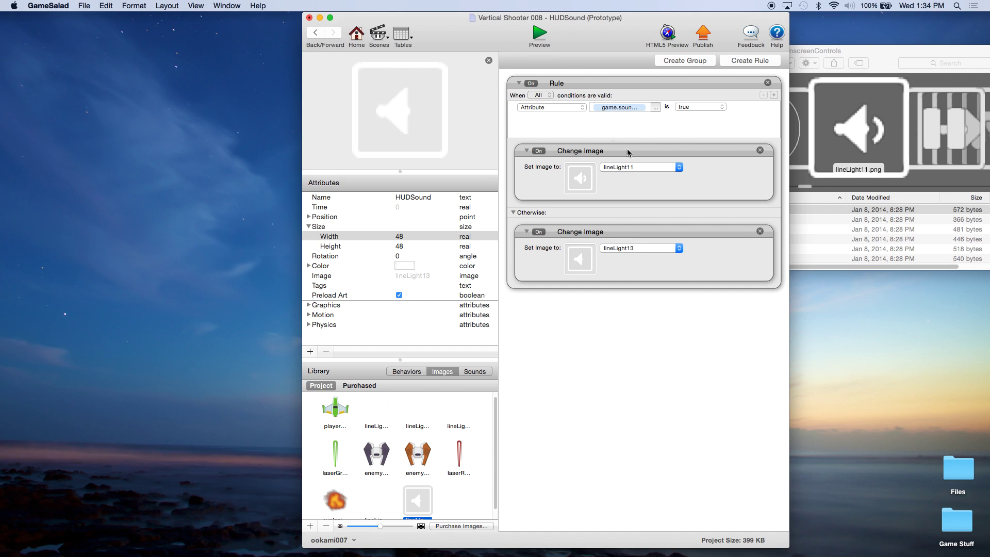
double_click(576, 82)
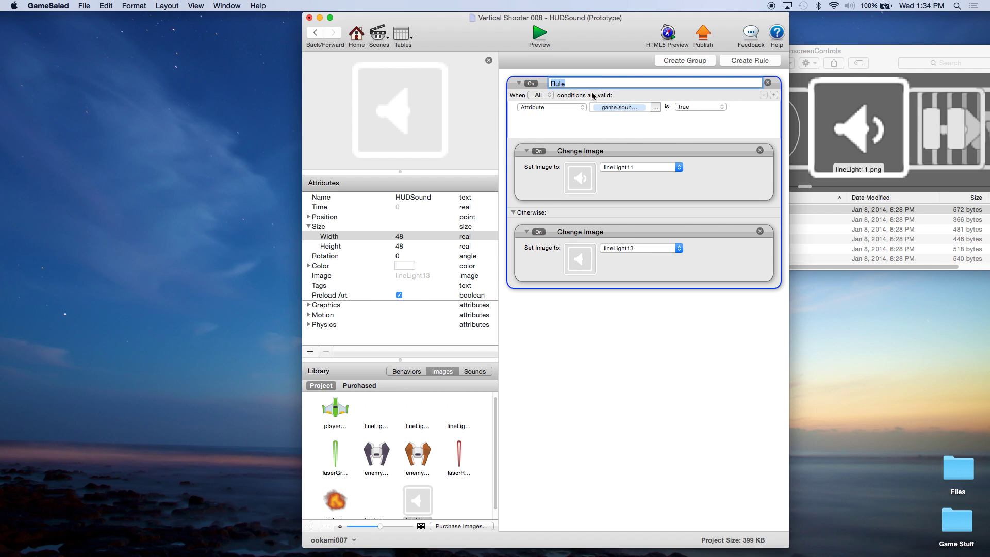
type("On or off graphic")
key("Return")
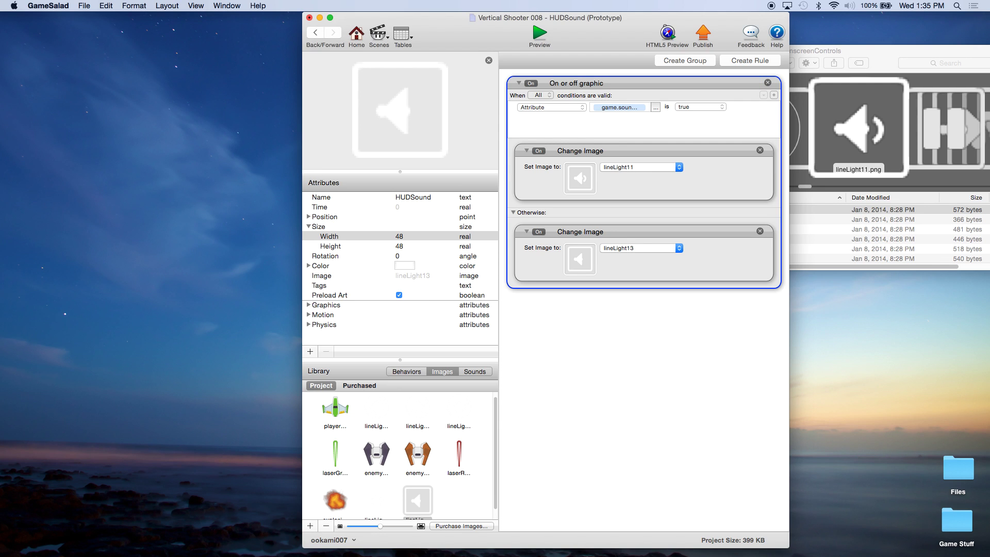
left_click(519, 83)
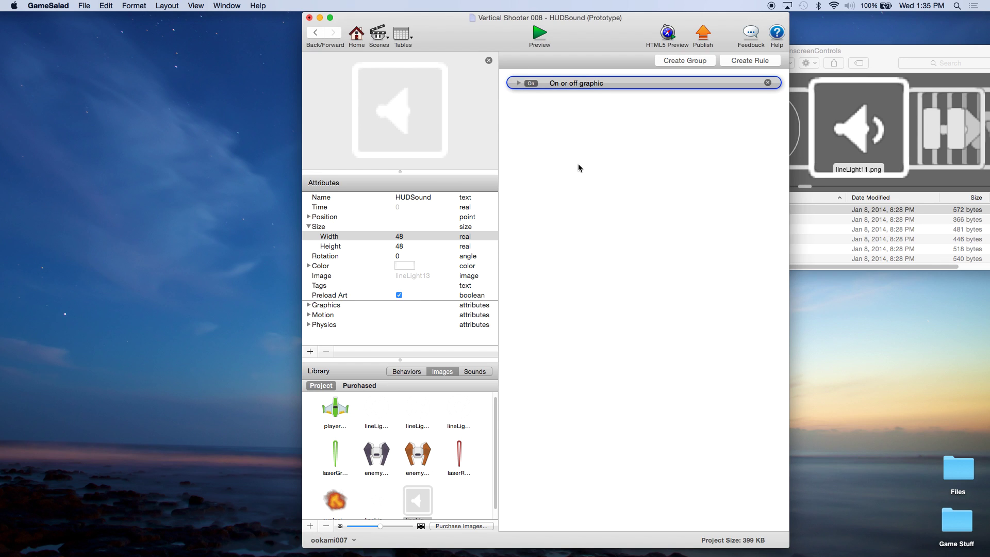
- Create a second rule triggered when touch is pressed and touch is inside
left_click(763, 60)
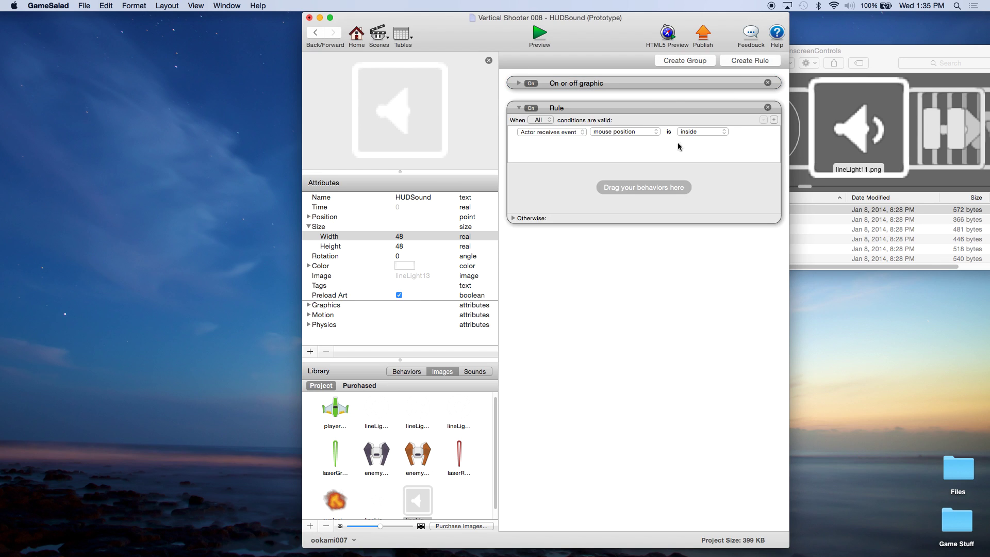
left_click(558, 135)
left_click(563, 132)
left_click(617, 133)
left_click(617, 139)
left_click(774, 119)
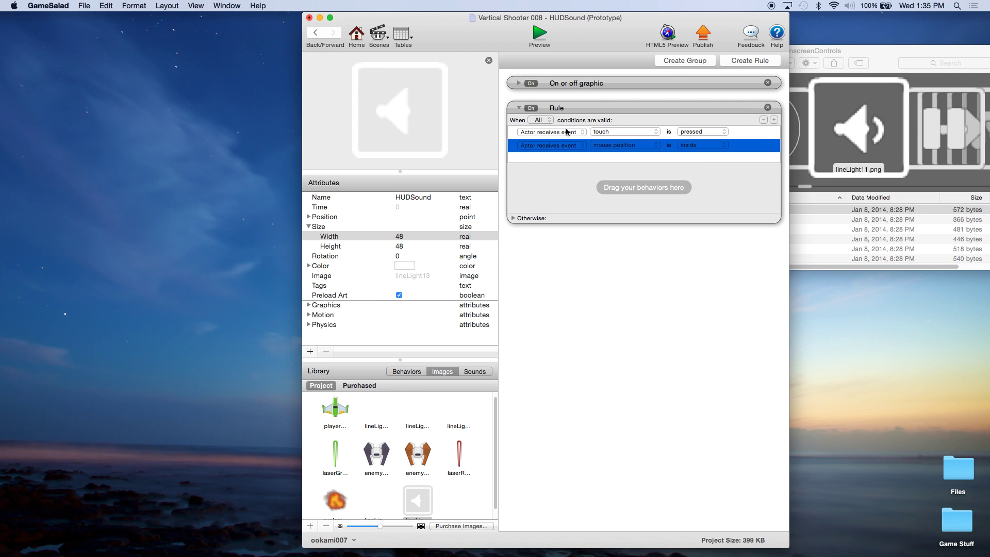
left_click(619, 146)
left_click(608, 144)
left_click(692, 148)
left_click(694, 163)
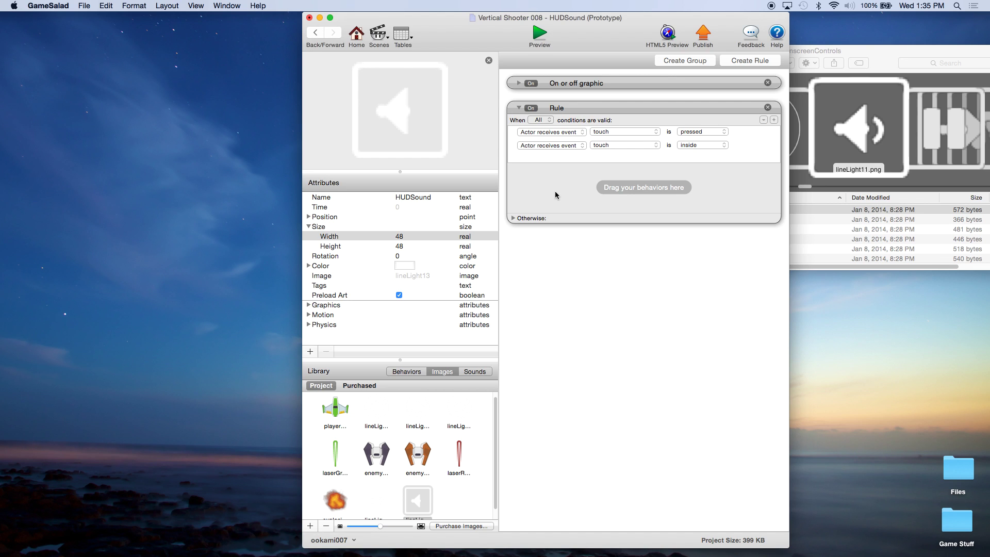
- Nest a new rule inside the touch rule checking game.soundOn is true, with Otherwise expanded
left_click(767, 61)
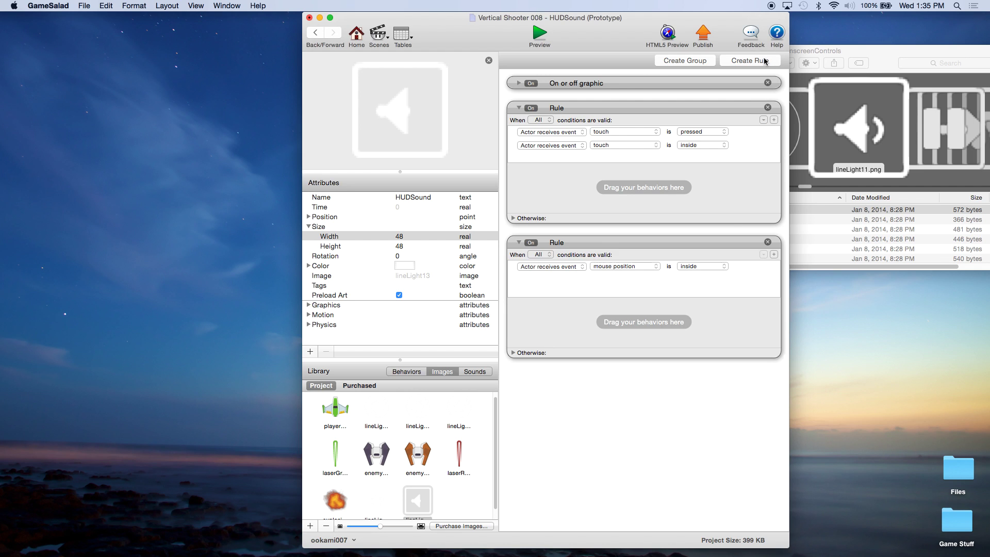
left_click_drag(610, 243, 609, 184)
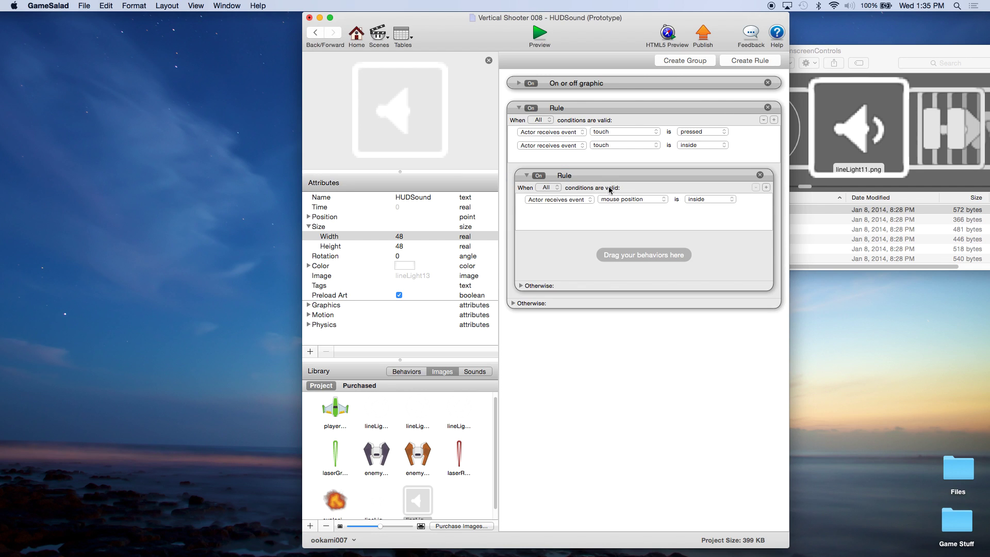
left_click(573, 201)
left_click(566, 207)
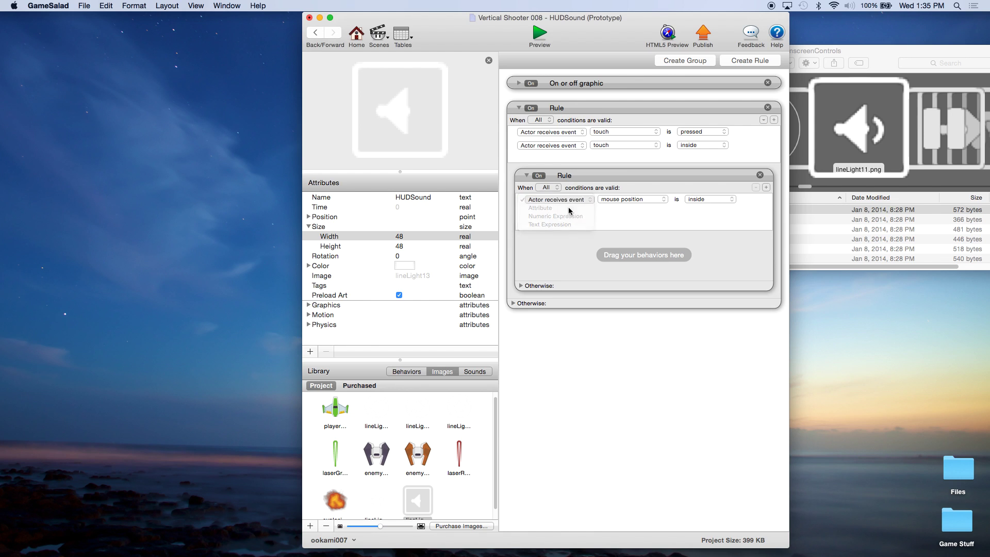
left_click(663, 200)
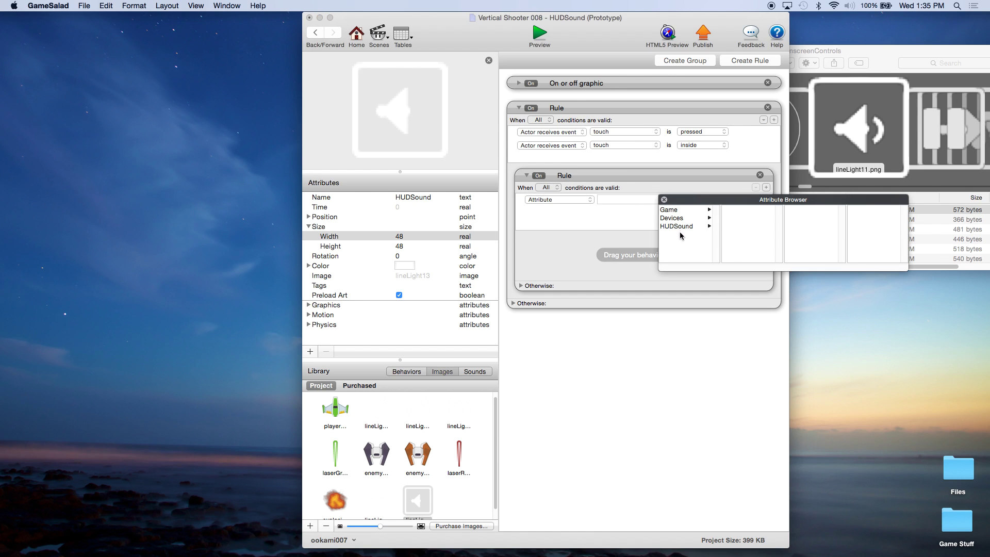
left_click(676, 210)
left_click(781, 260)
left_click_drag(779, 221, 771, 261)
left_click(746, 259)
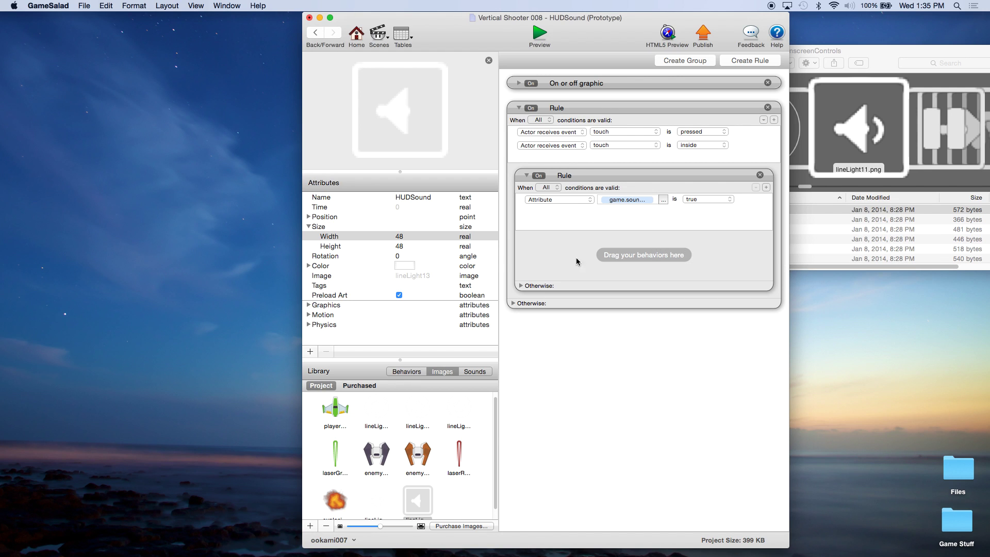
left_click(521, 285)
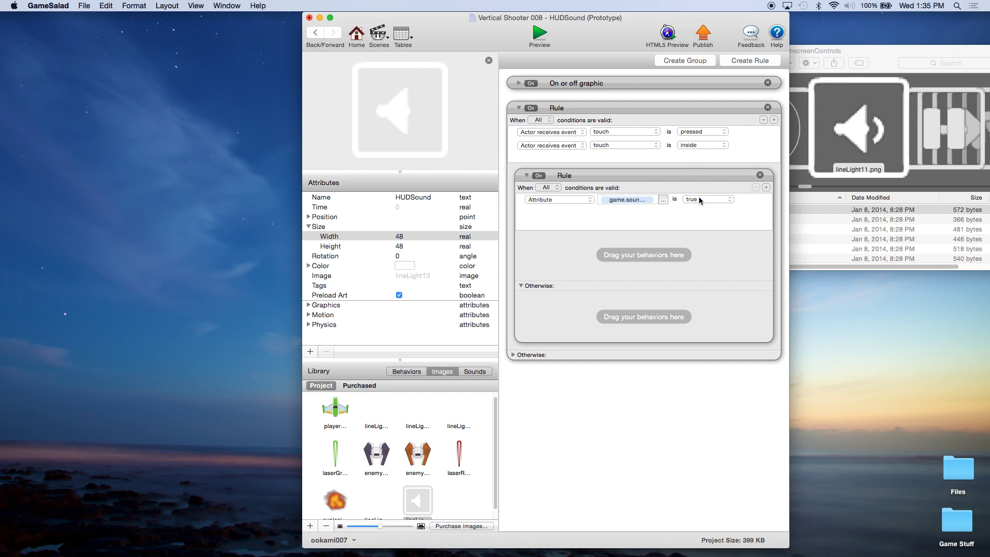
left_click(406, 373)
scroll(365, 423, "up", 10)
scroll(365, 423, "up", 1)
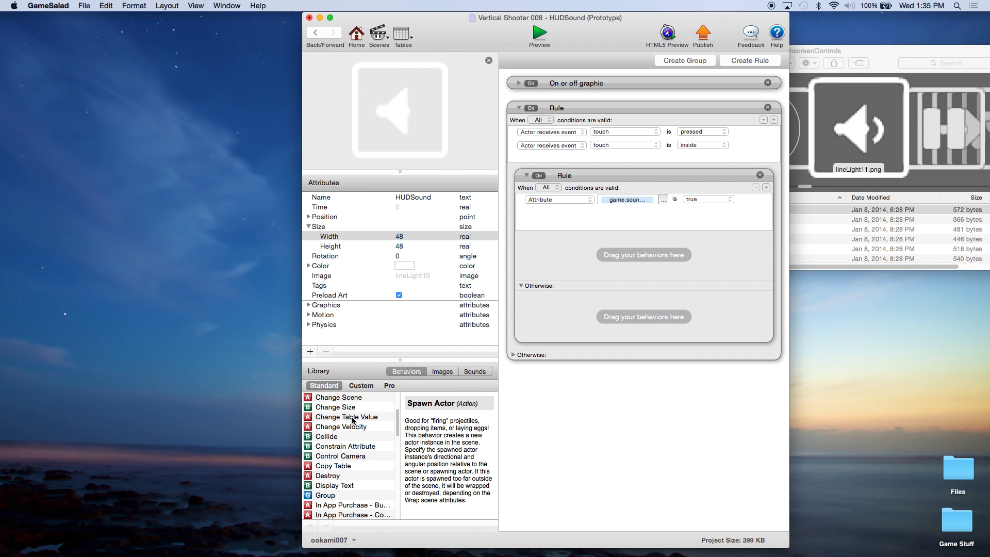
- Add a Change Attribute action to the nested rule setting game.soundOn to false
left_click(345, 410)
scroll(345, 412, "up", 2)
left_click_drag(341, 415, 587, 247)
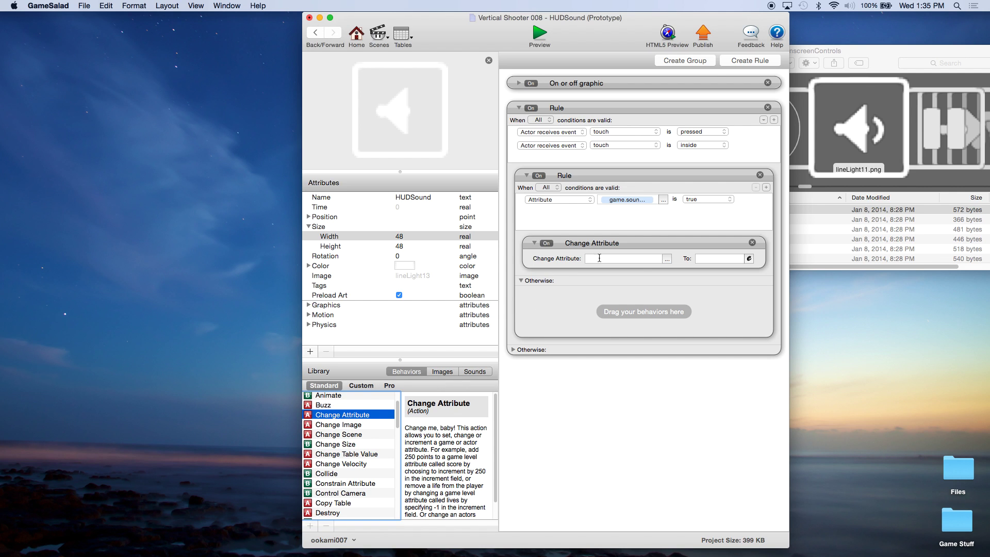
left_click(666, 259)
left_click(682, 270)
scroll(782, 299, "down", 5)
left_click(740, 318)
left_click(718, 260)
type("false")
left_click(680, 244)
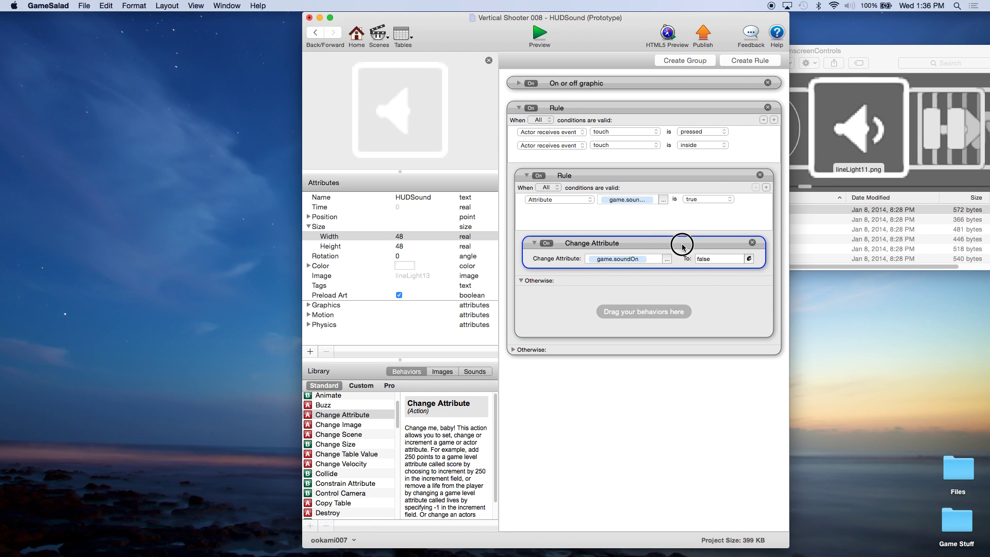
- Copy that action into Otherwise with value true, then collapse the nested rule
left_click_drag(691, 246, 693, 305, "alt")
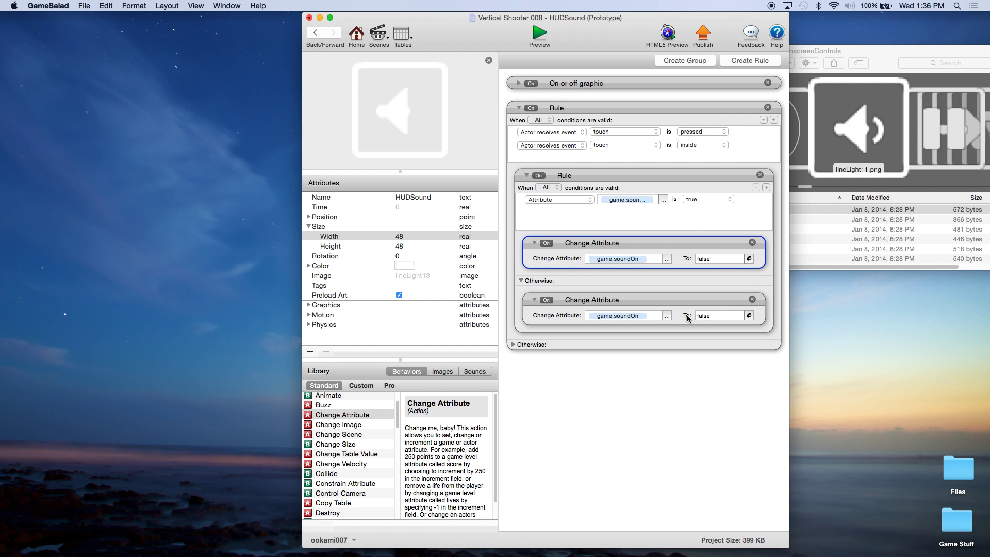
left_click(714, 316)
type("true")
left_click(665, 299)
left_click(673, 264)
left_click(677, 300)
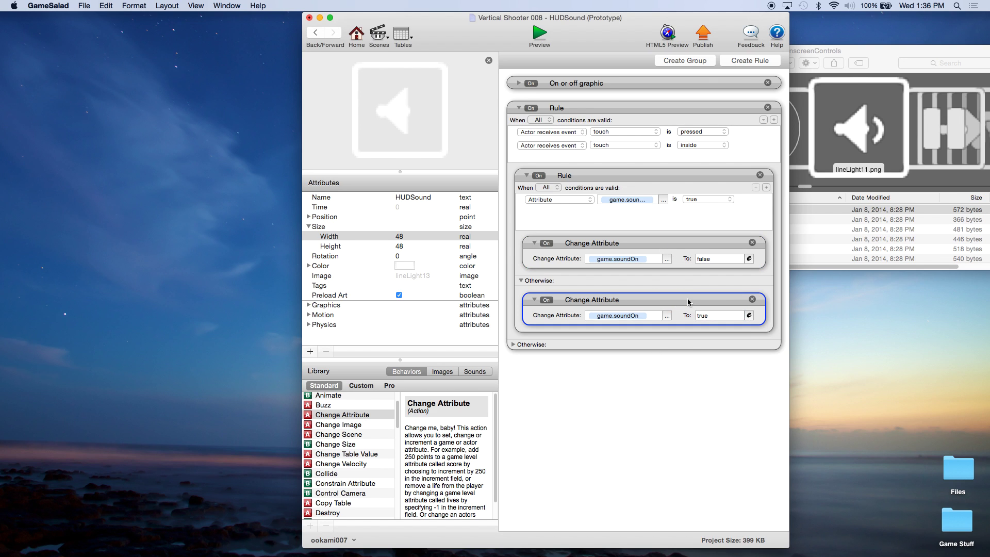
left_click(527, 176)
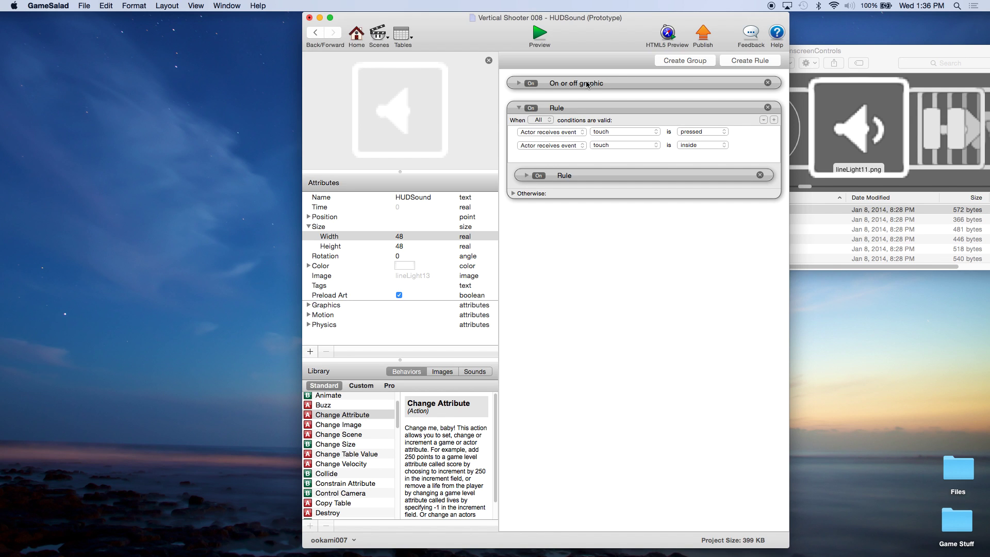
- Copy the On or off graphic rule into the touch rule after the toggle and collapse it
left_click_drag(589, 85, 592, 195)
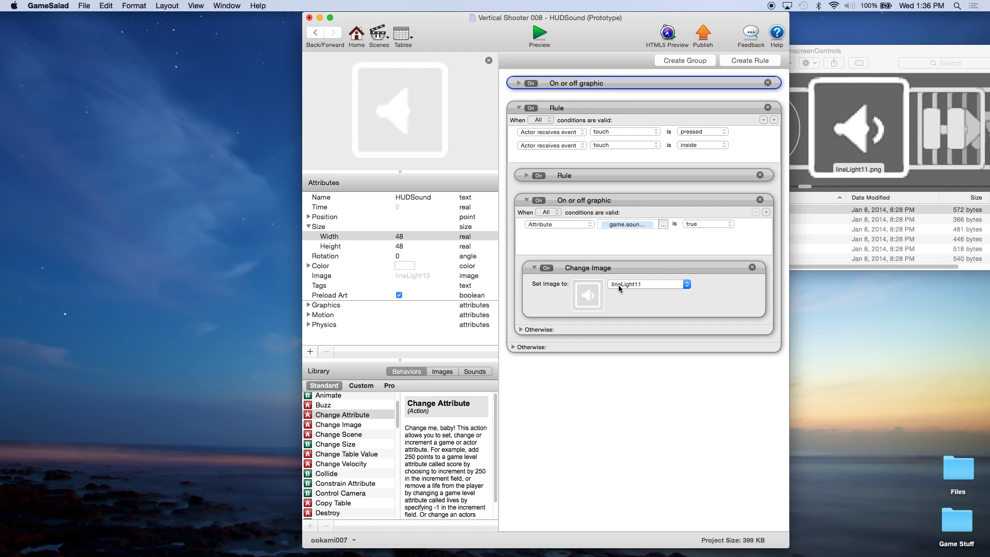
left_click(521, 333)
left_click(521, 329)
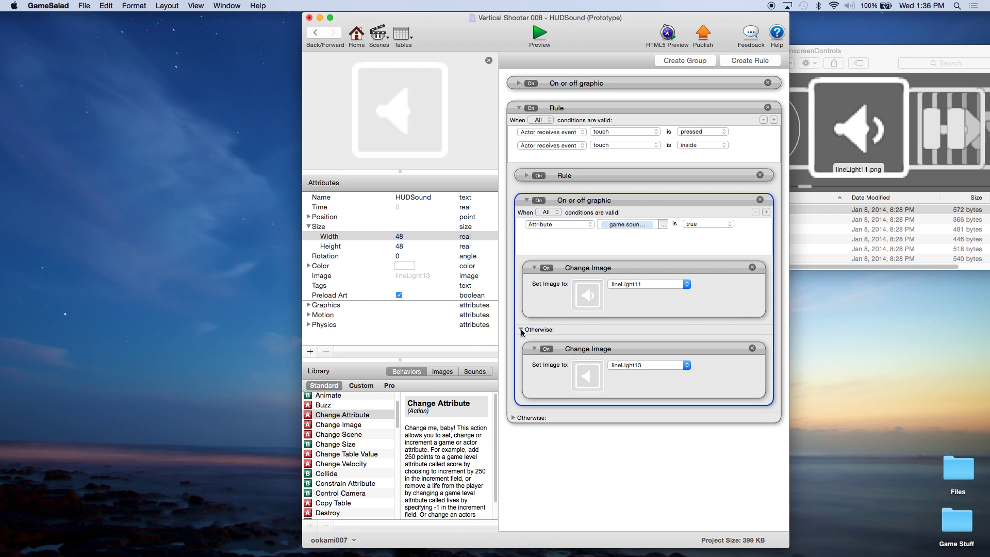
left_click(521, 329)
left_click(528, 200)
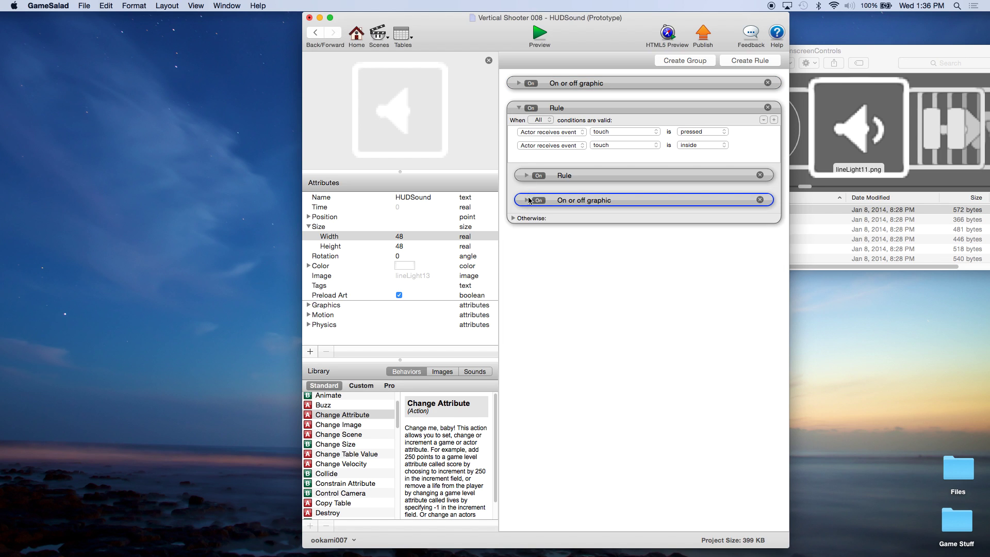
left_click(87, 7)
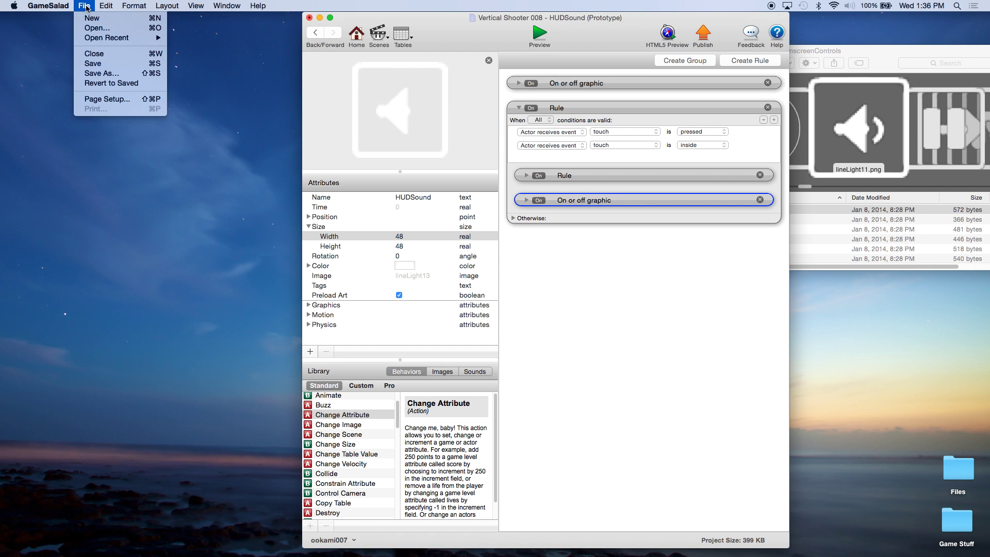
- Save the project and open the Play scene
left_click(100, 64)
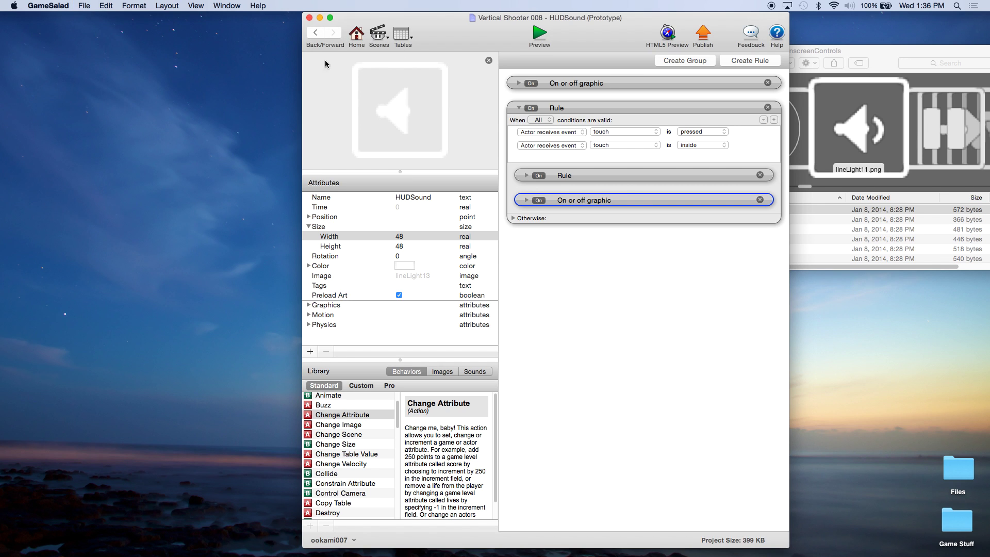
left_click(357, 37)
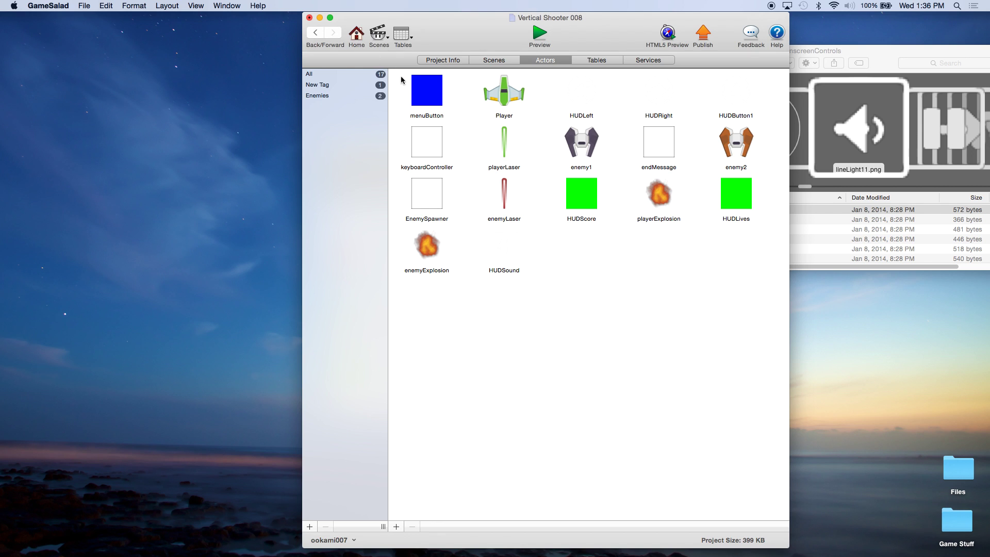
left_click(490, 61)
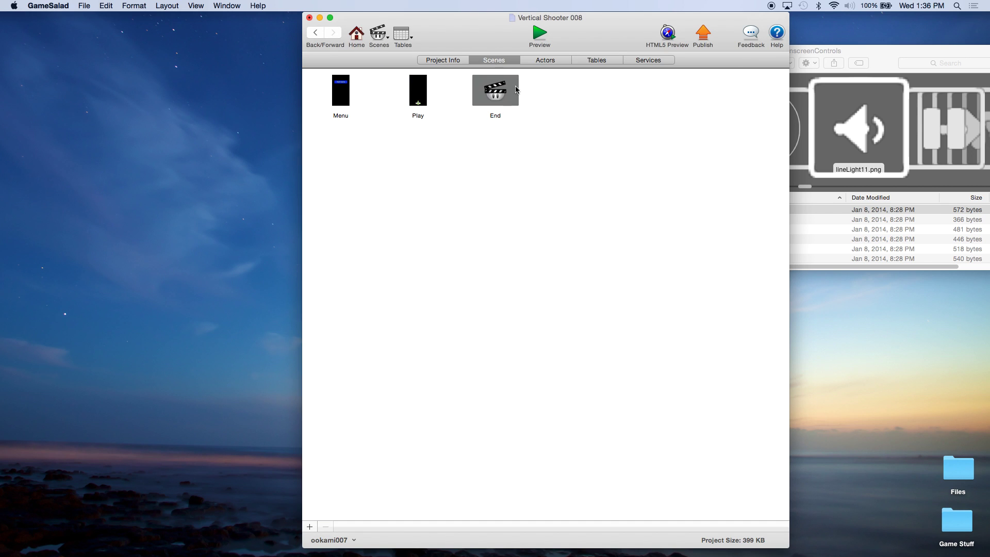
double_click(420, 93)
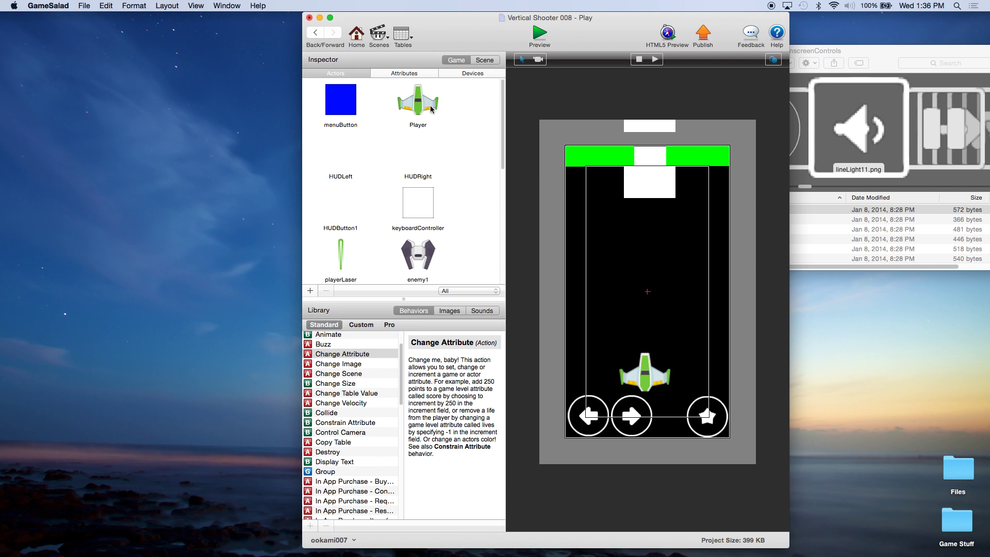
- Move the white HUD actor top-left, place HUDSound in the top green bar, save, and preview
left_click(645, 161)
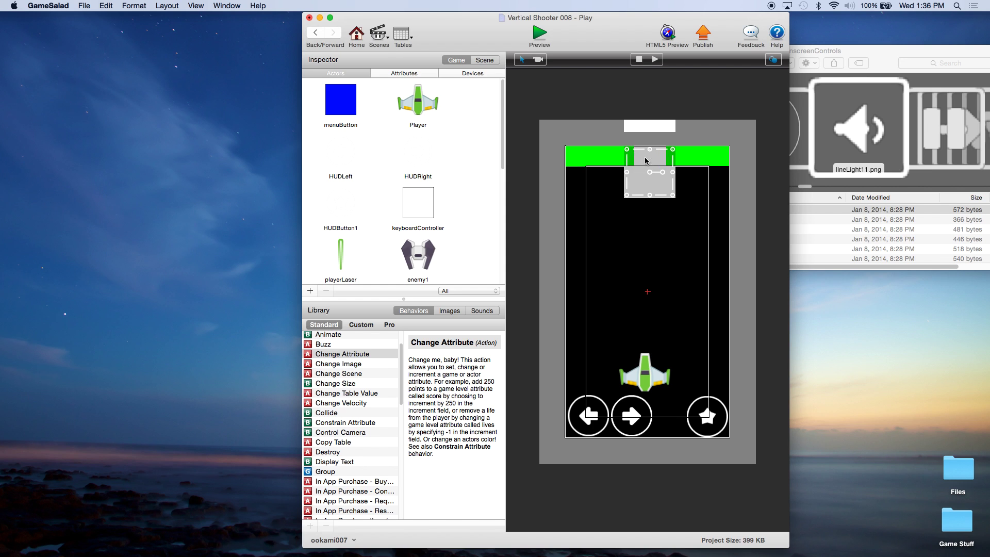
left_click_drag(641, 177, 581, 122)
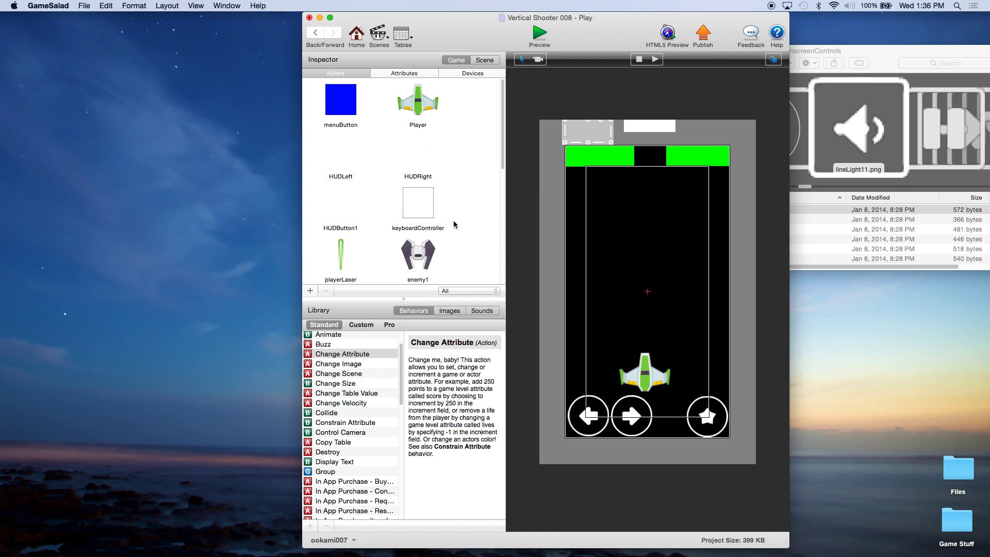
scroll(456, 201, "down", 10)
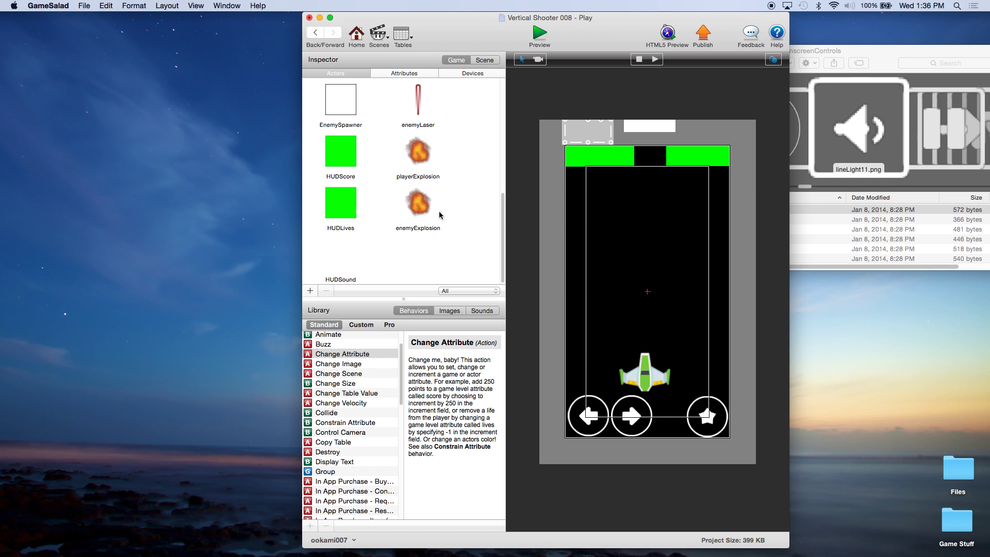
left_click_drag(345, 263, 657, 162)
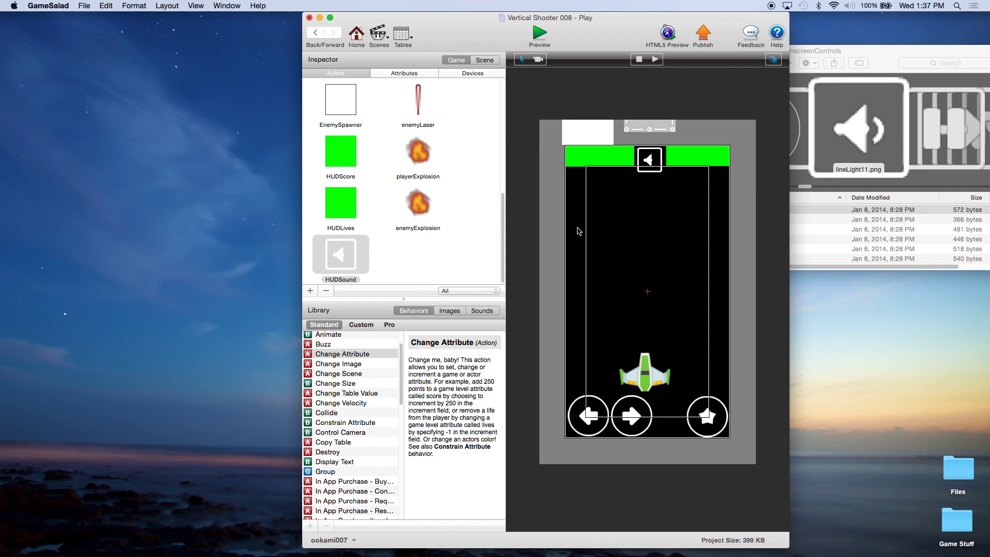
left_click(81, 7)
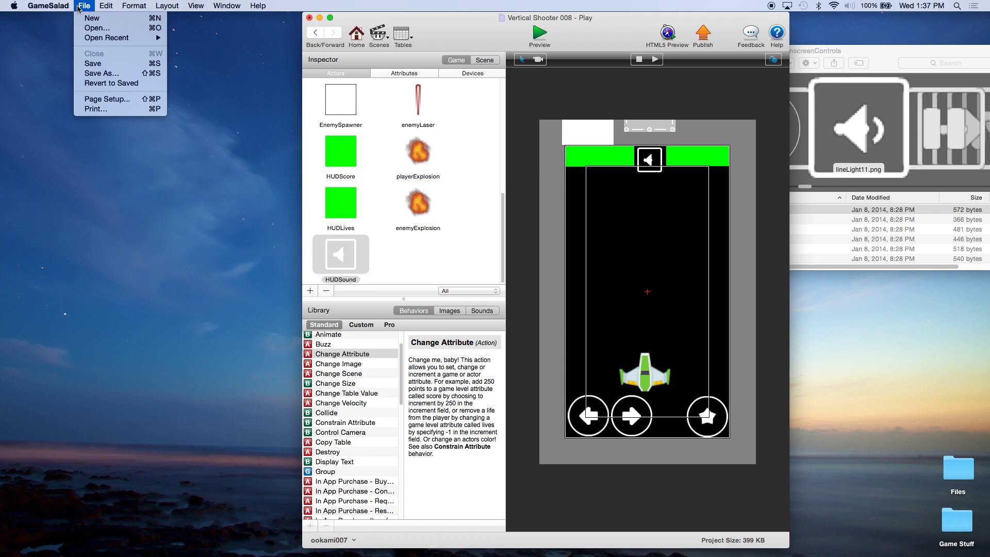
left_click(92, 63)
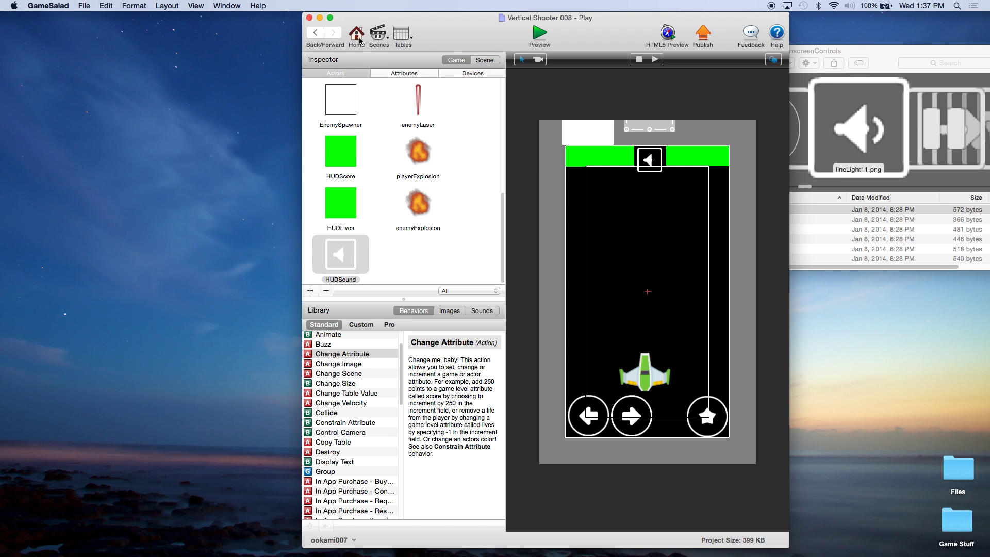
left_click(360, 39)
left_click(542, 37)
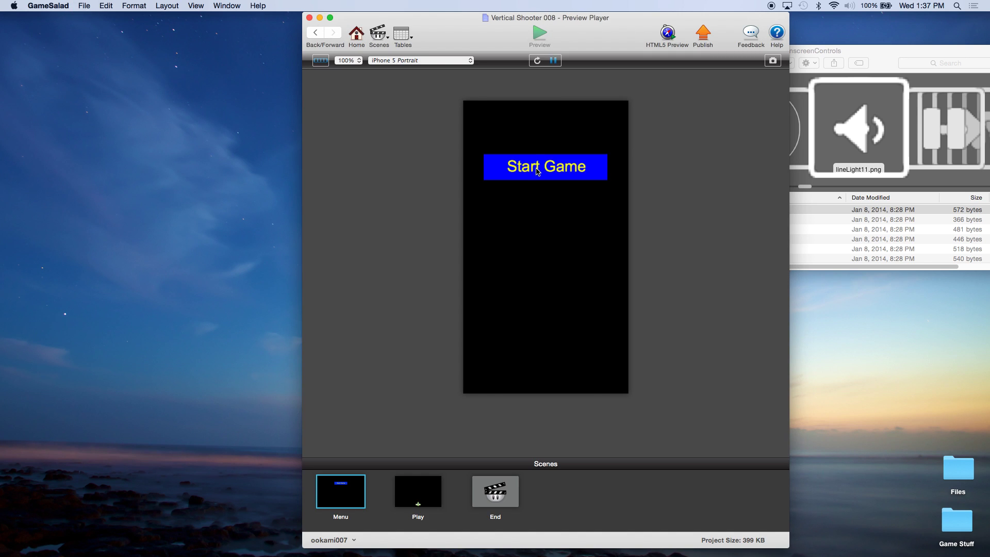
- Test-start the game in the preview, close it, and open the Player actor for editing
left_click(536, 170)
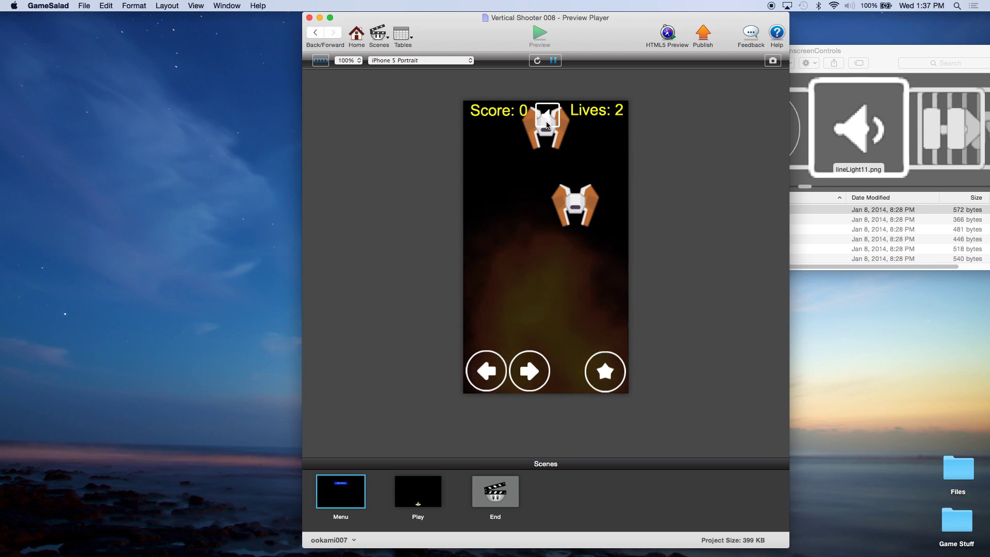
left_click(356, 35)
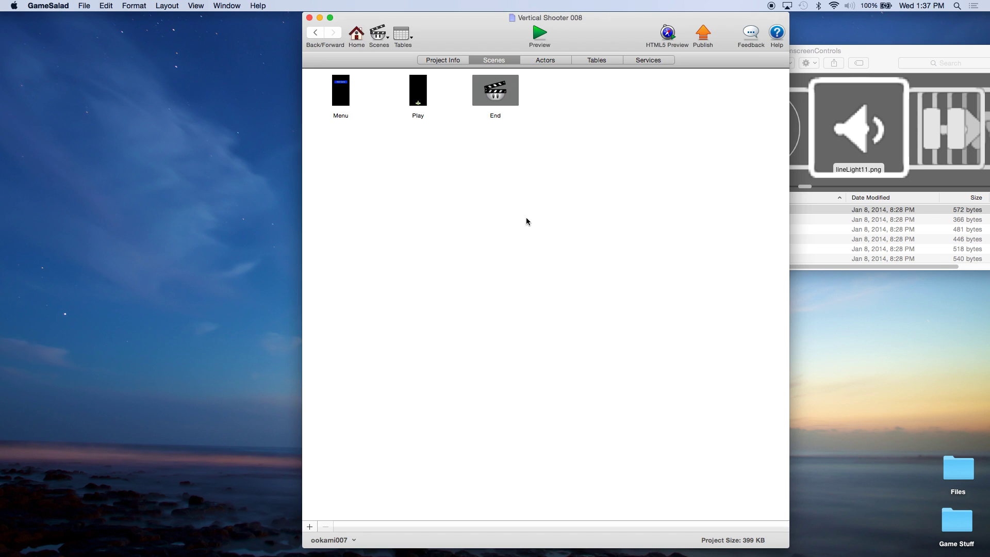
left_click(554, 61)
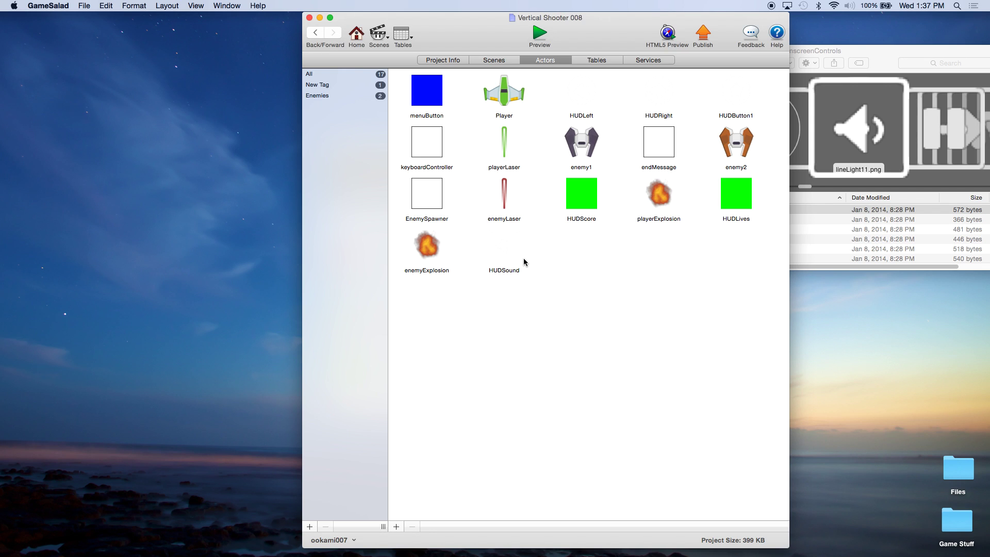
double_click(504, 90)
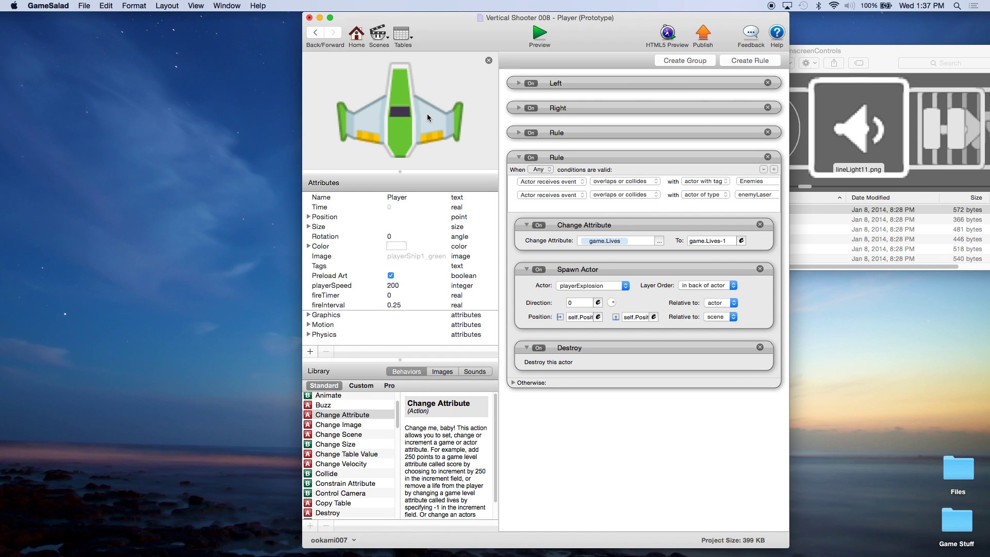
- Collapse the Player's fourth rule and show the project's empty sound library
left_click(519, 157)
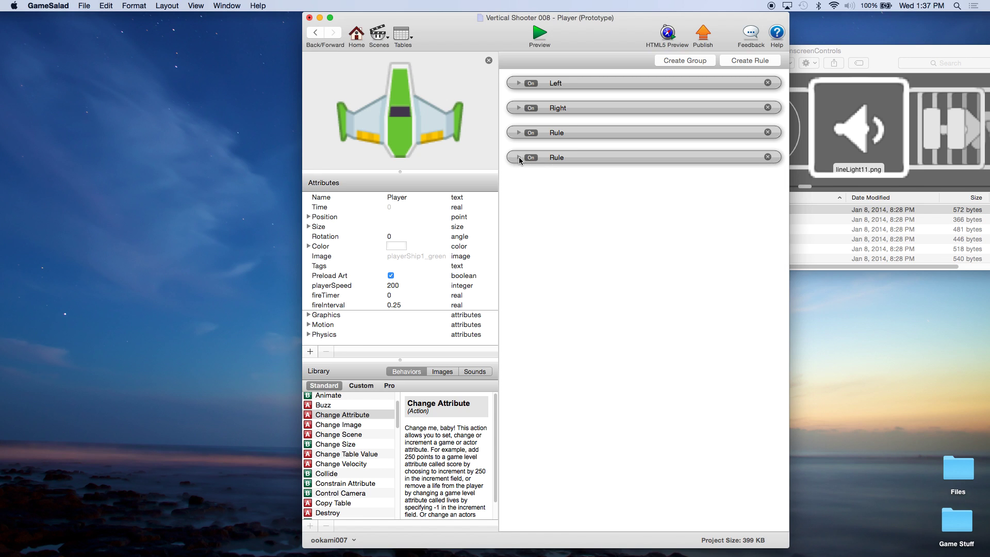
left_click(477, 371)
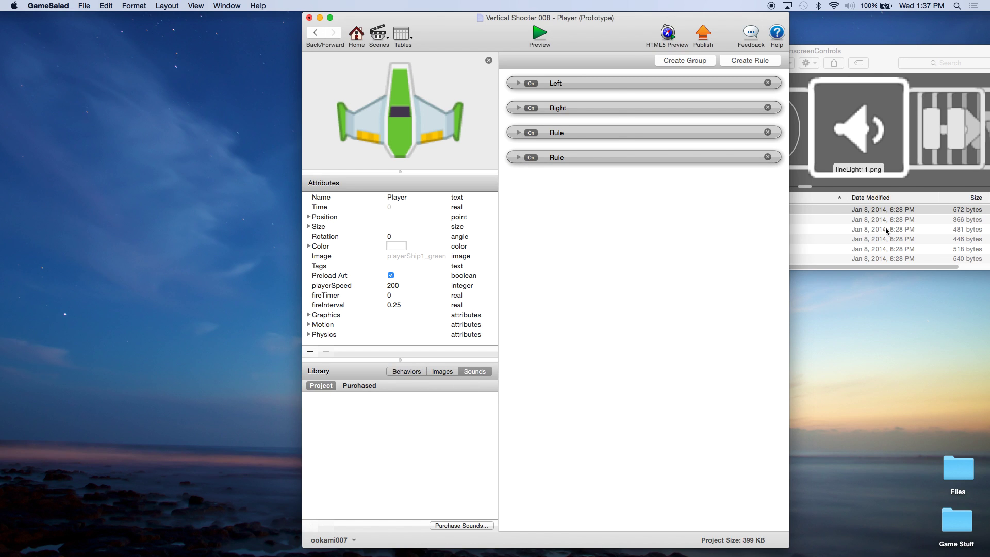
left_click(879, 75)
- In Finder, open the spaceshooter folder and expand its Bonus folder
left_click(608, 44)
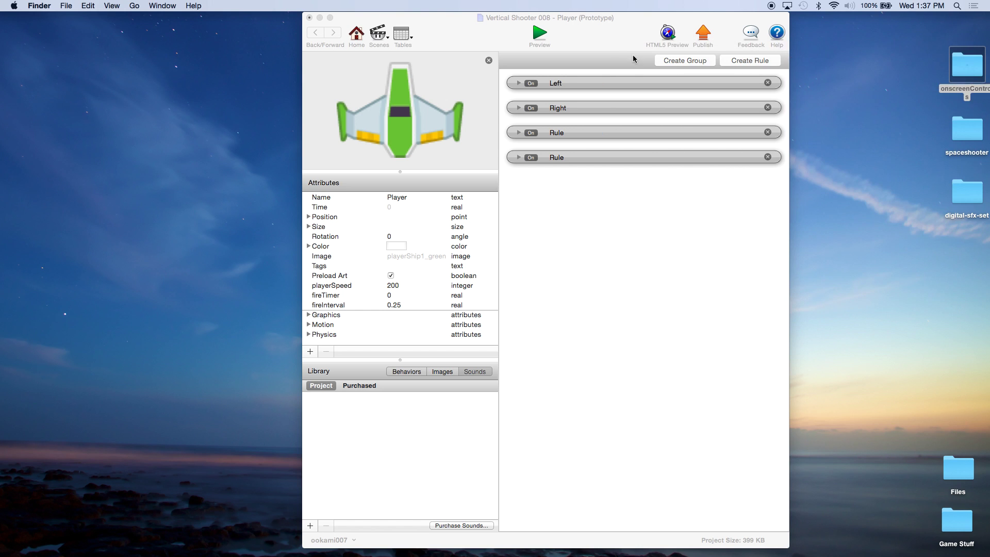
double_click(967, 135)
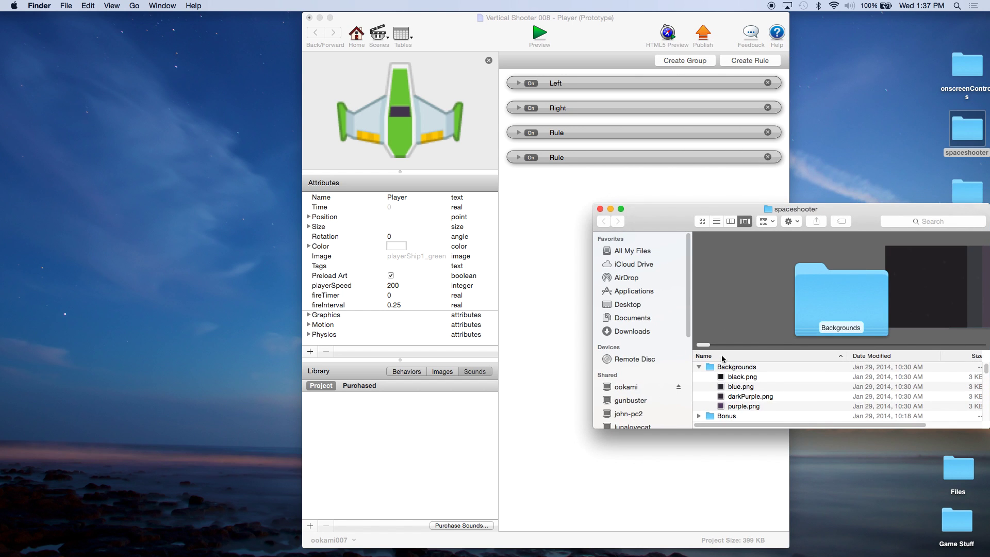
left_click(699, 367)
left_click(699, 377)
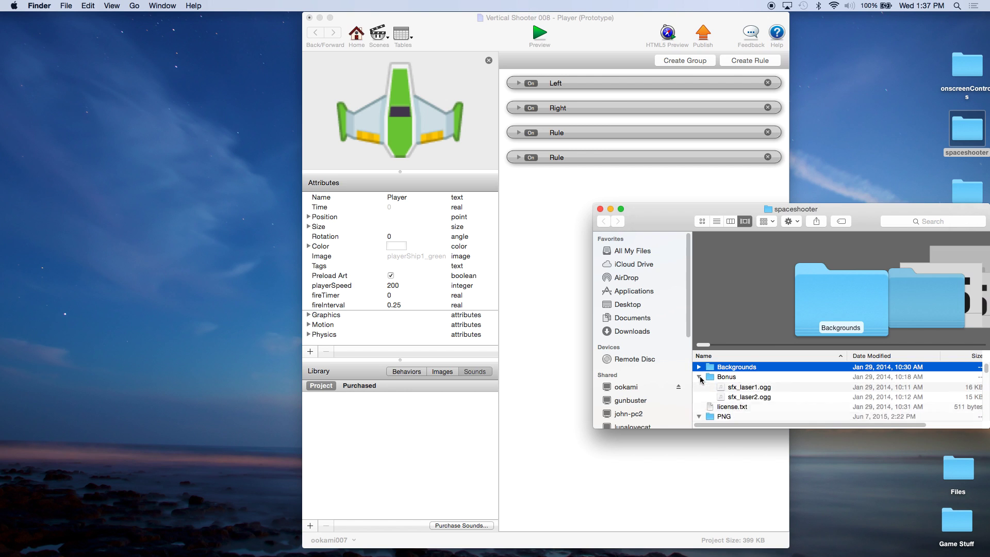
left_click_drag(875, 215, 911, 189)
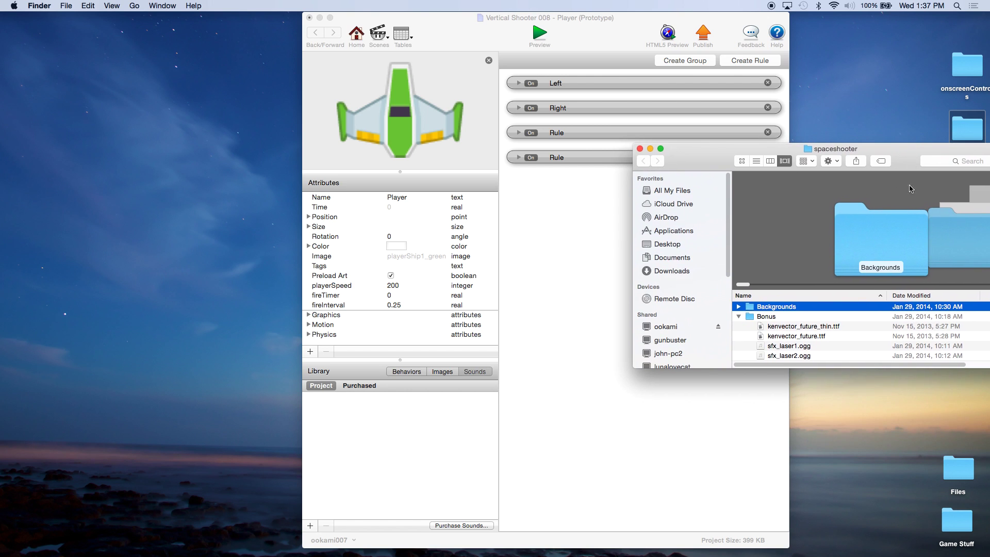
scroll(833, 343, "down", 2)
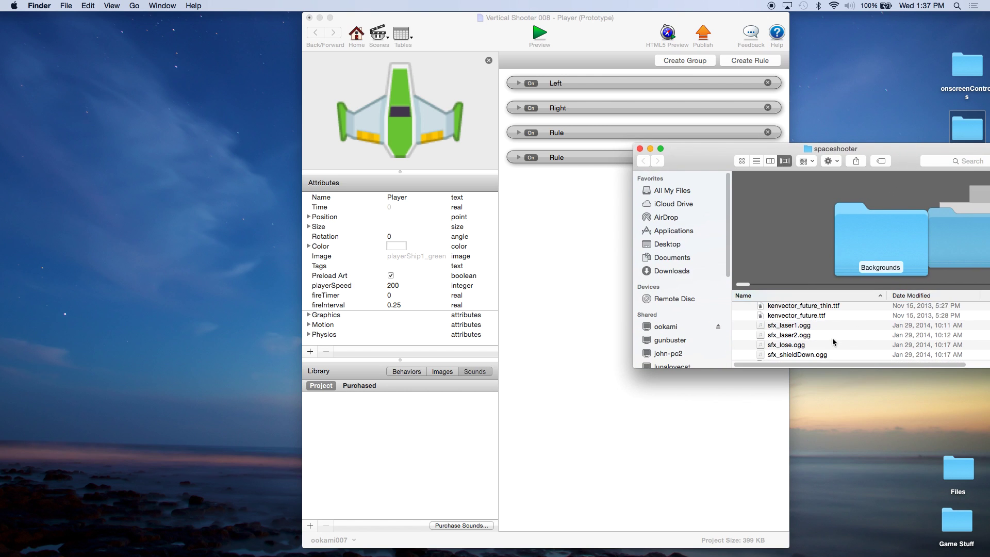
- Import sfx_laser1, sfx_laser2, sfx_lose and sfx_shieldDown .ogg files into the sound library, then close Finder
left_click(791, 325)
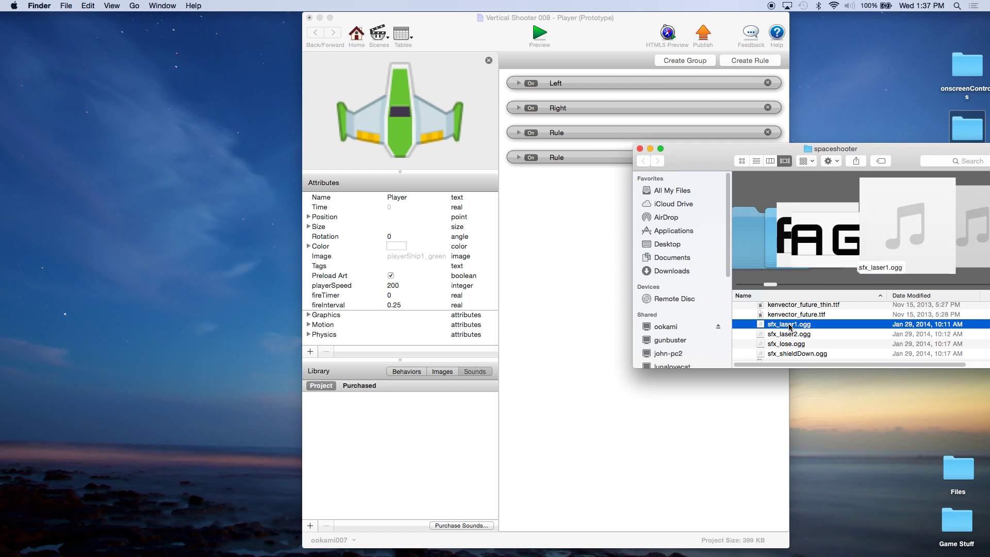
left_click_drag(791, 325, 432, 429)
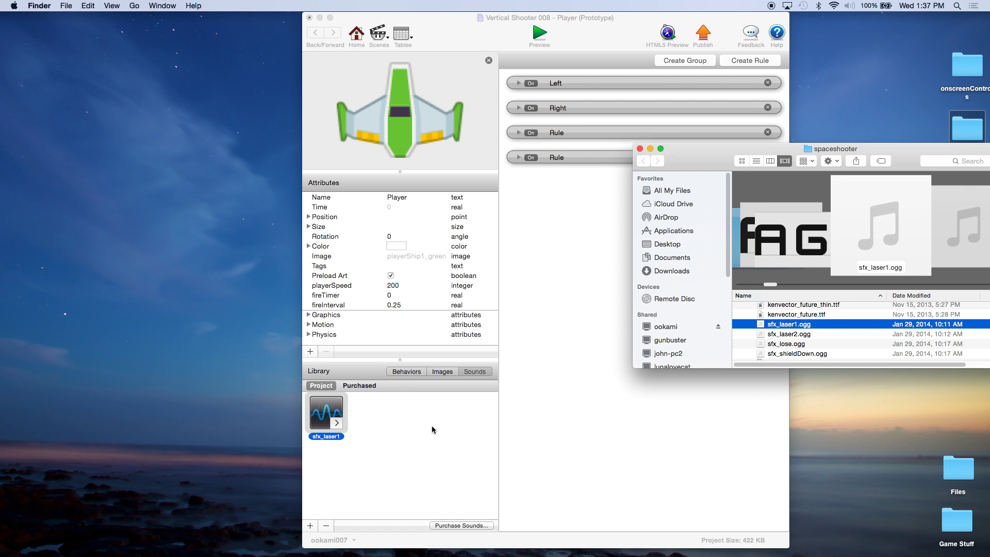
left_click(789, 334)
left_click_drag(789, 334, 429, 415)
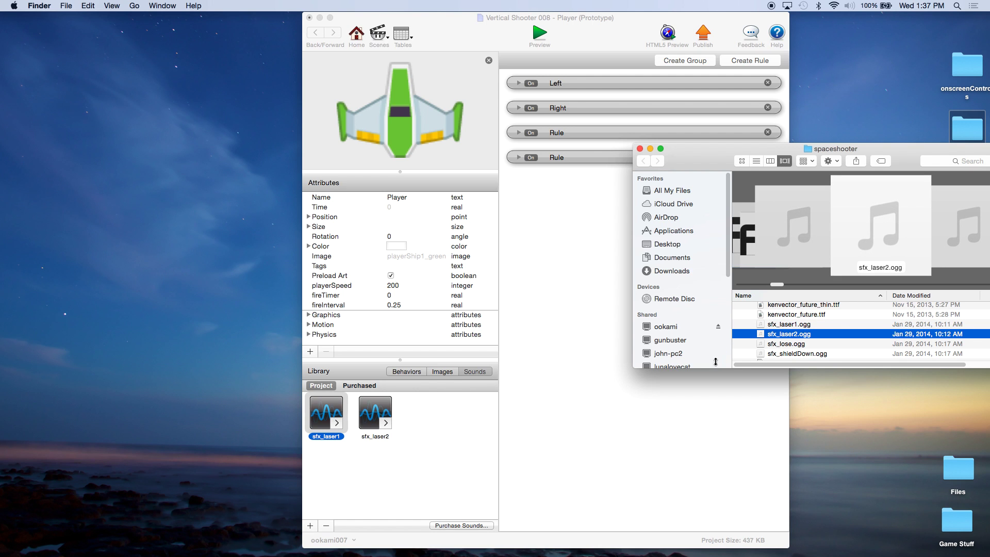
left_click(785, 345)
left_click_drag(785, 345, 456, 423)
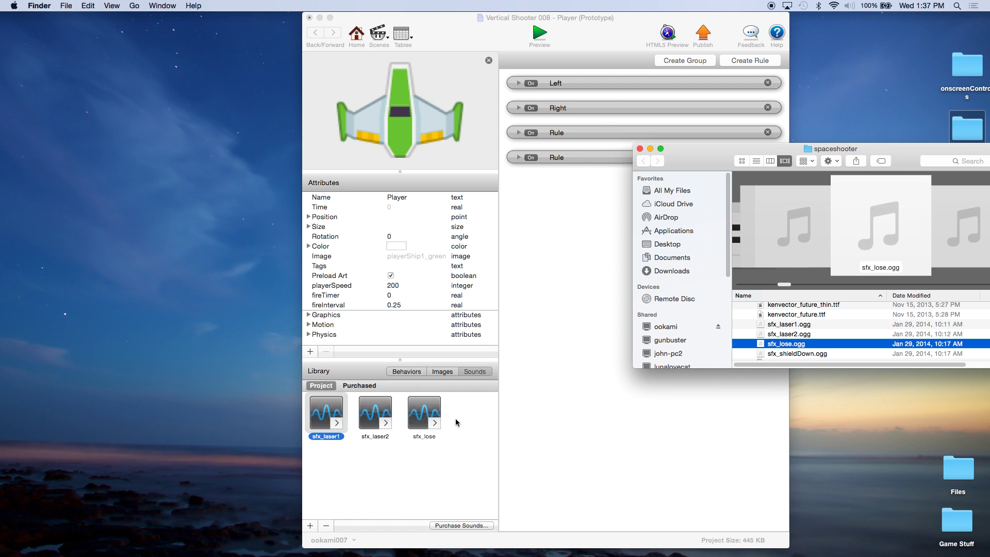
left_click(805, 354)
left_click_drag(804, 355, 483, 431)
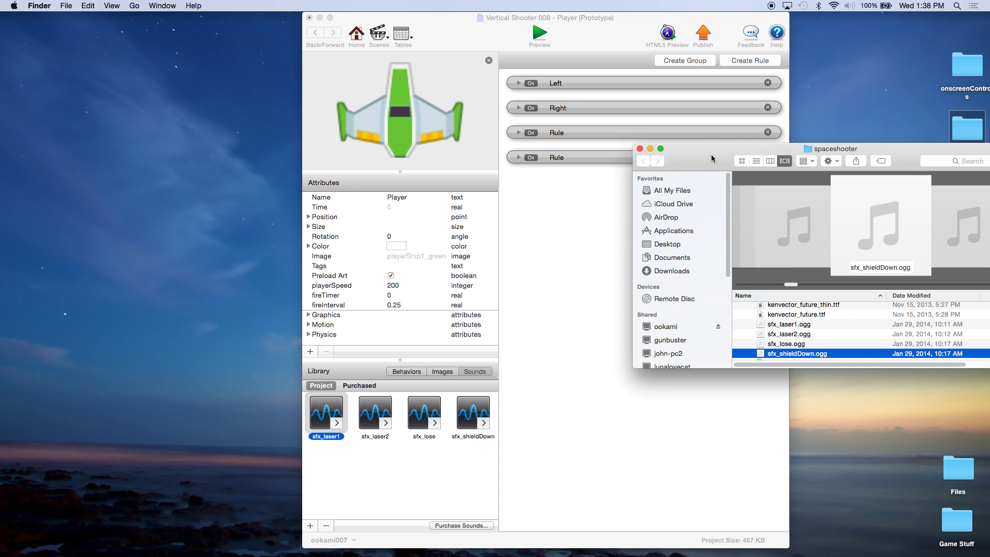
left_click(640, 148)
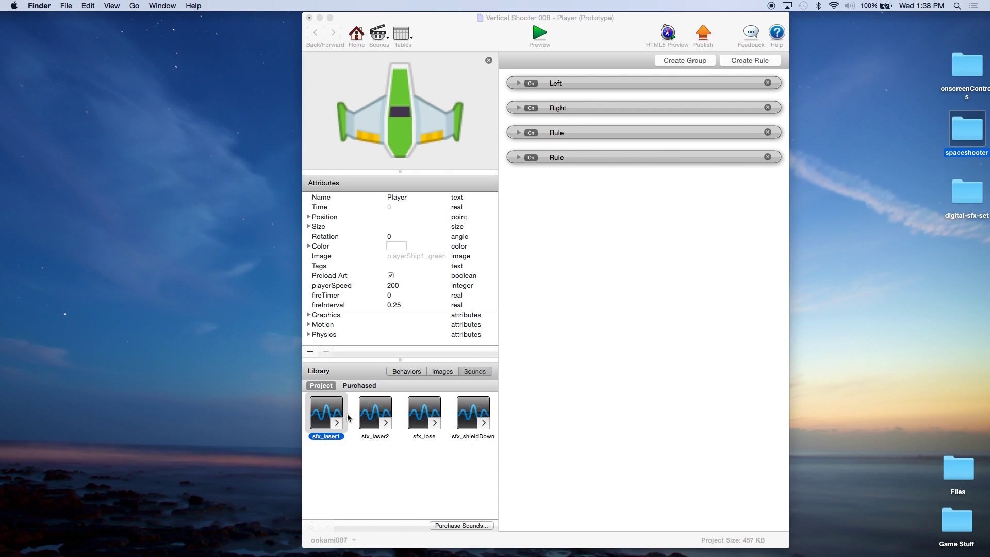
- Rename the third rule 'Fire PHasers at Maximum!' and add a positional sfx_laser2 Play Sound
left_click(519, 133)
double_click(560, 133)
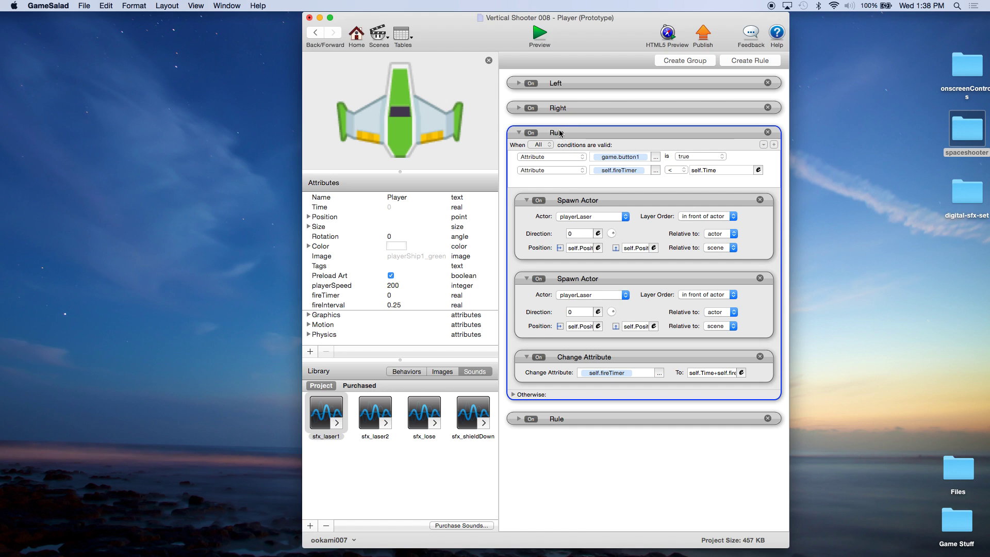
type("Fire PHasers at Maximum!")
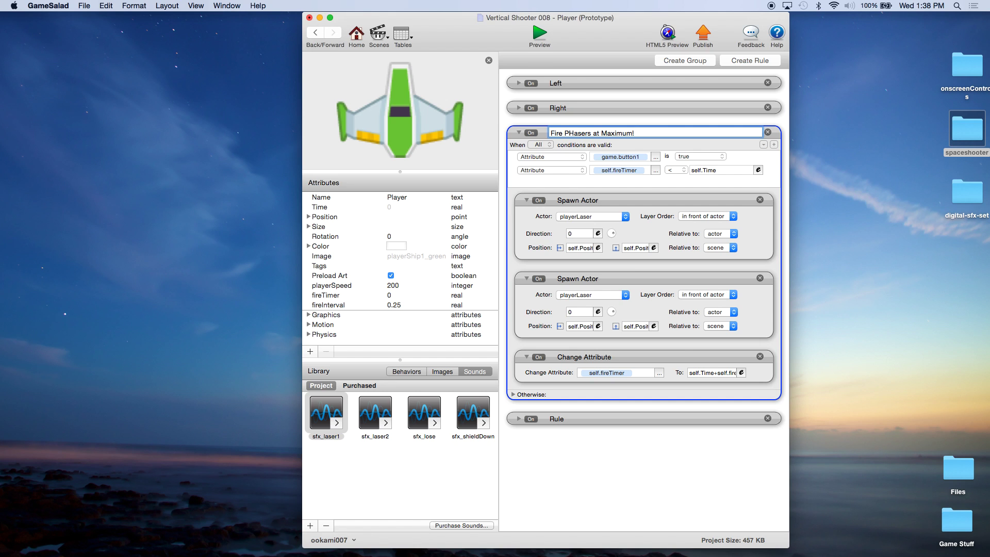
key("Return")
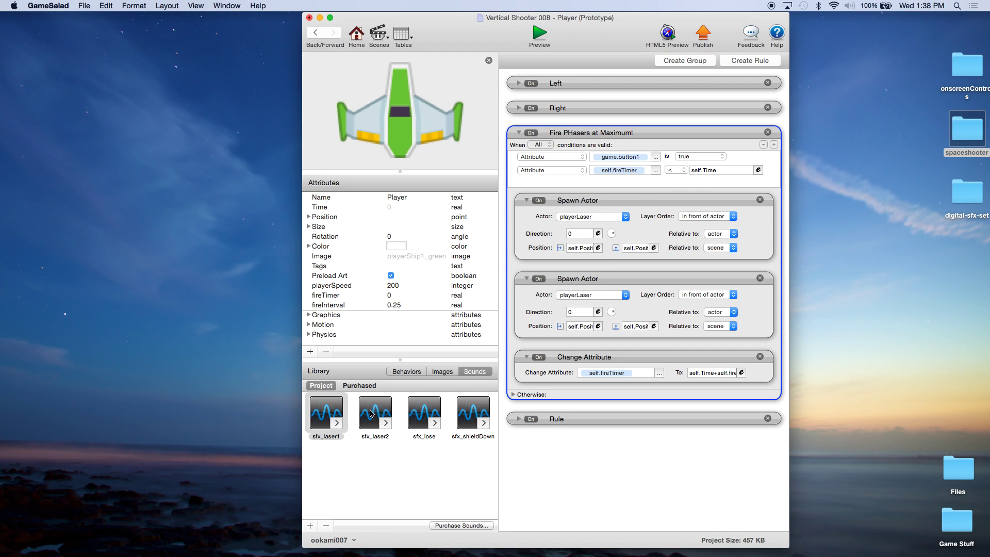
left_click_drag(374, 414, 554, 220)
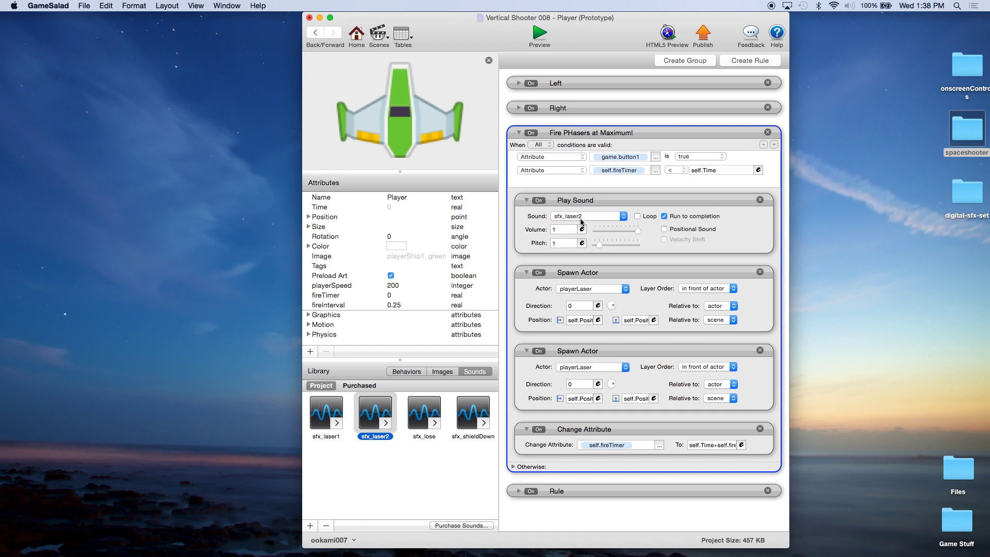
left_click(664, 229)
- Wrap the sfx_laser2 Play Sound in a rule checking game.soundOn is true, then collapse the rules
left_click(642, 200)
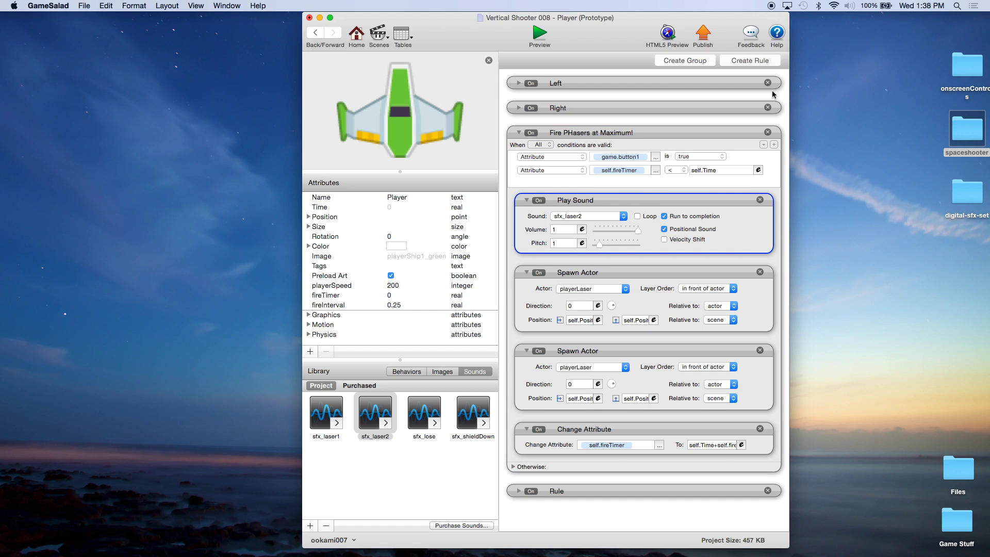
left_click(762, 61)
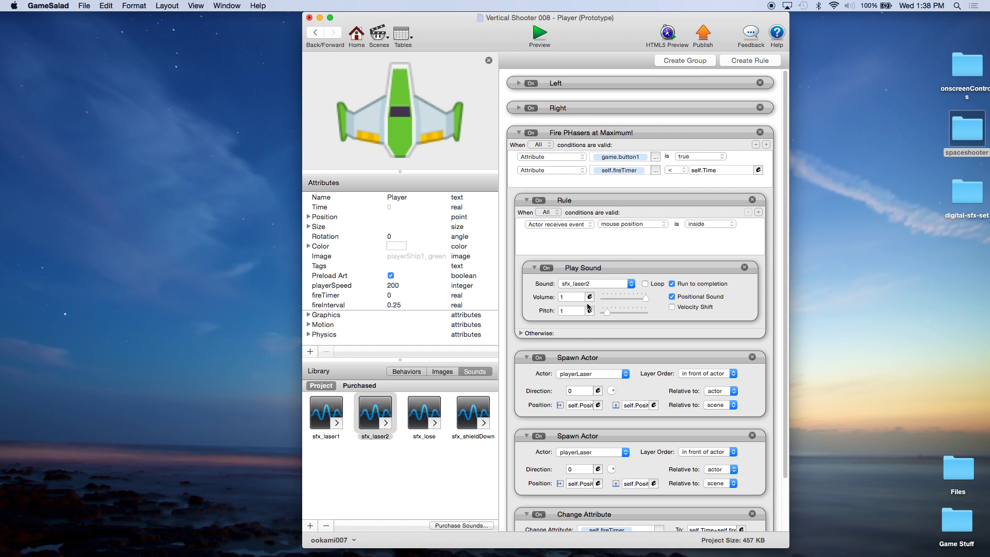
left_click(562, 225)
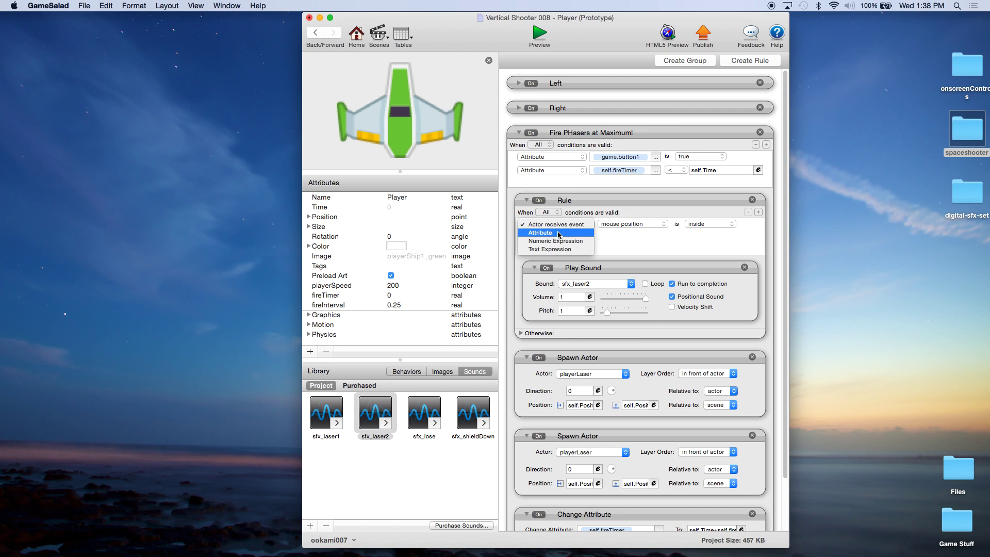
left_click(544, 234)
left_click(663, 224)
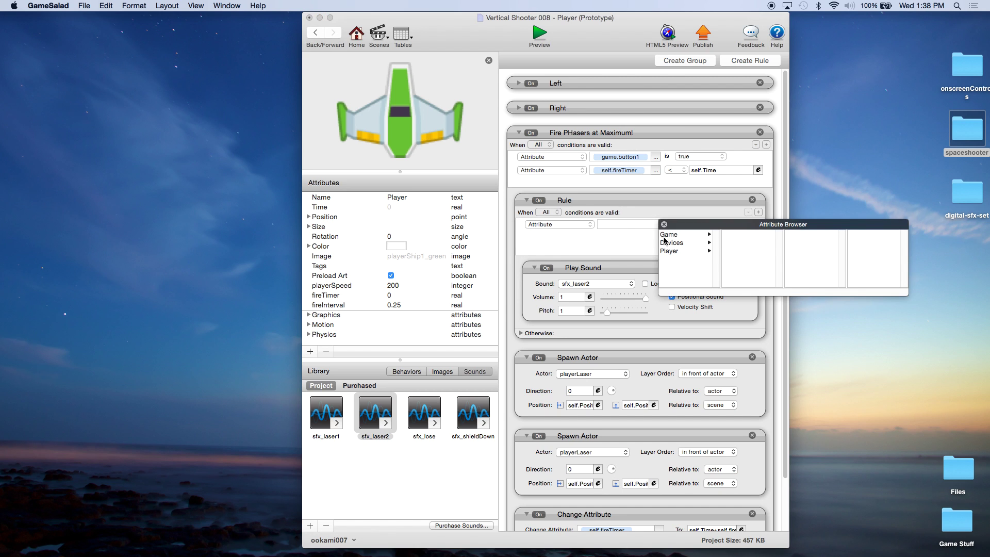
left_click(669, 235)
scroll(783, 246, "down", 3)
left_click(752, 281)
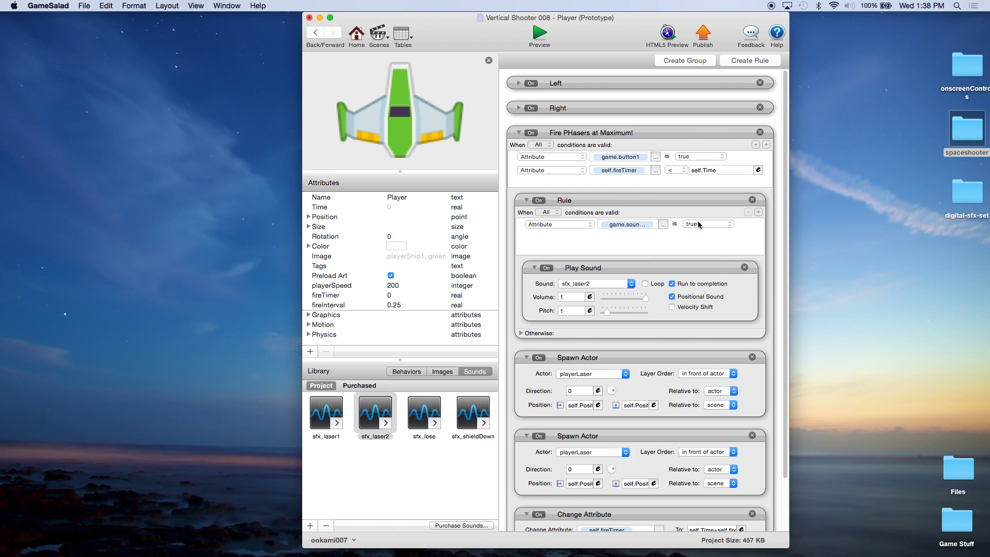
left_click(607, 265)
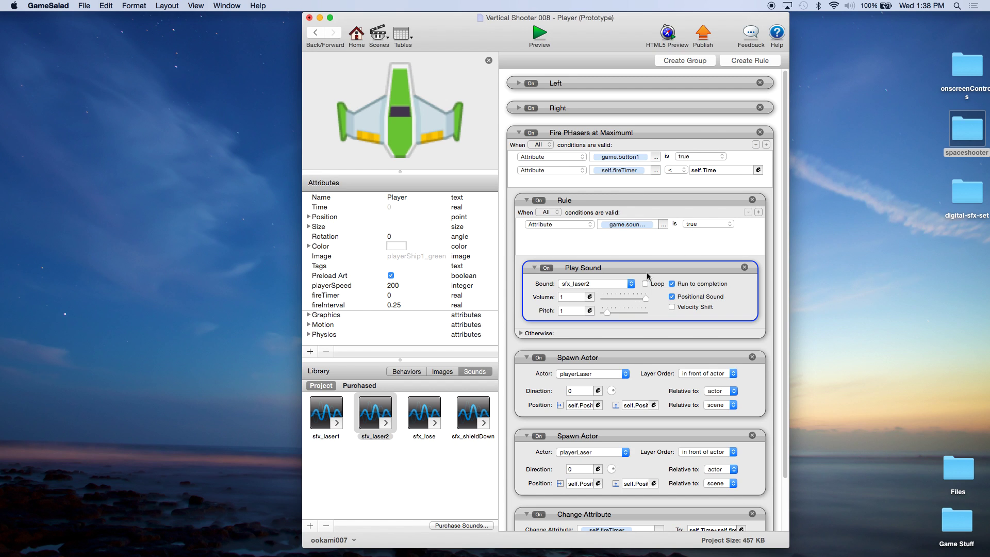
left_click(526, 200)
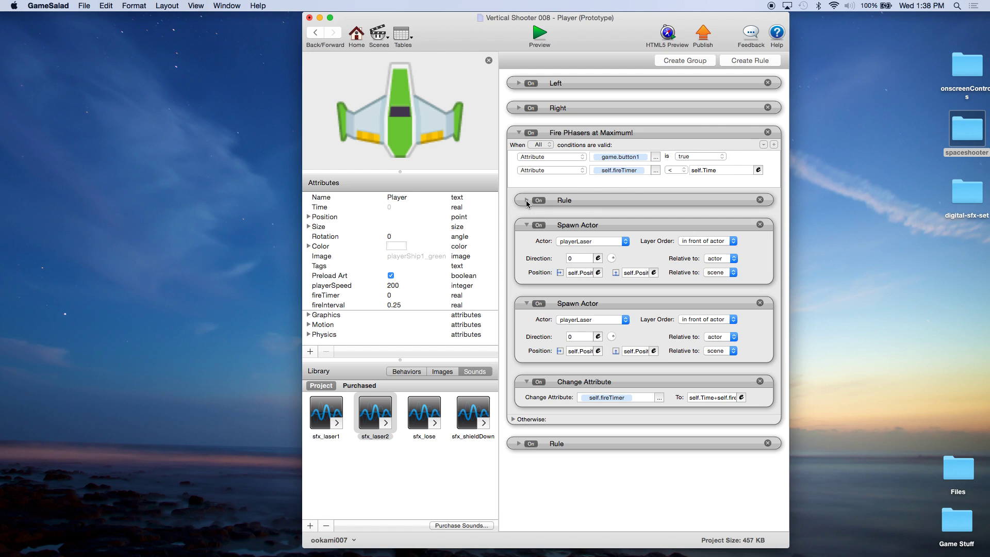
left_click(519, 134)
- Rename the collision rule 'Explode' and add a positional sfx_lose Play Sound to it
left_click(518, 157)
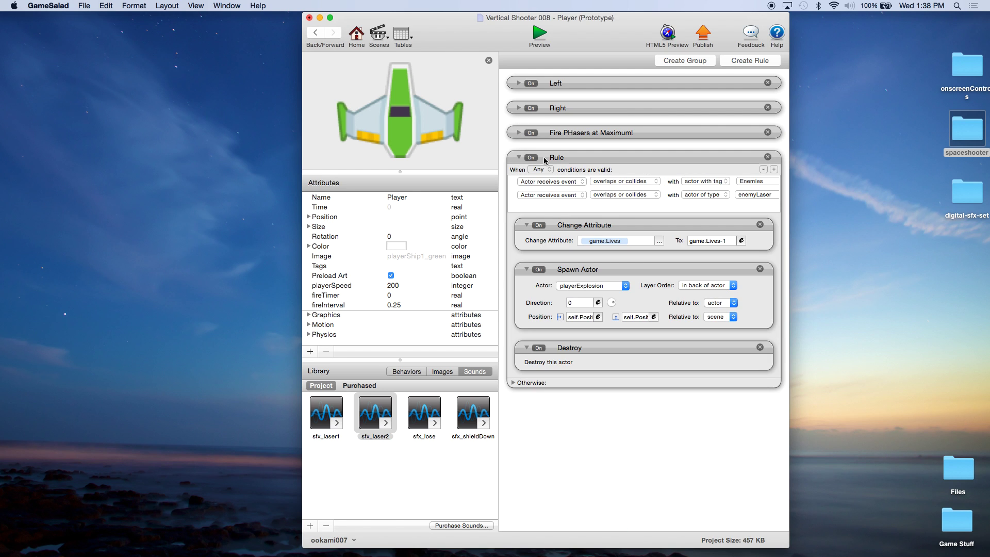
double_click(603, 155)
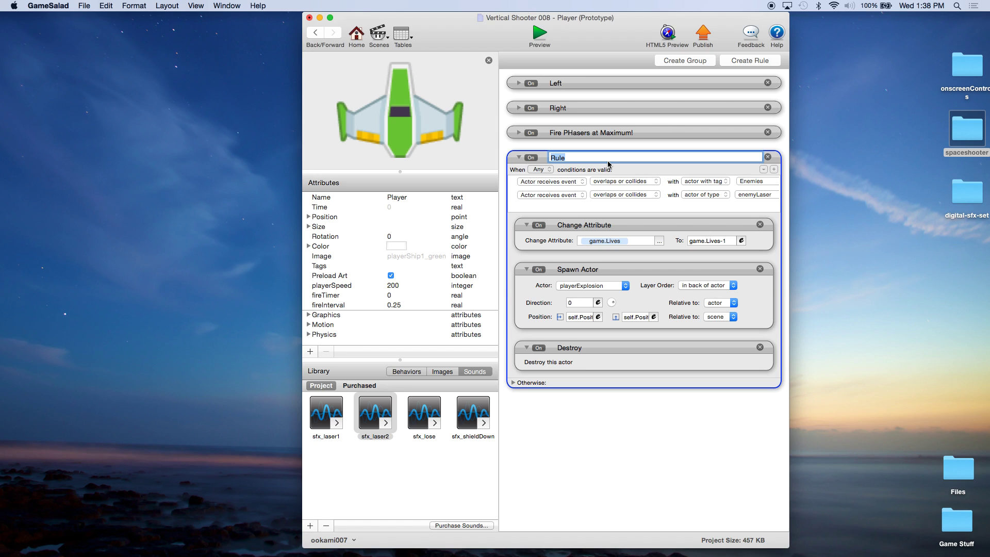
type("Explode")
key("Return")
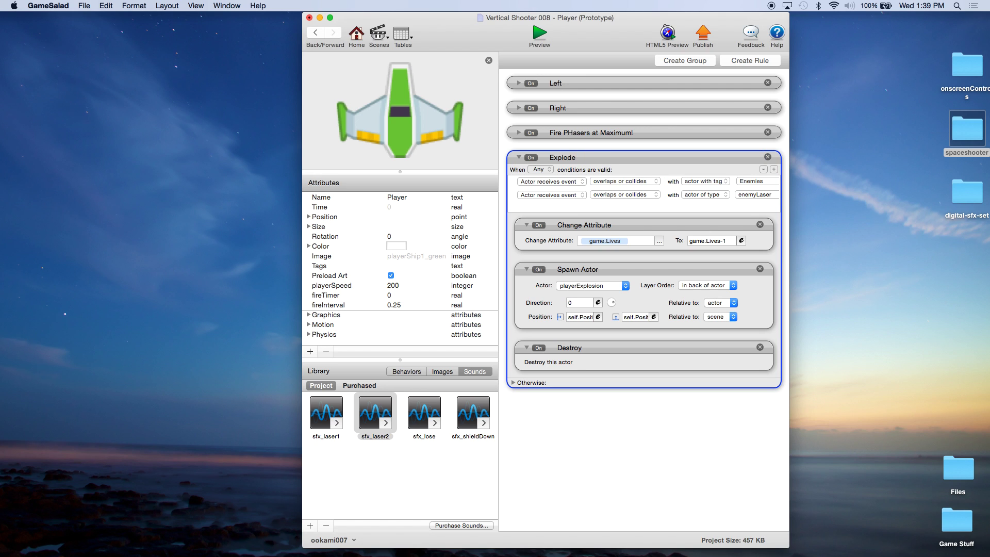
left_click(627, 275)
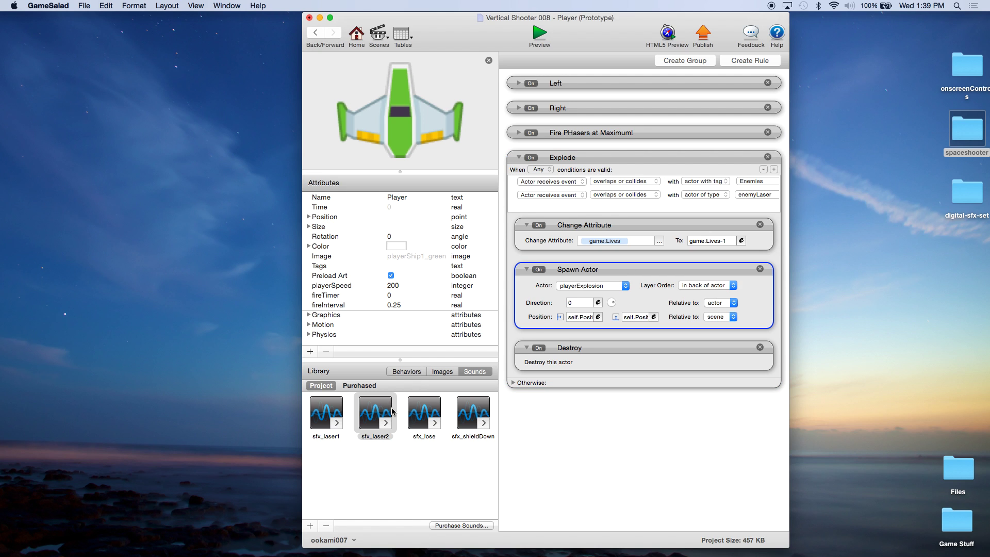
left_click(421, 414)
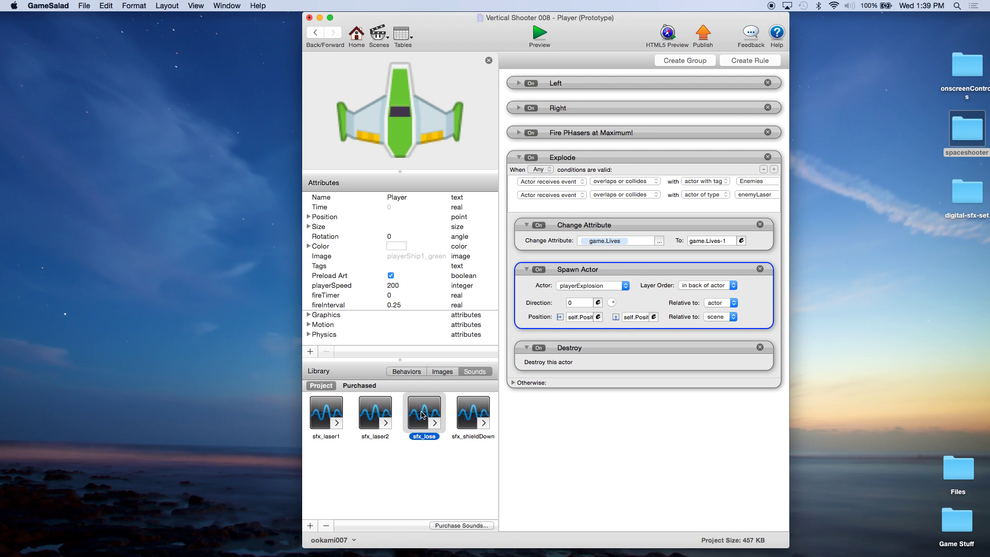
left_click_drag(420, 418, 425, 413)
left_click_drag(535, 294, 539, 286)
left_click(591, 272)
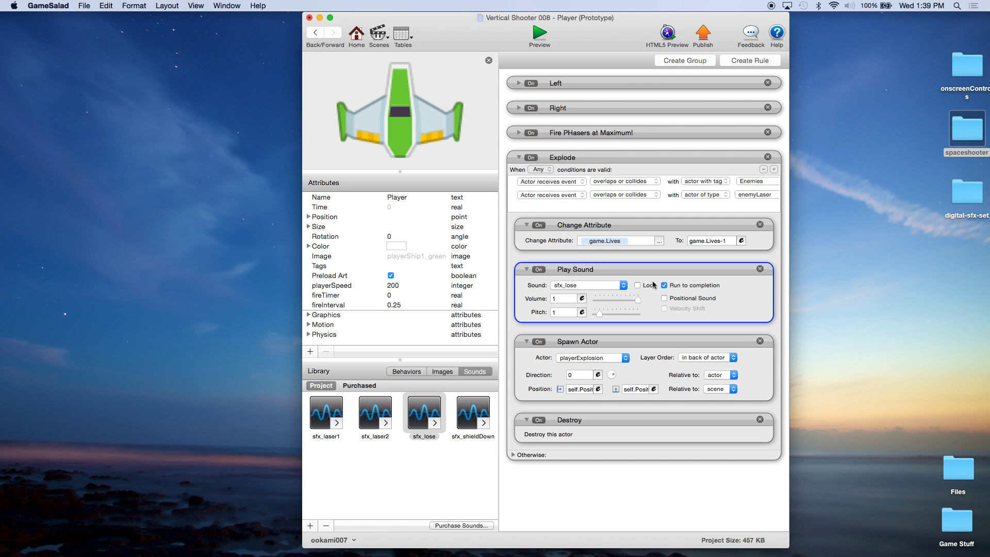
left_click(664, 298)
- Nest the sfx_lose Play Sound in a rule requiring game.soundOn is true, then collapse the rules
left_click(757, 61)
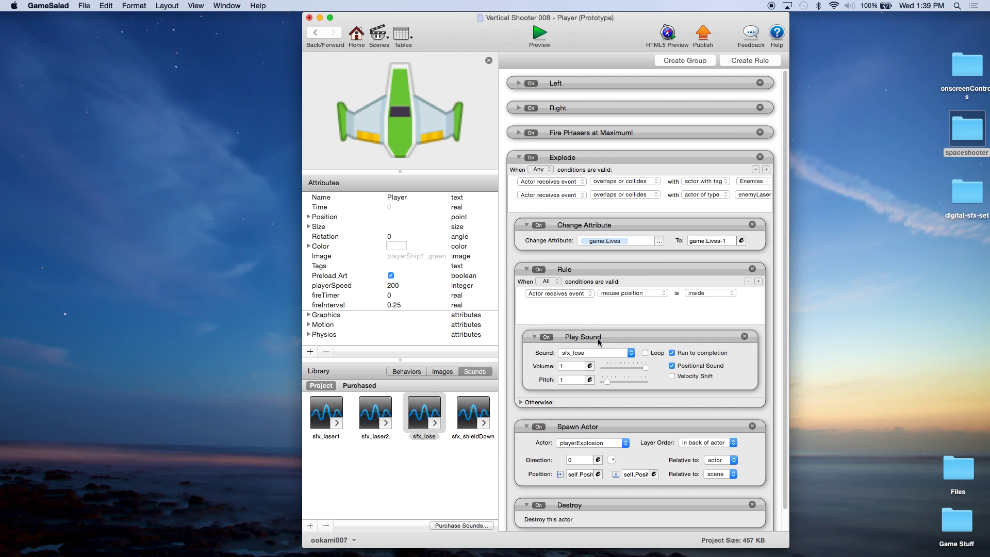
left_click(576, 298)
left_click(552, 308)
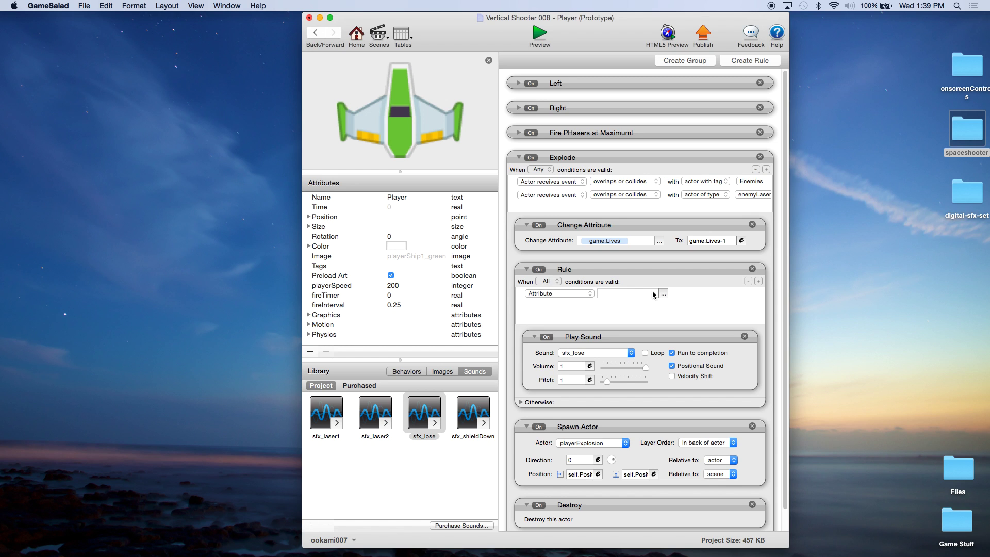
left_click(664, 293)
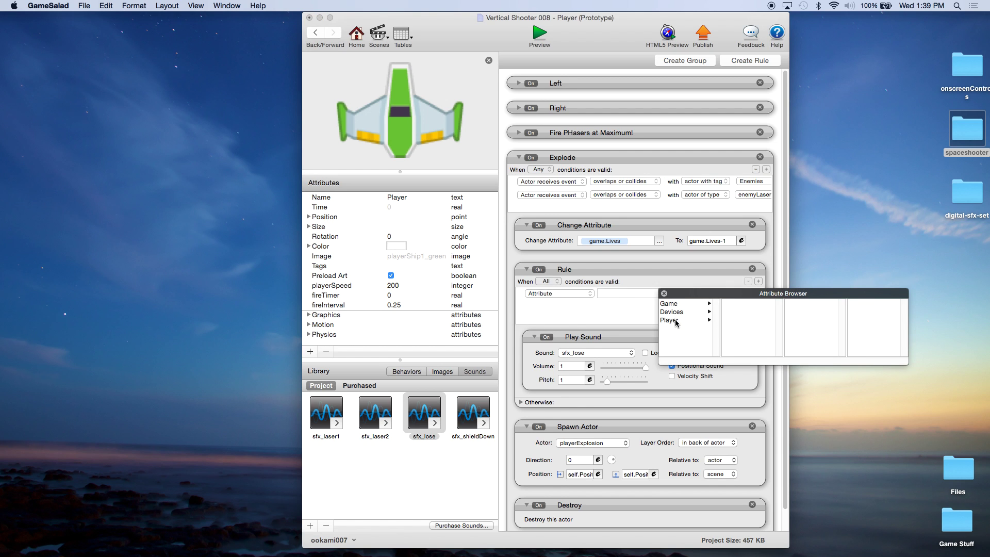
left_click(670, 304)
left_click_drag(779, 310, 779, 360)
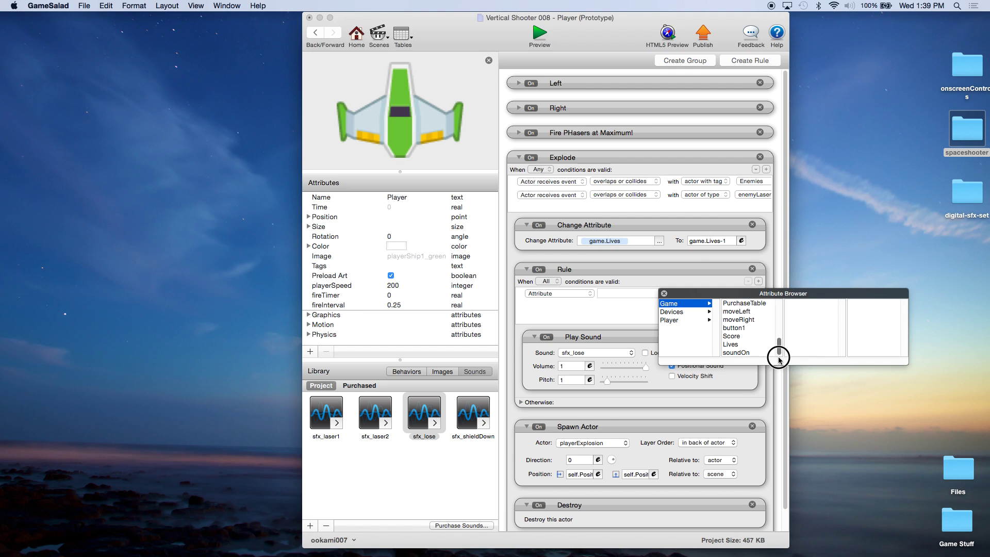
double_click(736, 353)
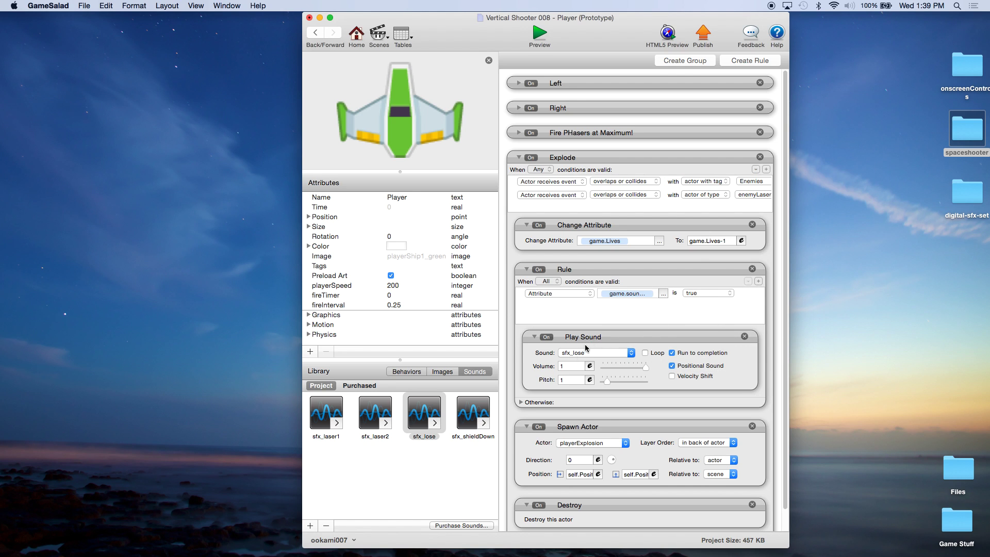
left_click(526, 270)
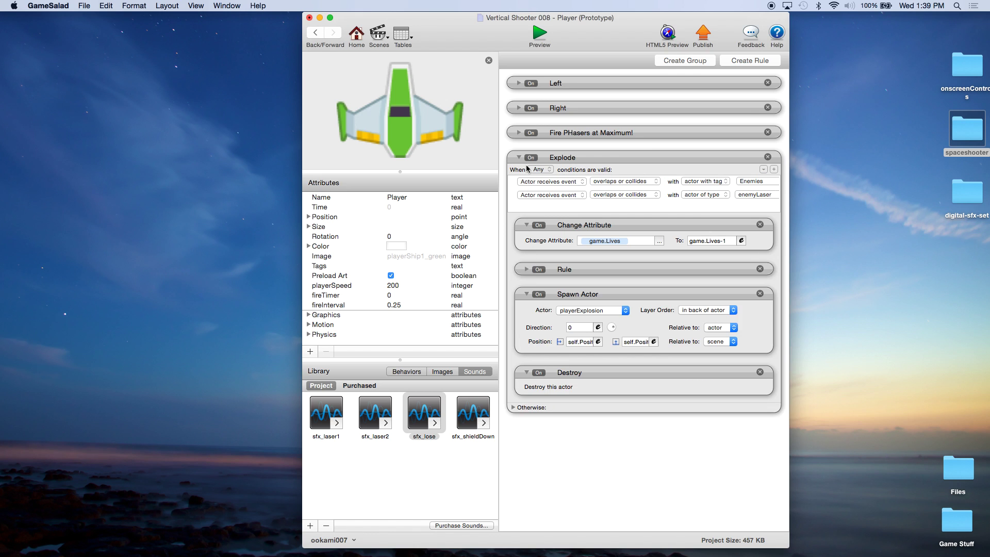
left_click(519, 157)
- Save the project and open the enemy1 actor for editing
left_click(82, 4)
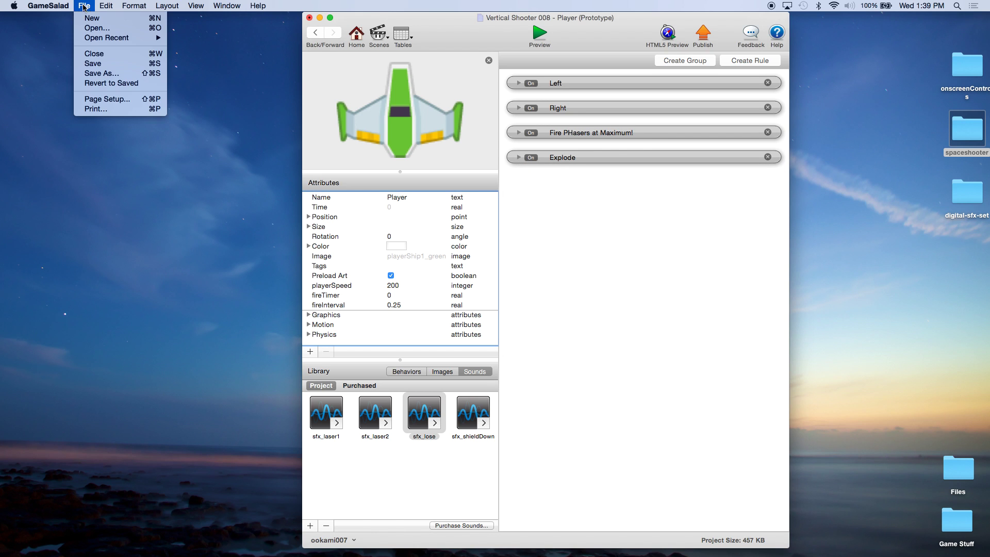
left_click(88, 64)
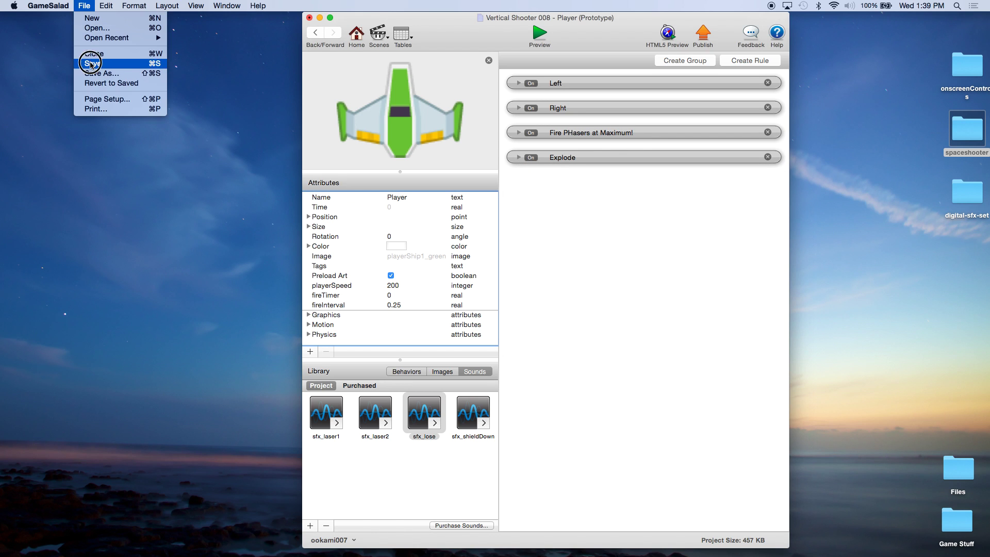
left_click(356, 36)
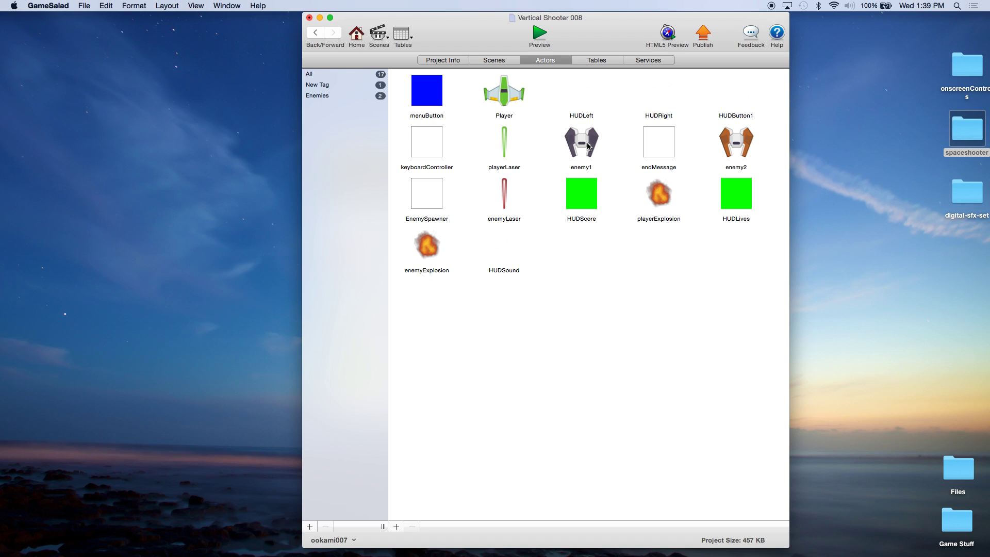
double_click(582, 142)
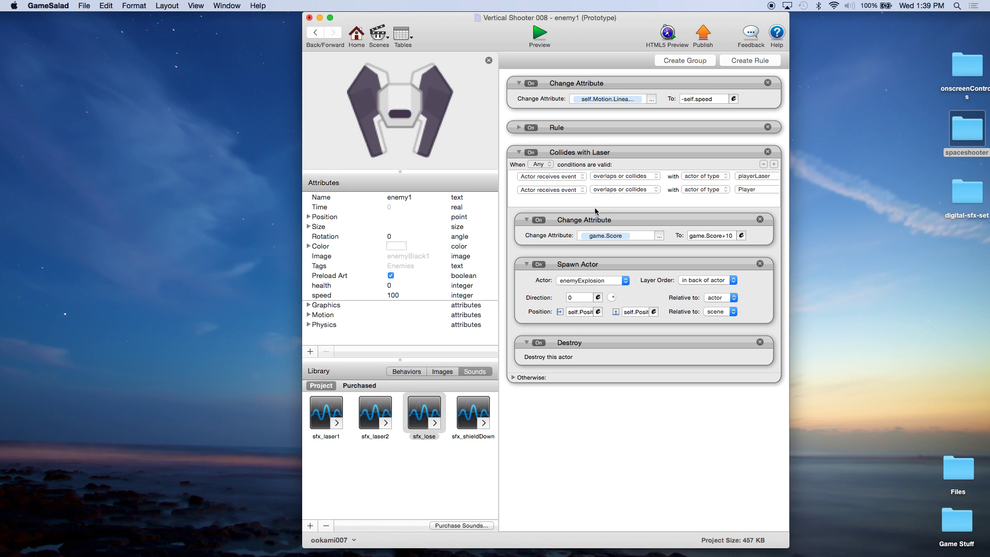
- Add a positional sfx_shieldDown Play Sound above enemy1's Spawn Actor in the hit rule
left_click(588, 266)
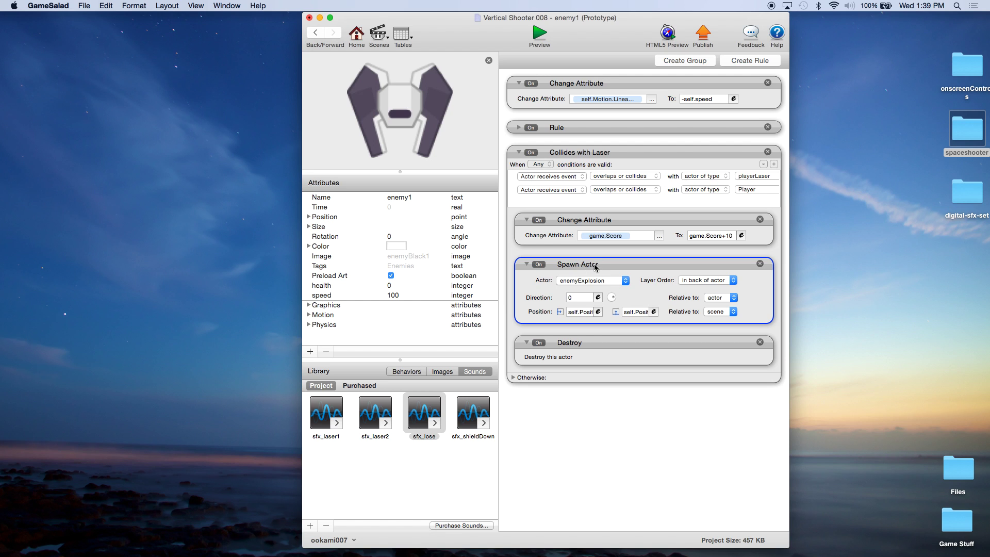
left_click_drag(480, 409, 555, 276)
left_click(591, 265)
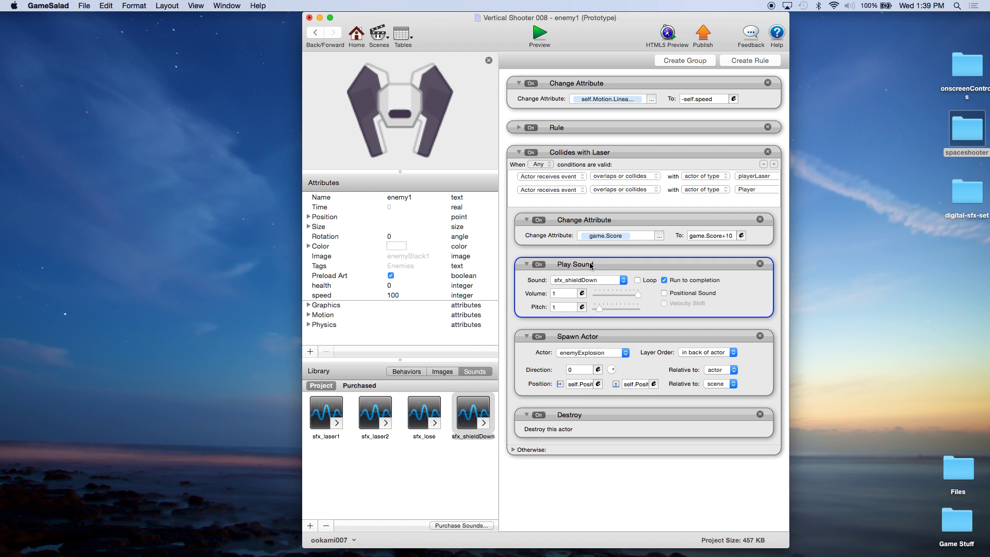
left_click(664, 293)
- Wrap the sfx_shieldDown sound in a rule requiring game.soundOn is true and collapse both rules
left_click(749, 61)
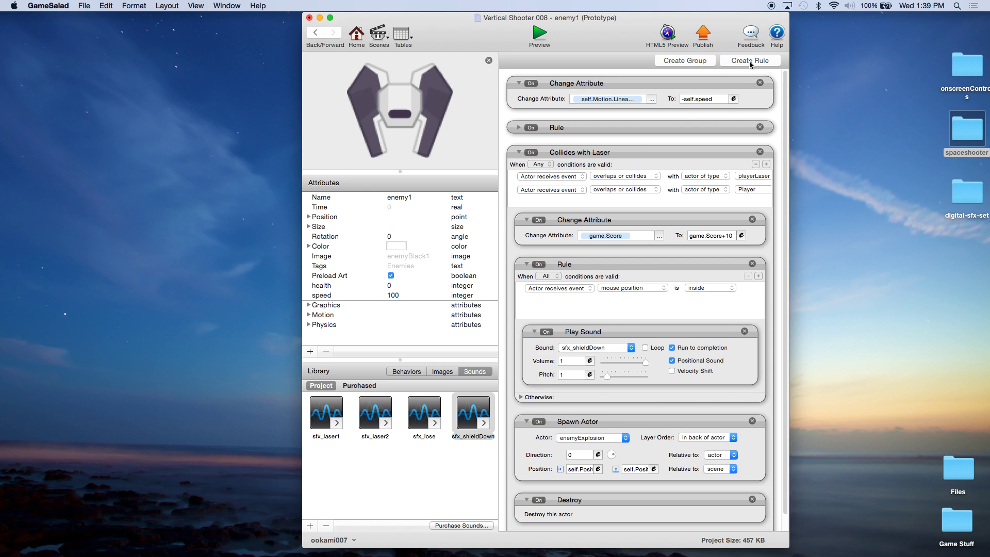
left_click(560, 288)
left_click(554, 296)
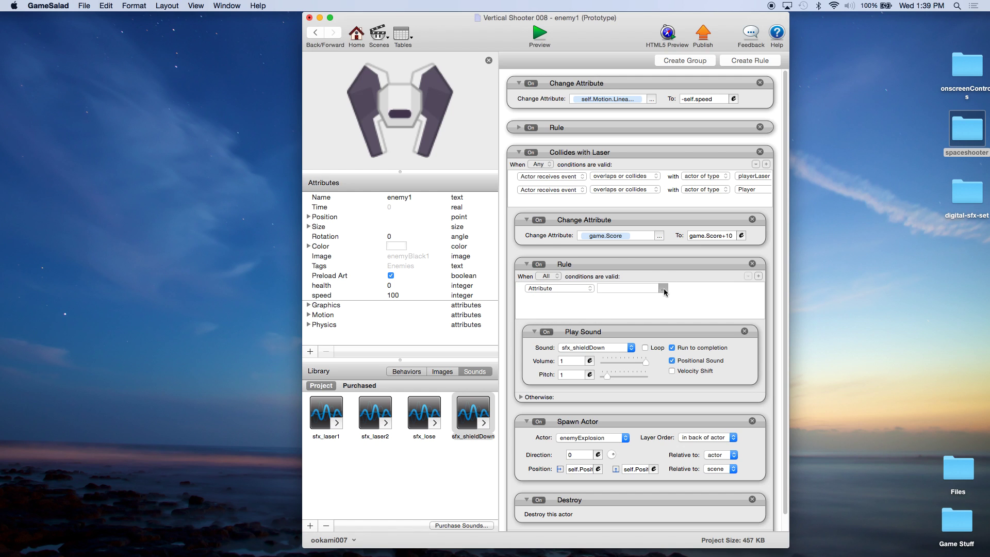
left_click(663, 289)
left_click(673, 315)
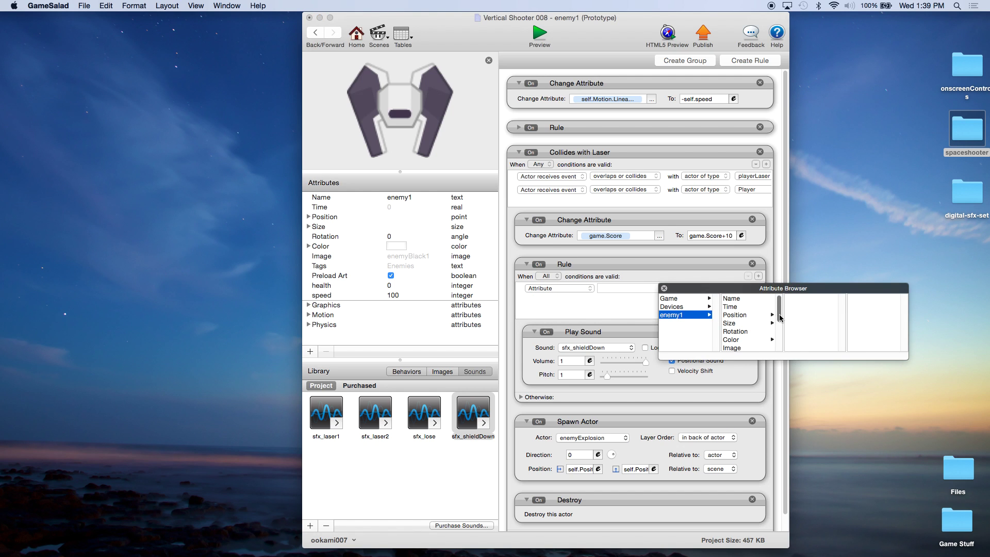
left_click(670, 299)
left_click_drag(778, 302, 778, 351)
double_click(748, 348)
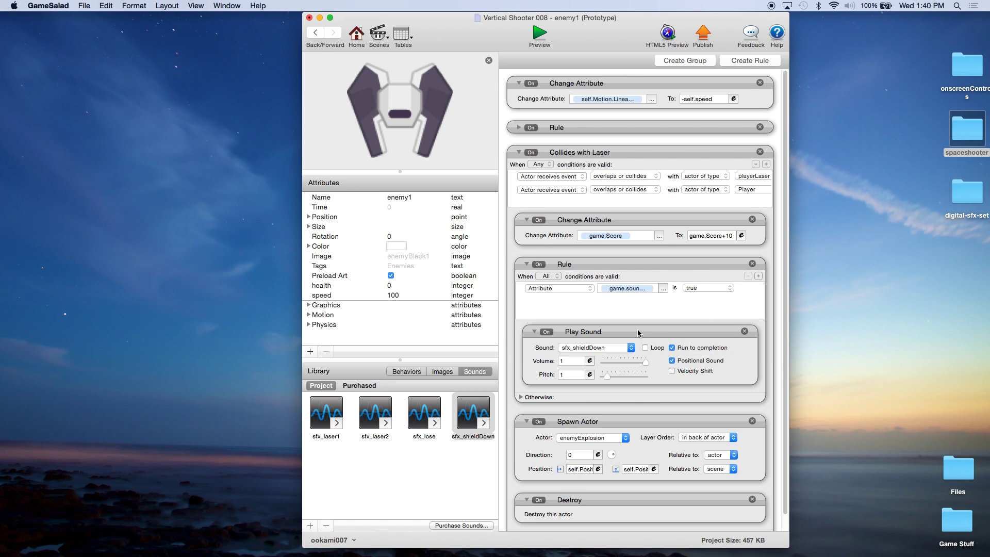
left_click(527, 264)
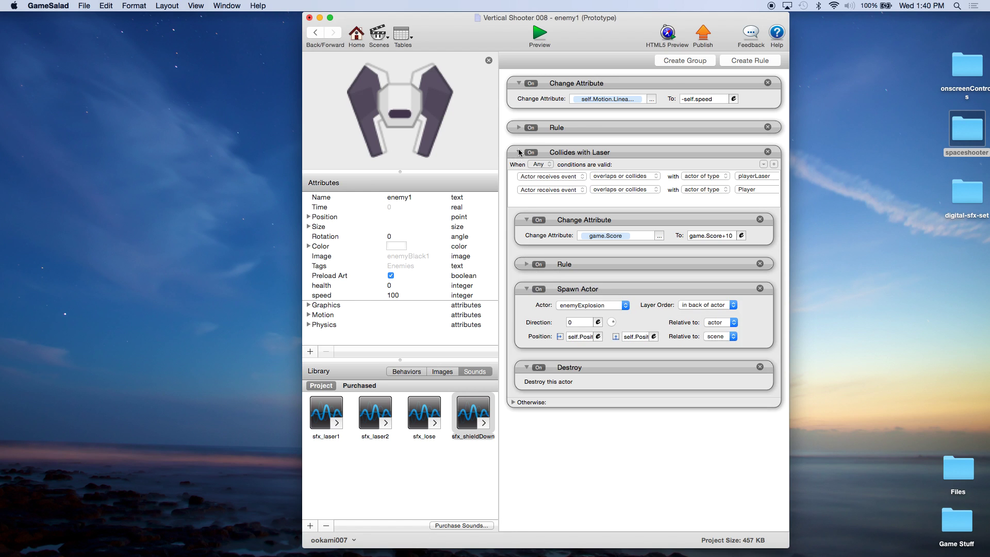
left_click(519, 152)
- Save the project and return to the actors overview
left_click(84, 6)
left_click(95, 63)
left_click(366, 41)
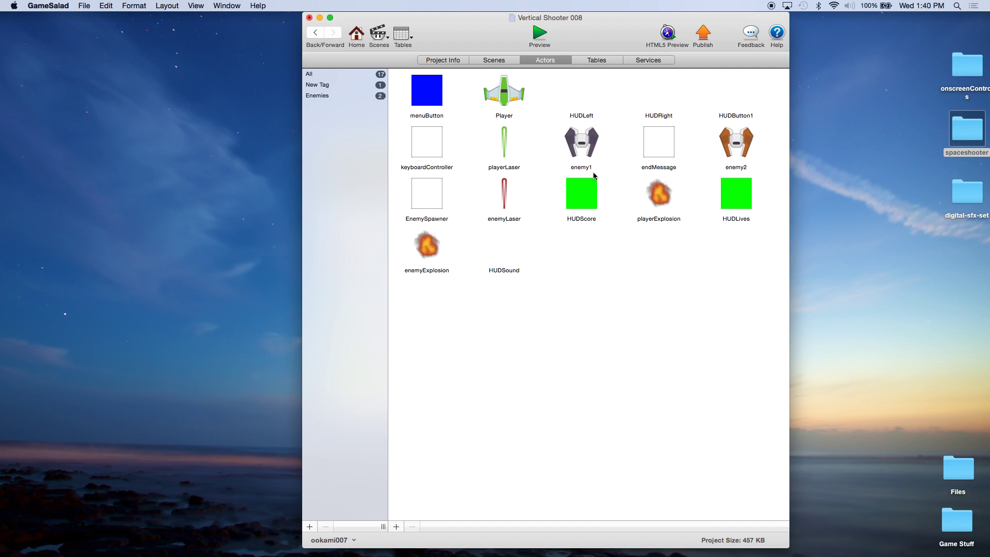
- Open enemy2 and add a positional sfx_shieldDown Play Sound to its Collides with Laser rule
left_click(744, 149)
double_click(743, 149)
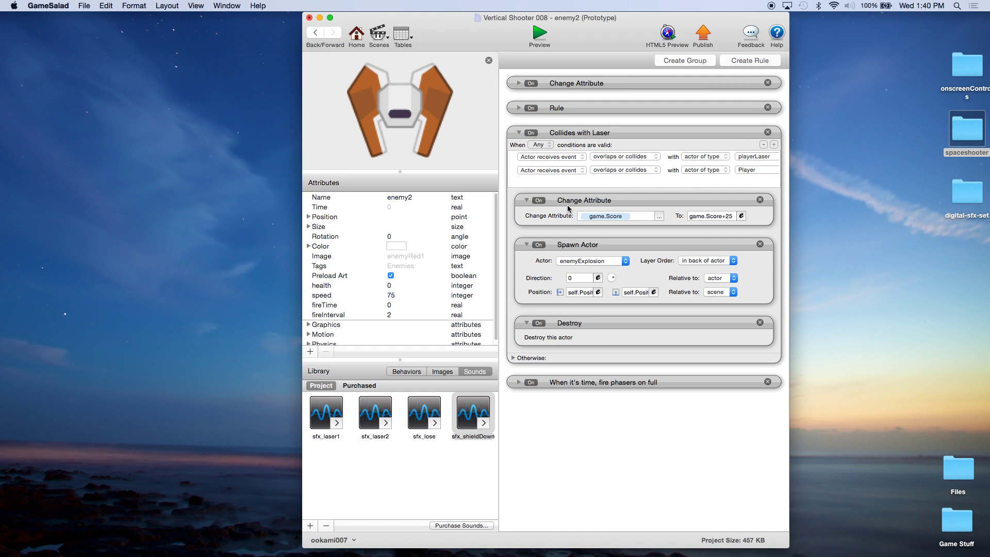
left_click(570, 250)
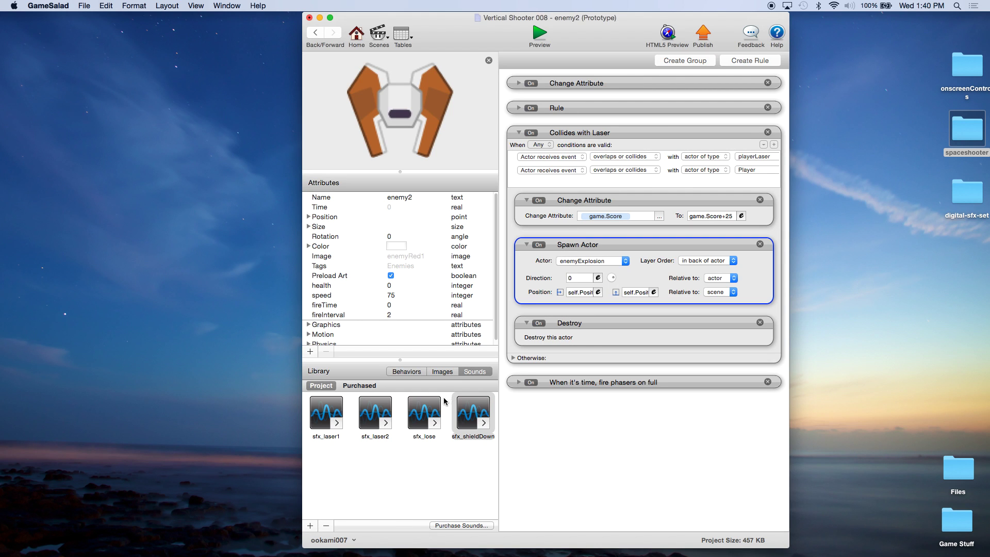
left_click_drag(466, 415, 579, 252)
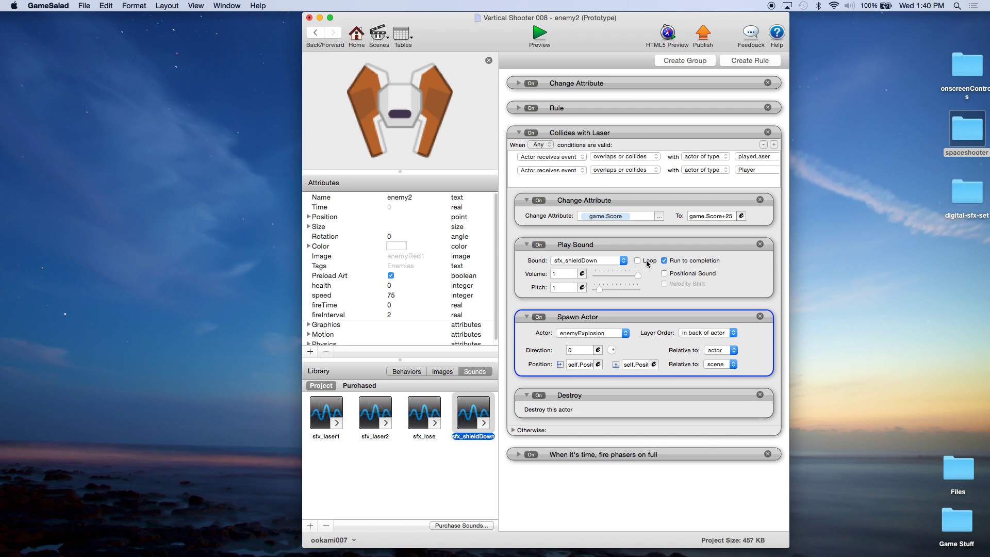
left_click(665, 273)
left_click(692, 249)
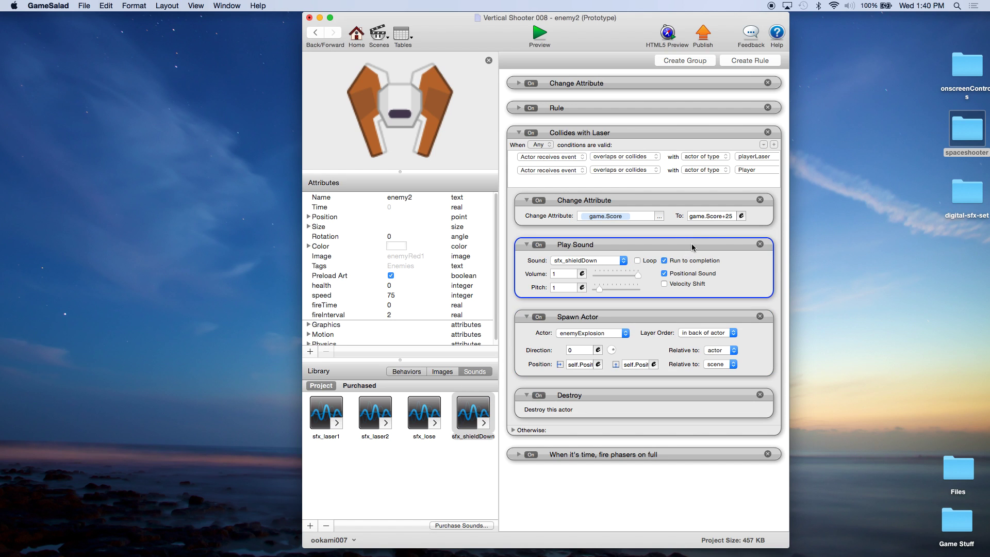
- Nest enemy2's sfx_shieldDown sound in a rule requiring game.soundOn is true, then collapse the rules
left_click(749, 64)
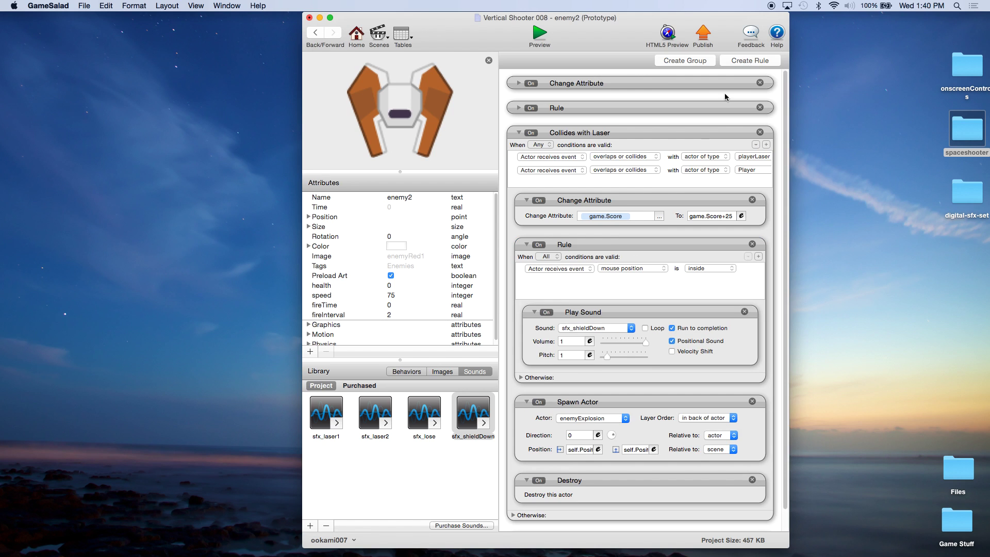
left_click(574, 268)
left_click(564, 279)
left_click(664, 269)
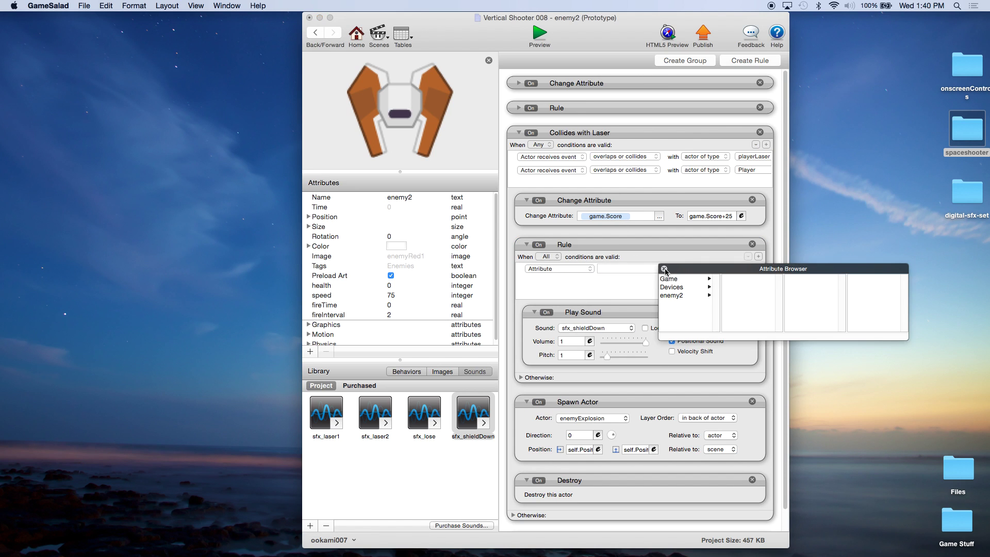
left_click(669, 279)
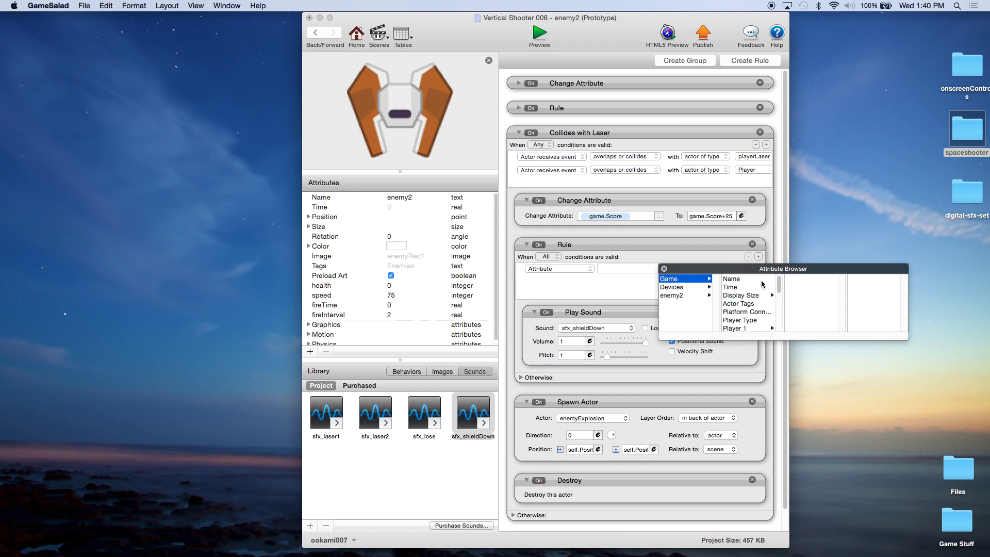
left_click_drag(780, 281, 772, 331)
left_click(741, 328)
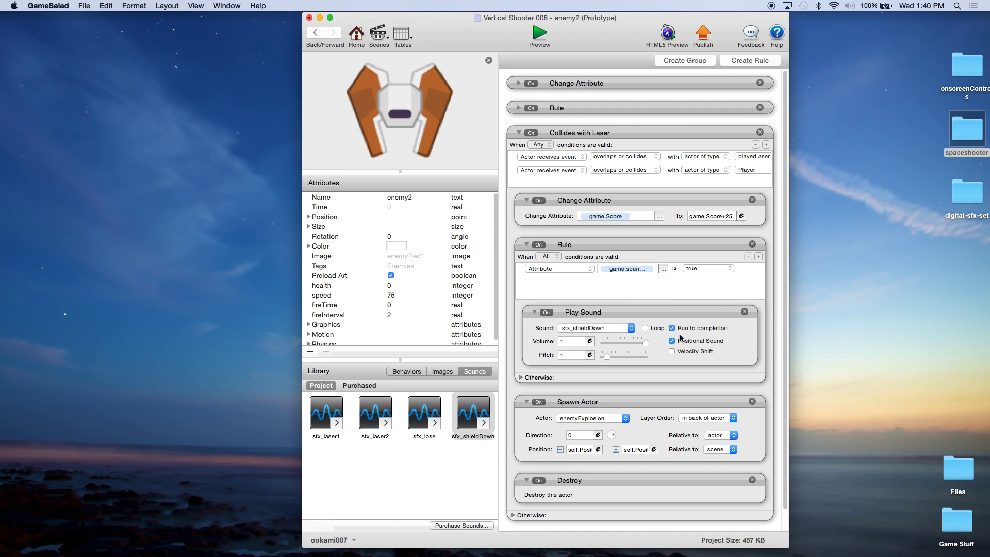
left_click(649, 310)
left_click(527, 244)
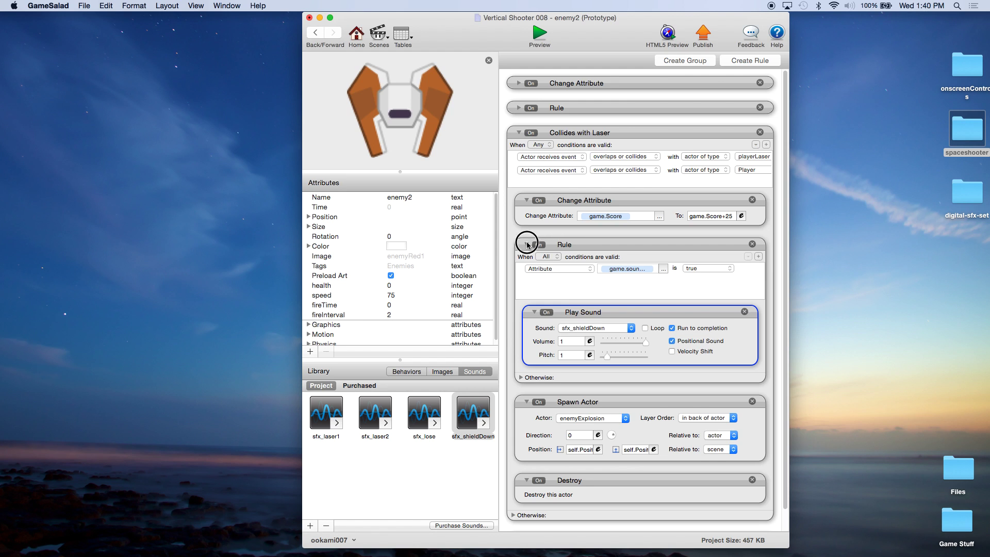
left_click(520, 133)
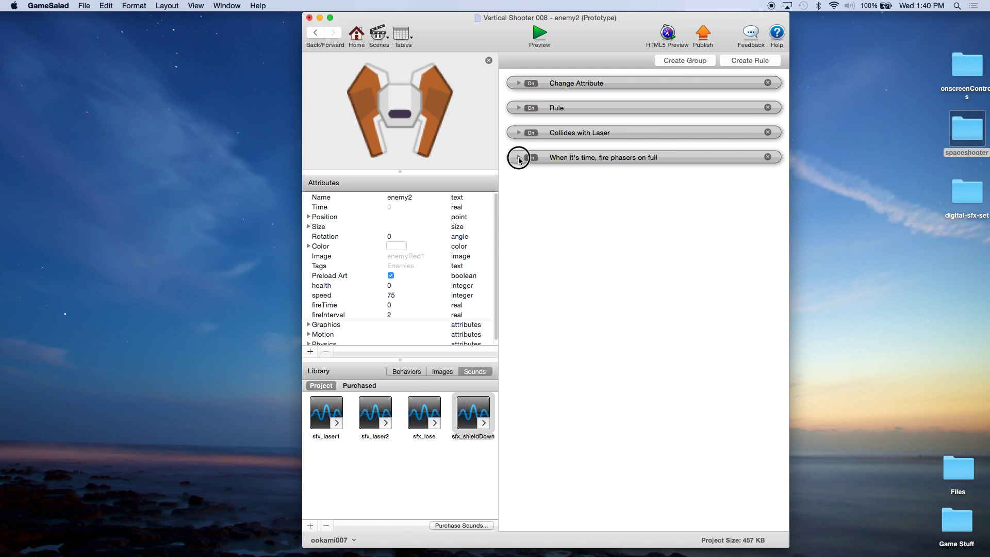
- Add a positional sfx_laser1 Play Sound to enemy2's fire phasers rule
left_click(519, 157)
left_click(583, 225)
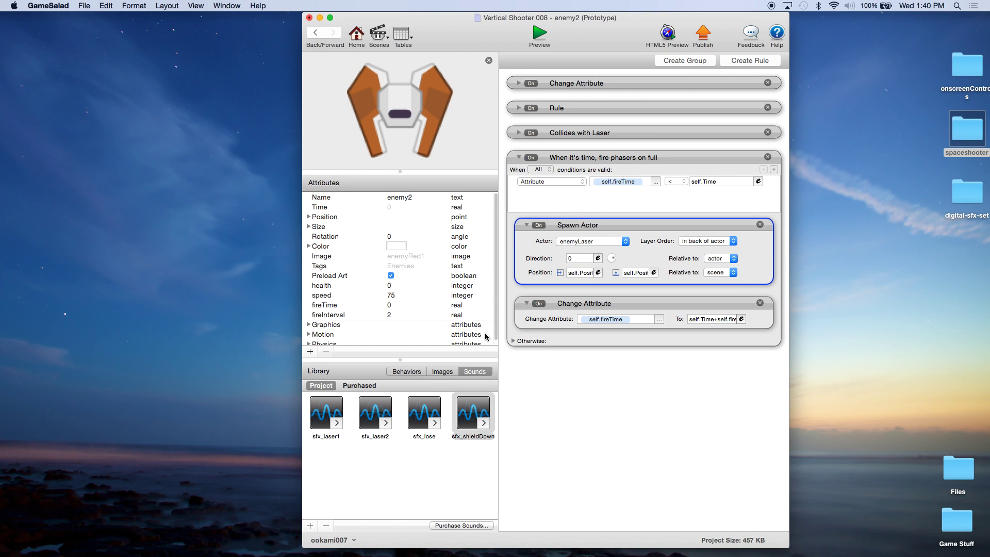
left_click_drag(329, 412, 555, 232)
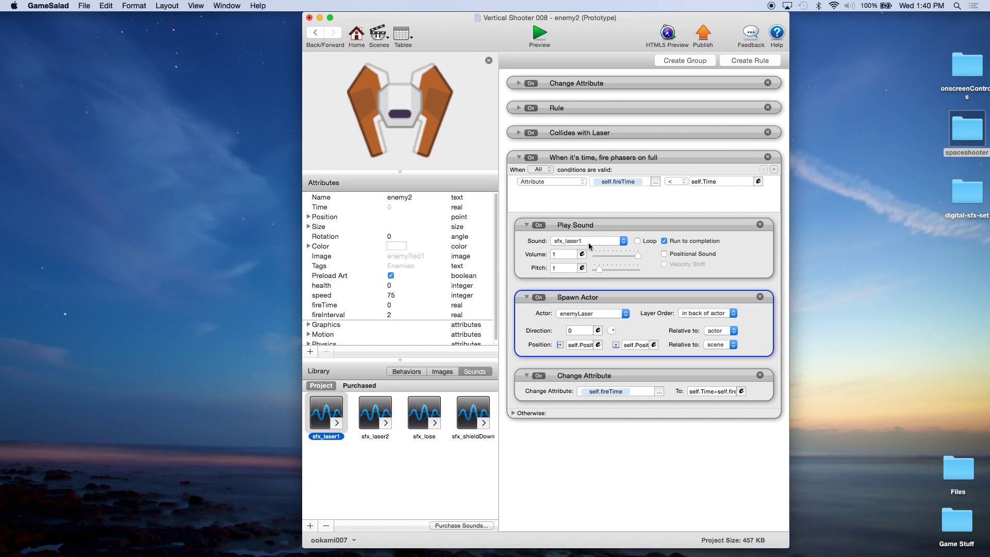
left_click(665, 254)
left_click(681, 228)
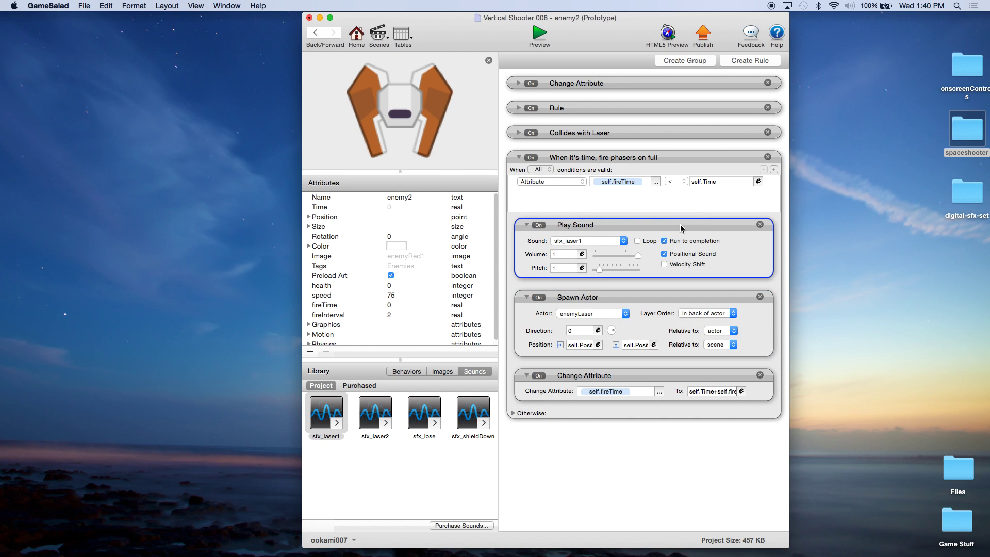
- Wrap the sfx_laser1 sound in a rule requiring game.soundOn is true, and save the project
left_click(766, 60)
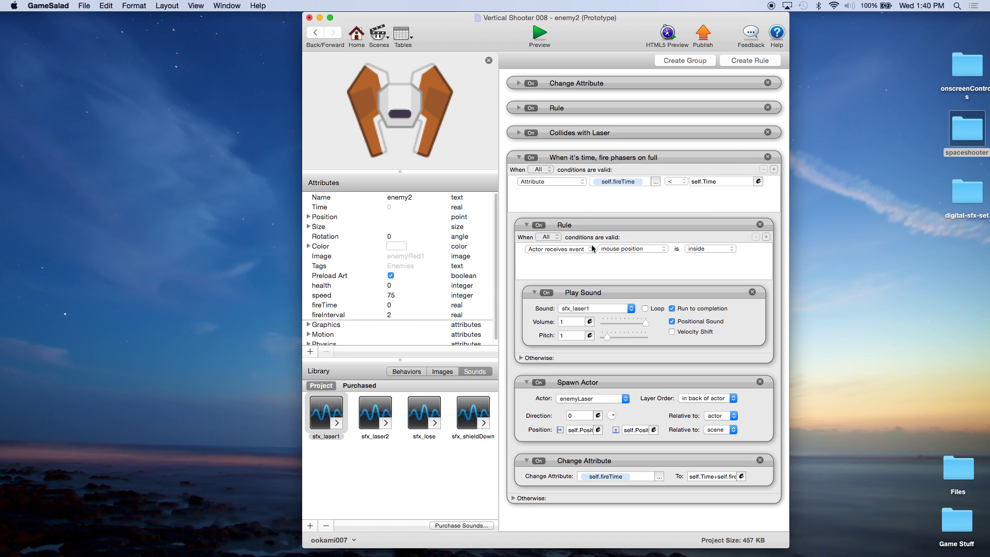
left_click(580, 250)
left_click(541, 257)
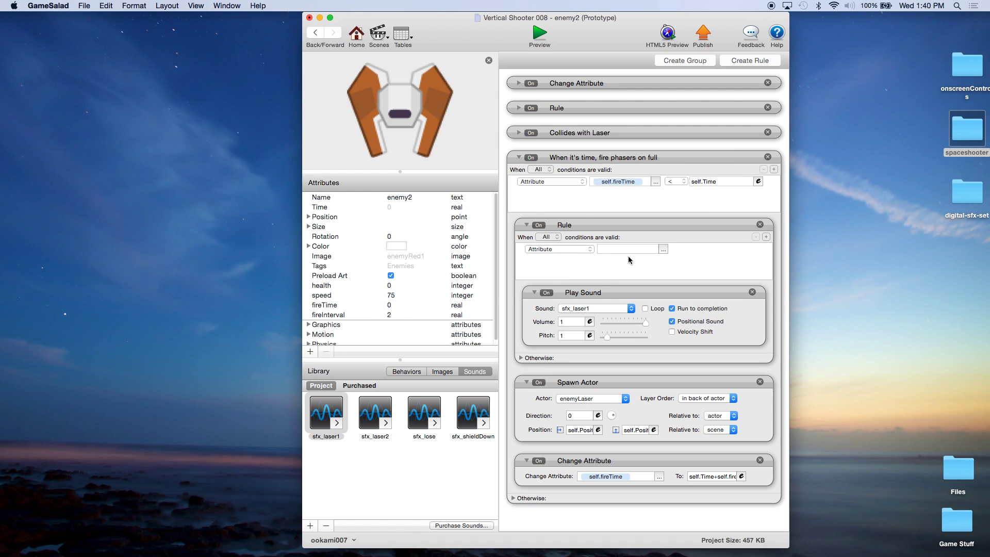
left_click(664, 250)
left_click(671, 277)
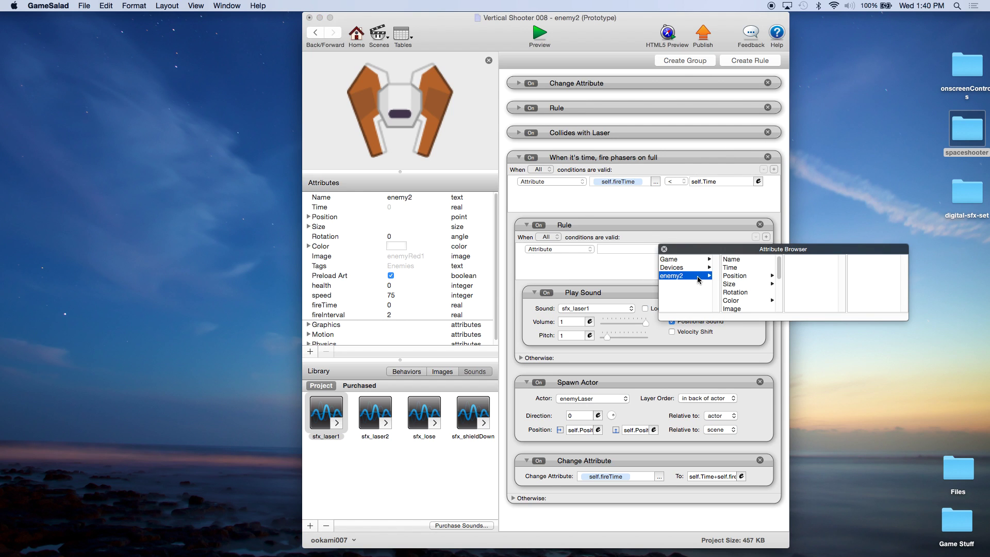
left_click(673, 259)
scroll(748, 294, "down", 5)
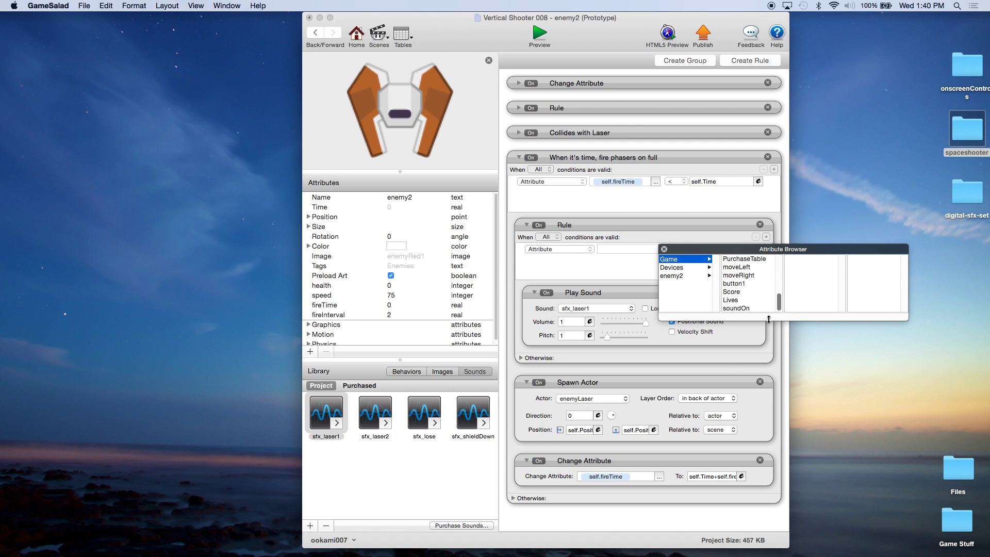
double_click(737, 307)
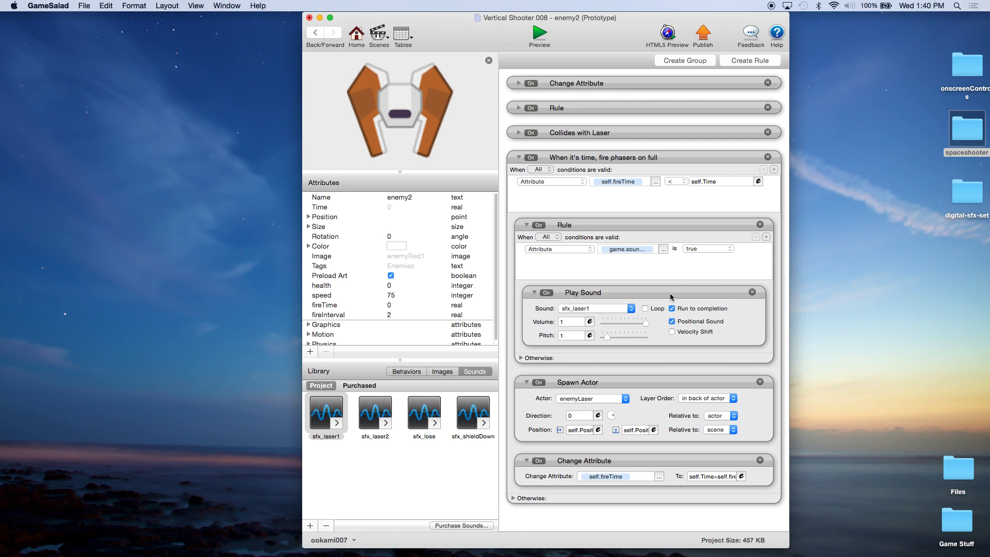
left_click(86, 10)
left_click(93, 66)
- Preview the game, start it, fire lasers a few times, then close the preview
left_click(542, 36)
left_click(539, 174)
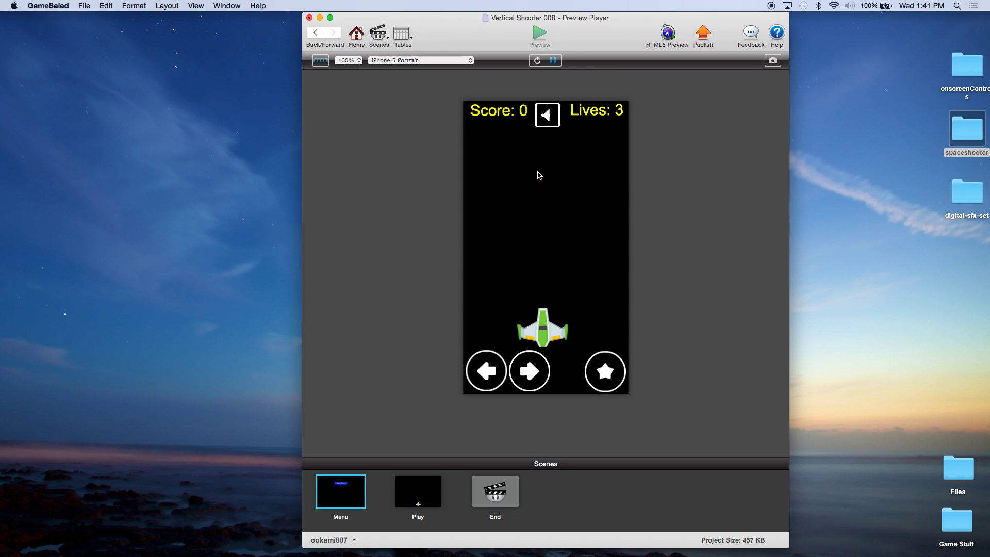
left_click(602, 373)
left_click(603, 373)
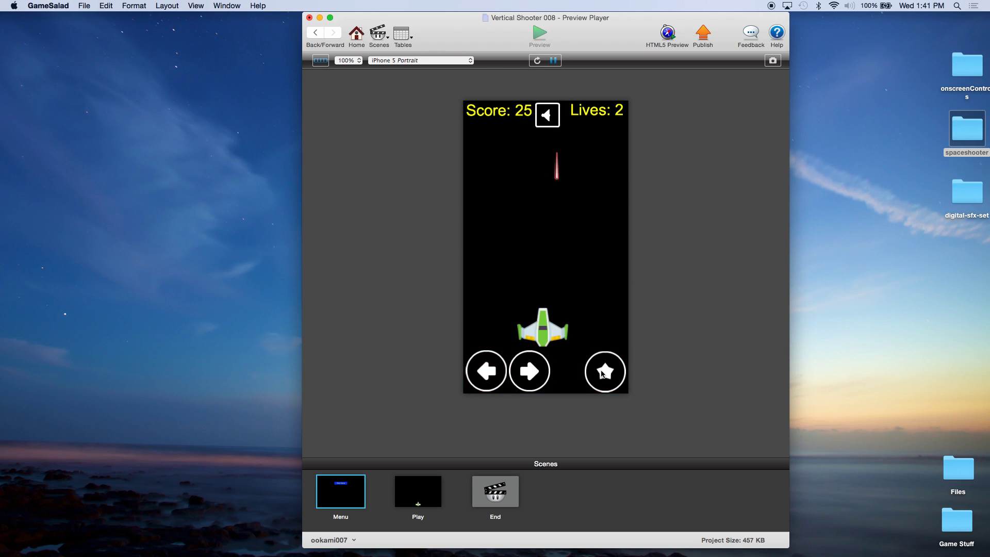
left_click(603, 373)
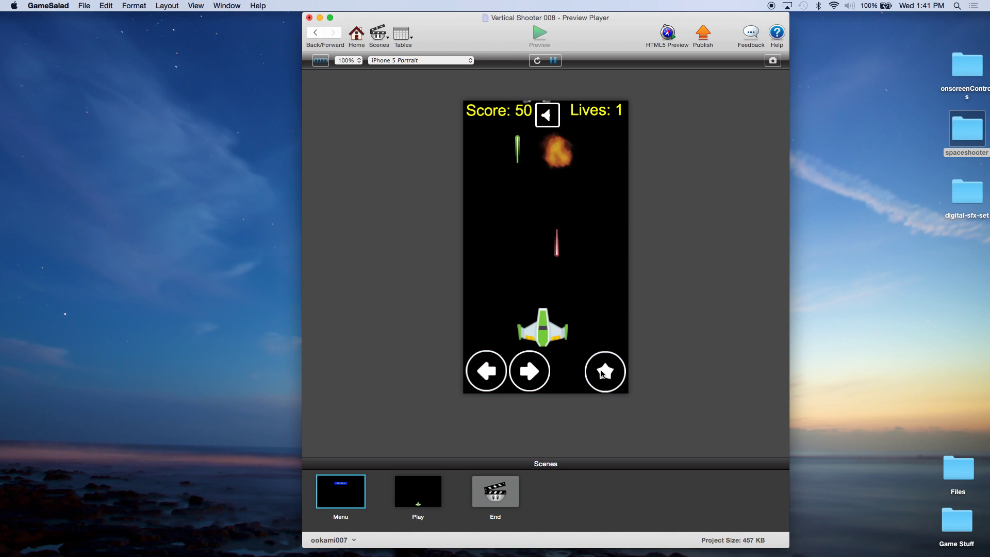
left_click(603, 373)
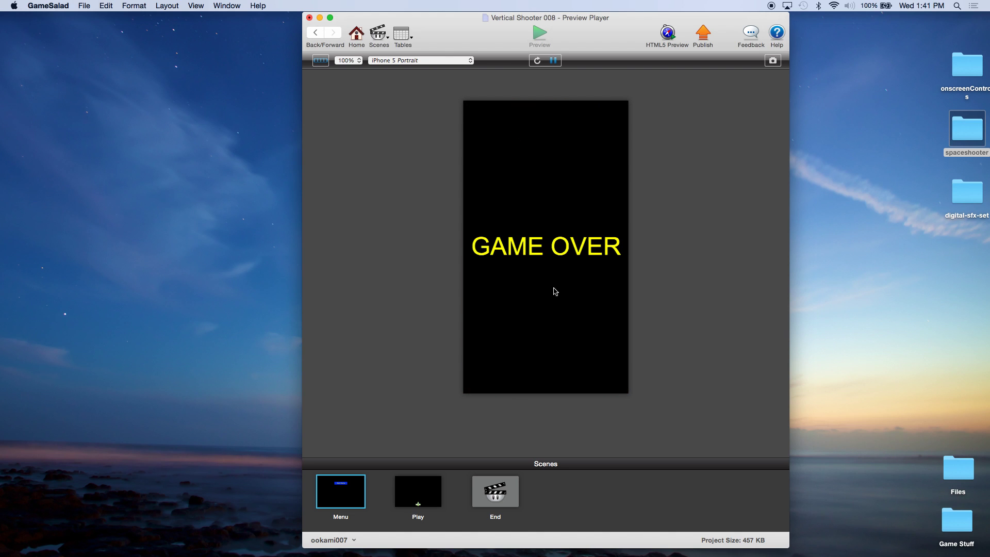
left_click(357, 36)
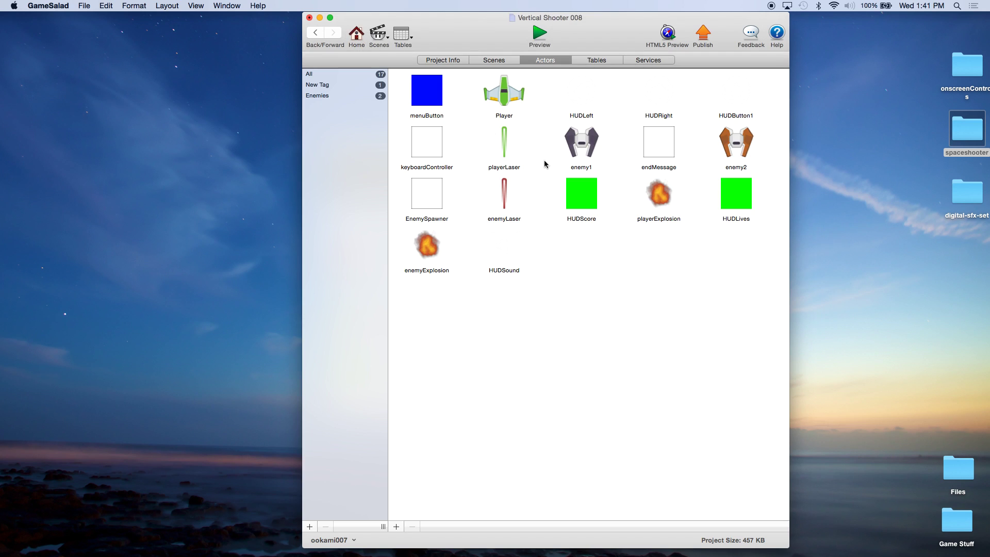
- Preview again, shoot at enemies until GAME OVER, then return to the Actors list
left_click(536, 39)
left_click(551, 167)
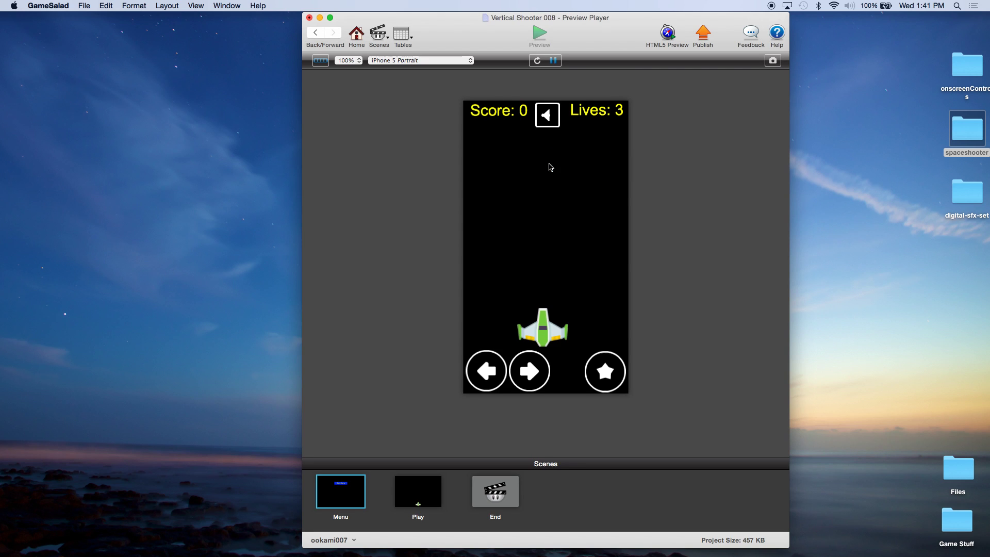
left_click(601, 378)
left_click(602, 378)
left_click(601, 378)
left_click(602, 378)
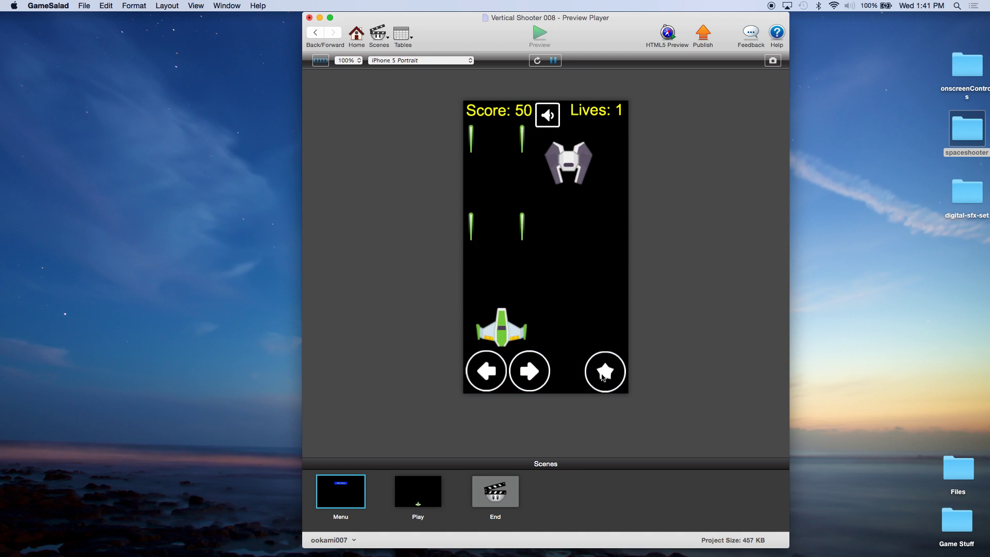
left_click(601, 378)
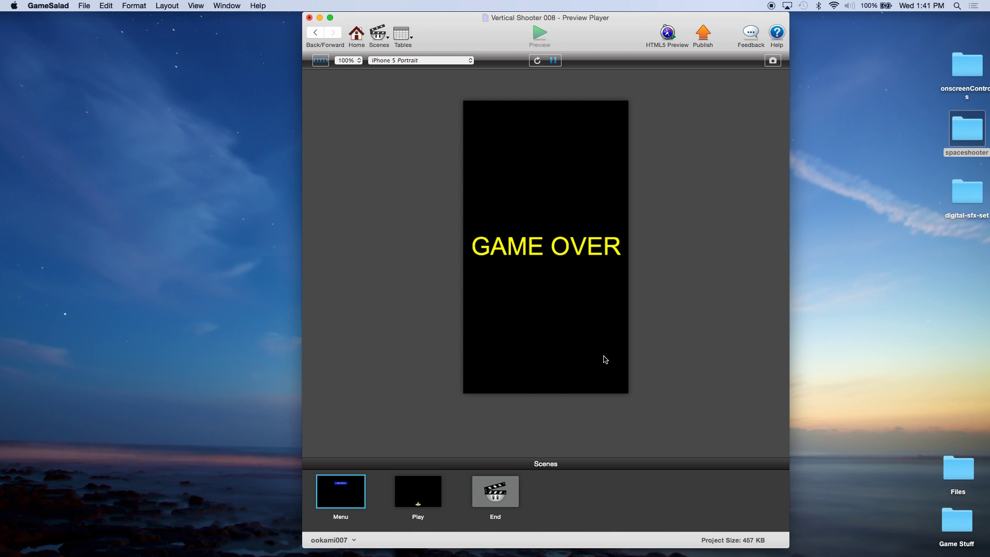
left_click(356, 35)
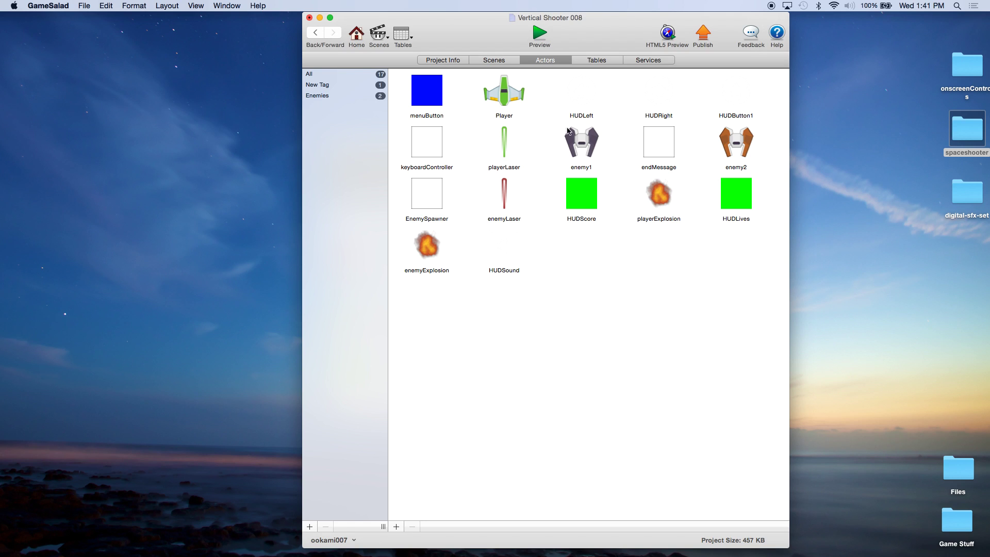
left_click(540, 34)
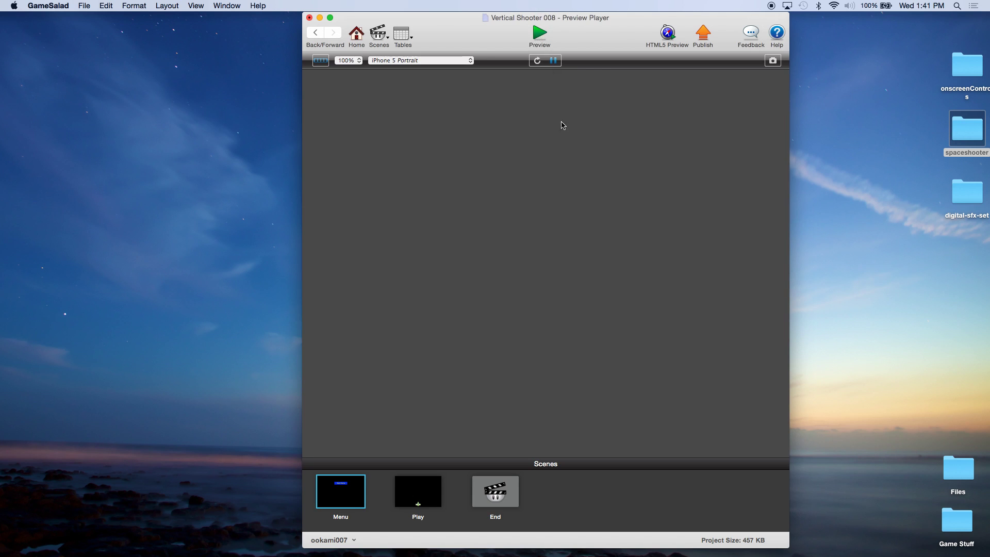
left_click(522, 160)
left_click(612, 374)
left_click(609, 372)
key("Left")
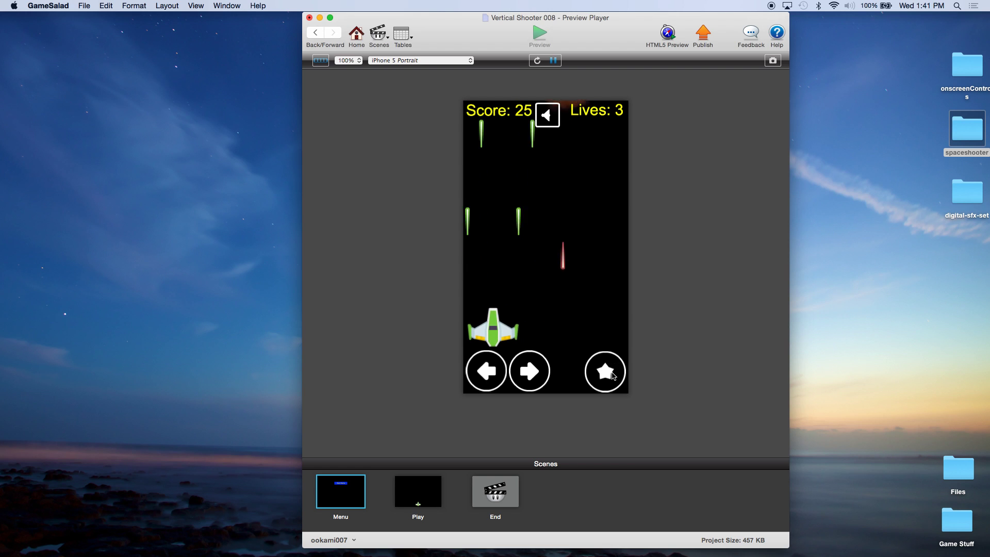
left_click(547, 114)
key("Right")
left_click(603, 368)
left_click(604, 367)
key("Left")
left_click(604, 367)
key("Right")
left_click(604, 367)
left_click(605, 367)
key("Left")
left_click(604, 367)
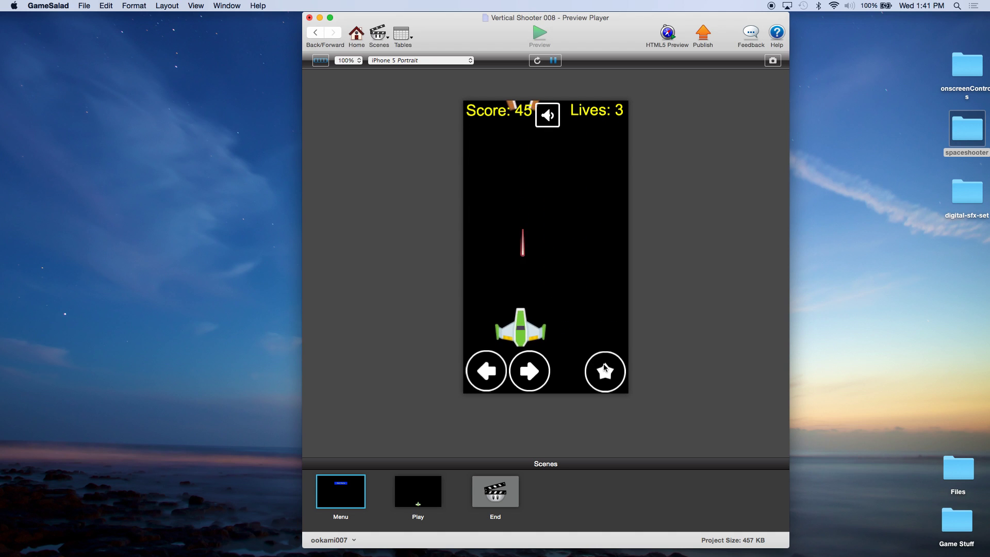
key("Right")
left_click(605, 367)
key("Left")
left_click(605, 367)
key("Right")
key("Left")
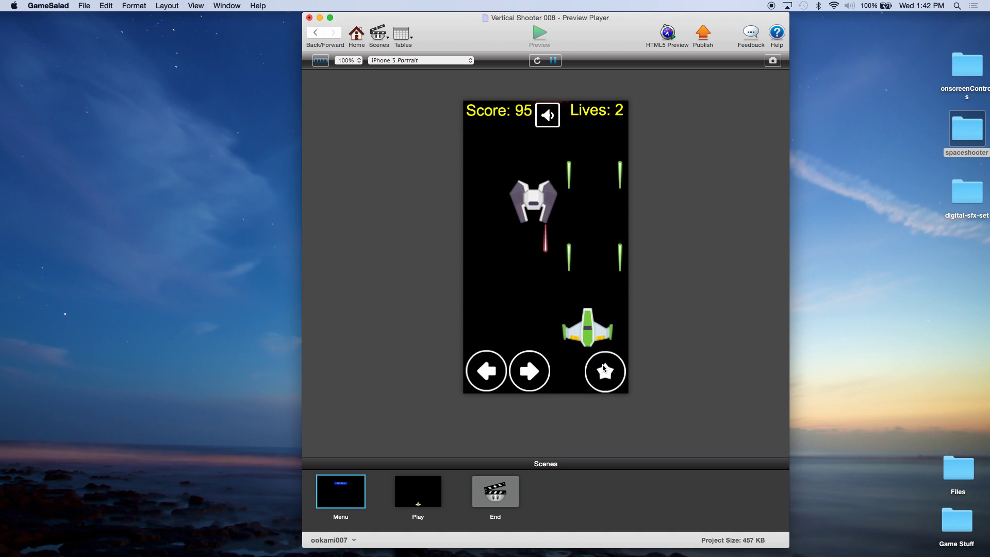
left_click(605, 367)
key("Left")
left_click(604, 367)
key("Right")
left_click(604, 367)
key("Left")
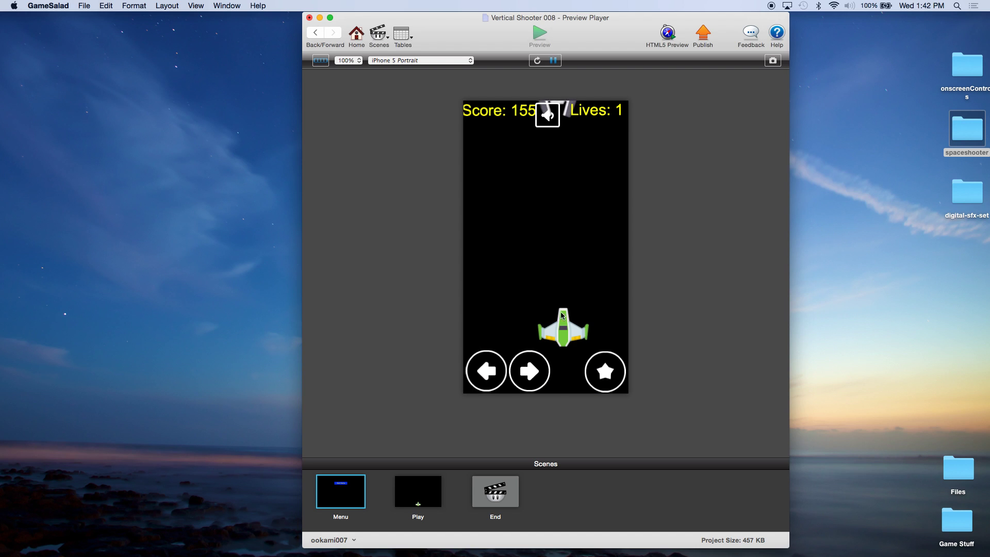
left_click(609, 369)
left_click(609, 369)
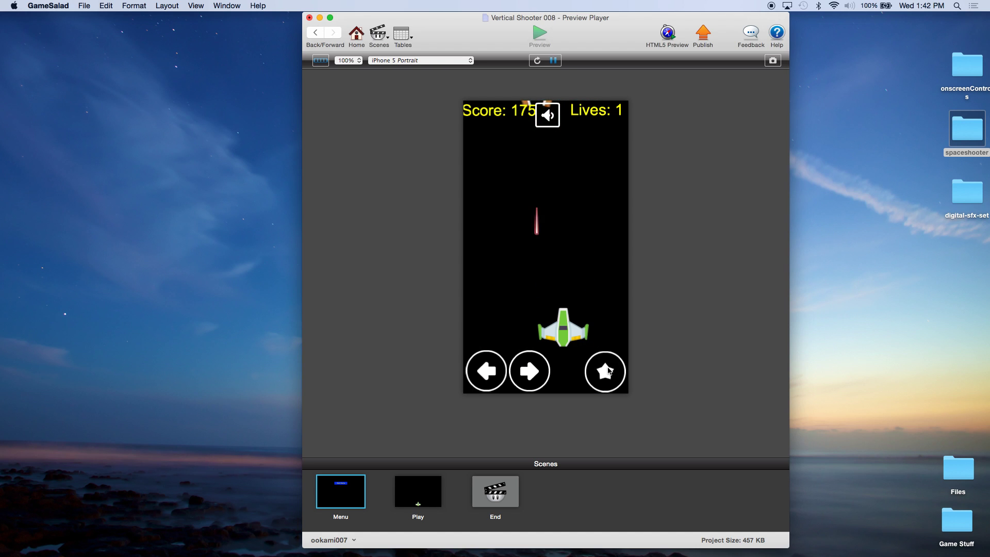
left_click(357, 36)
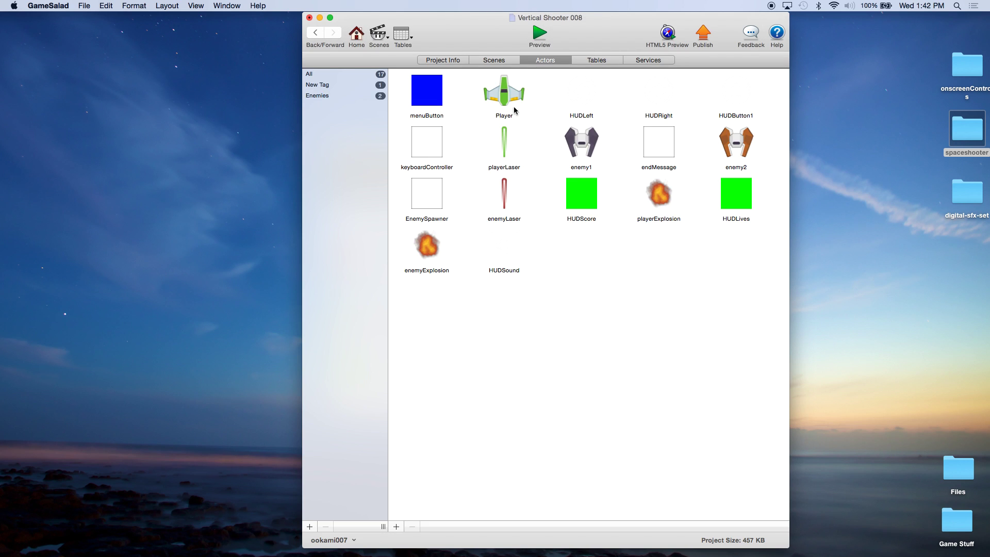
- Open the Player actor and check Explode's nested sfx_lose Play Sound, then collapse both rules
double_click(504, 93)
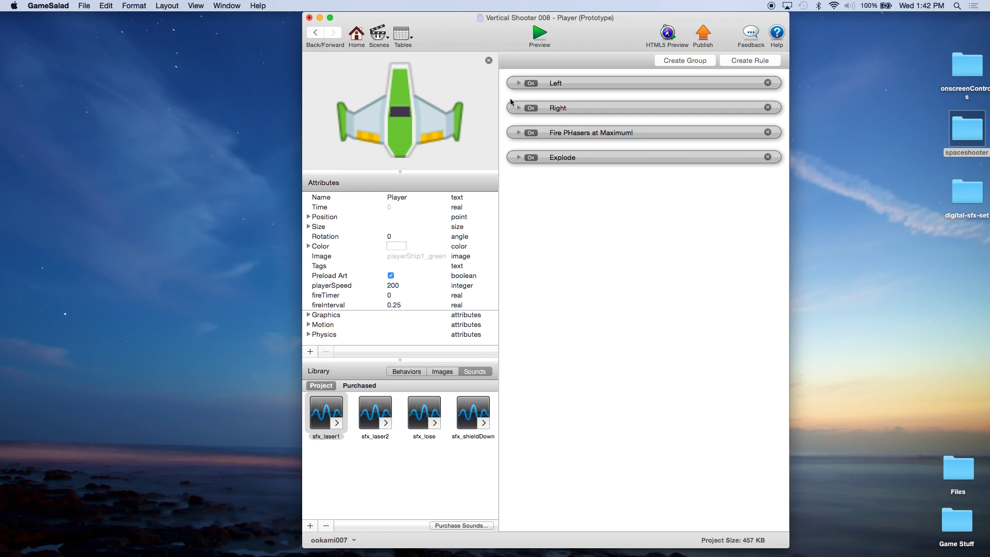
left_click(519, 157)
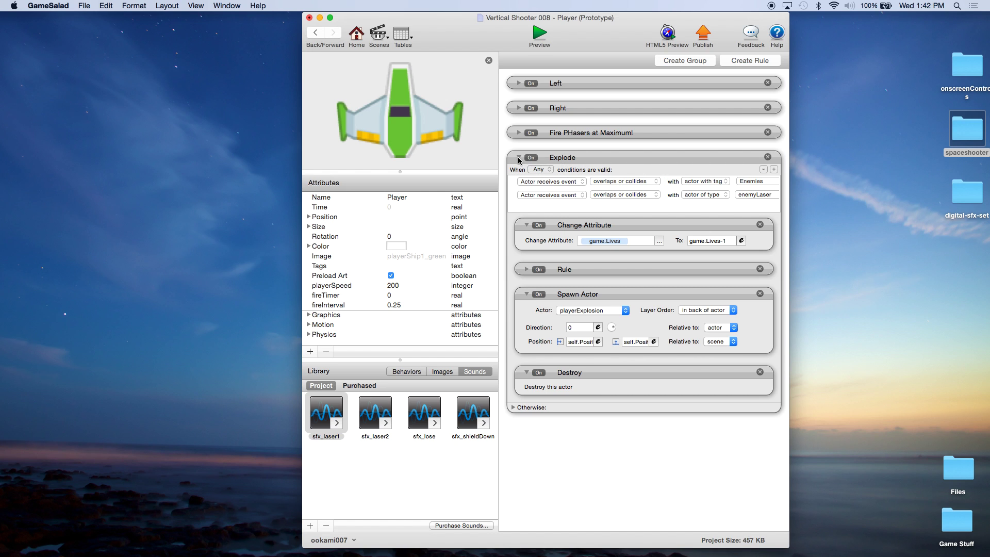
left_click(526, 270)
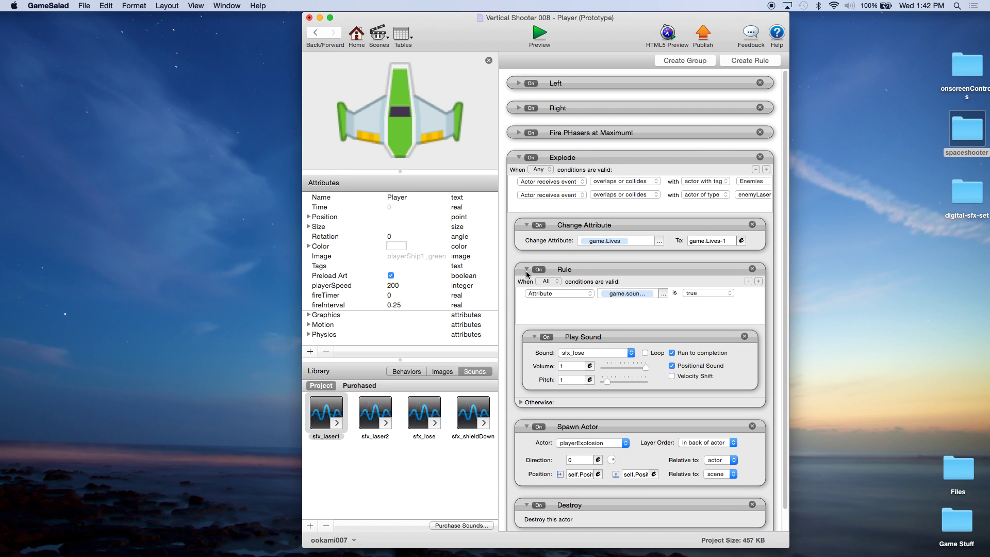
left_click(526, 270)
left_click(519, 157)
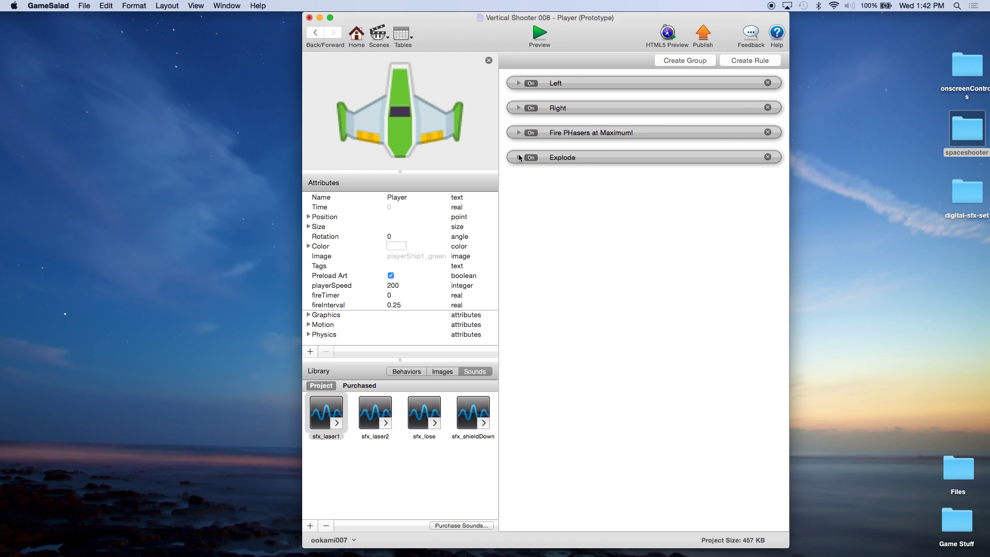
left_click(83, 6)
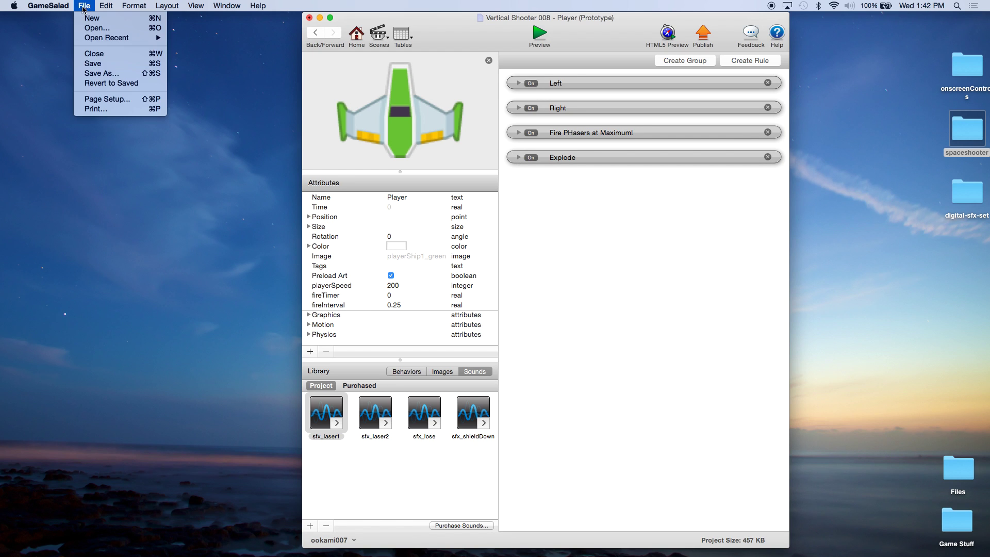
- Save the project and add a new actor named background
left_click(94, 65)
left_click(358, 37)
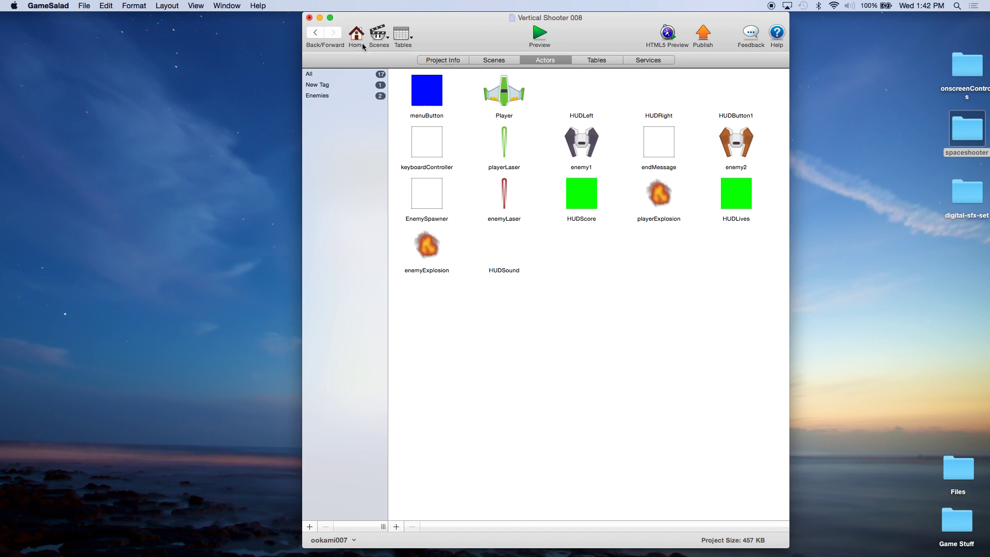
left_click(396, 526)
left_click(585, 270)
type("background")
key("Return")
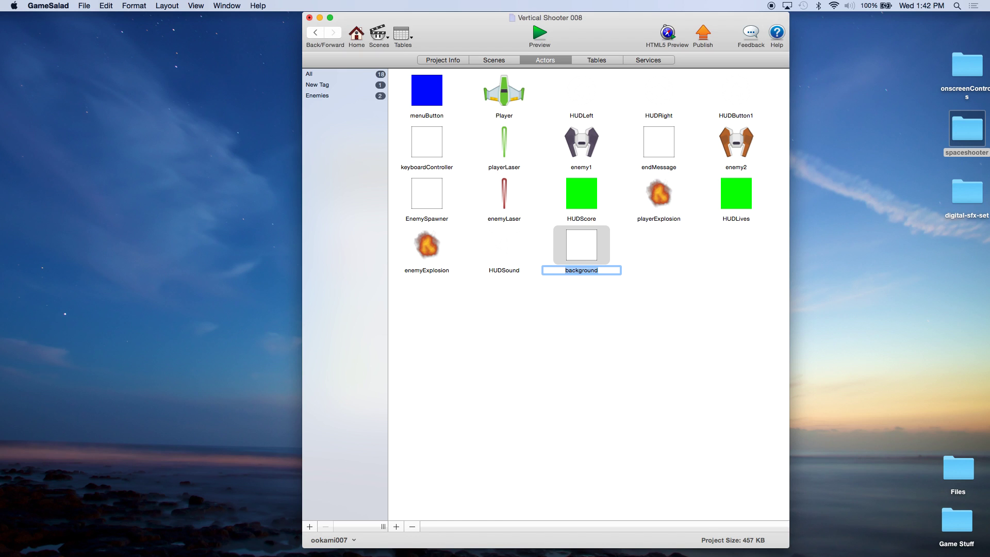
- Set the background actor's size to 256 wide by 256 high
double_click(596, 247)
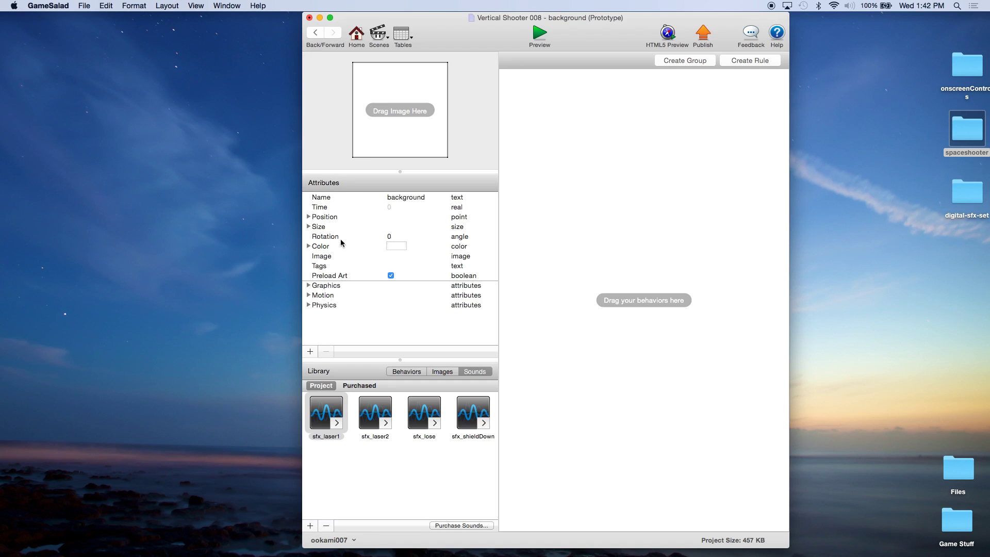
left_click(309, 226)
double_click(401, 236)
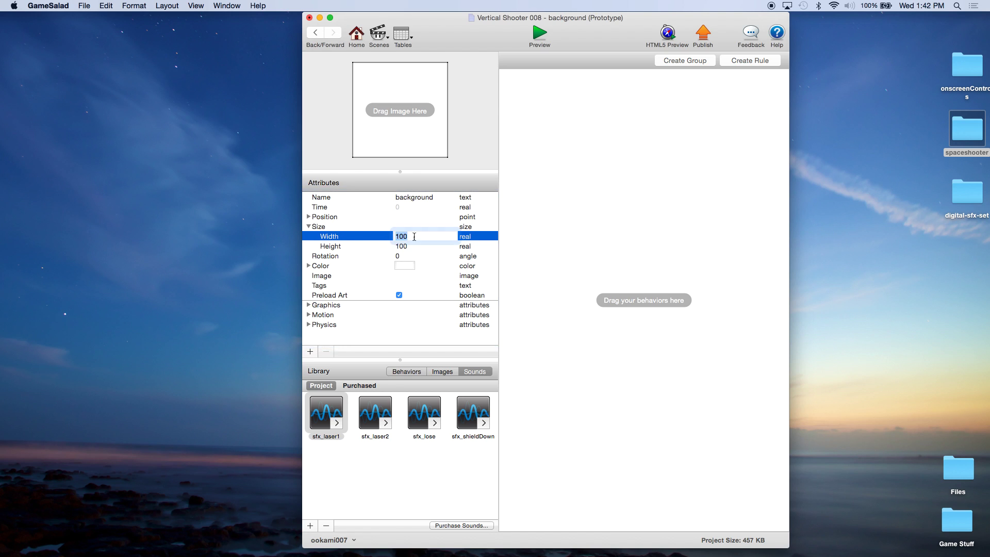
type("256")
left_click(408, 246)
left_click(404, 246)
type("25")
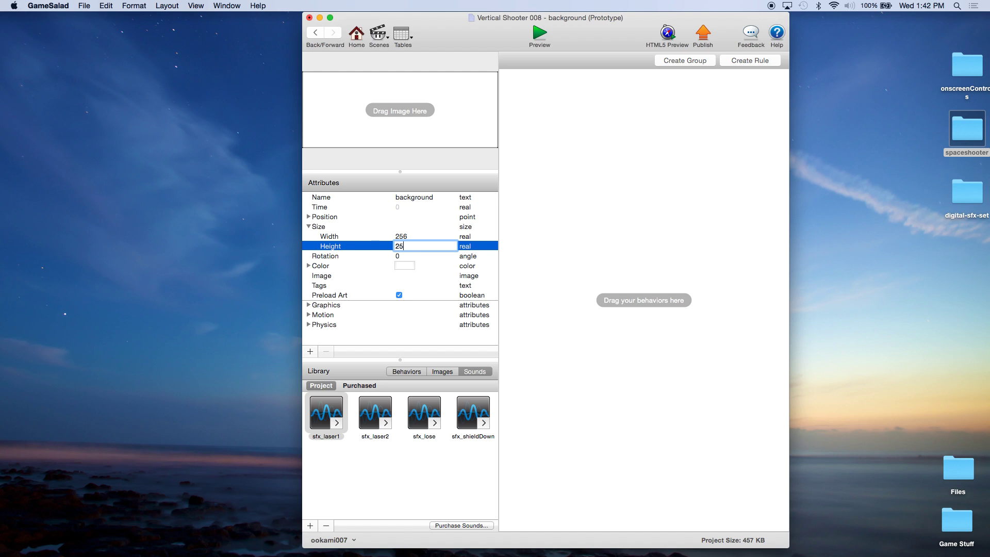
type("6")
left_click(406, 239)
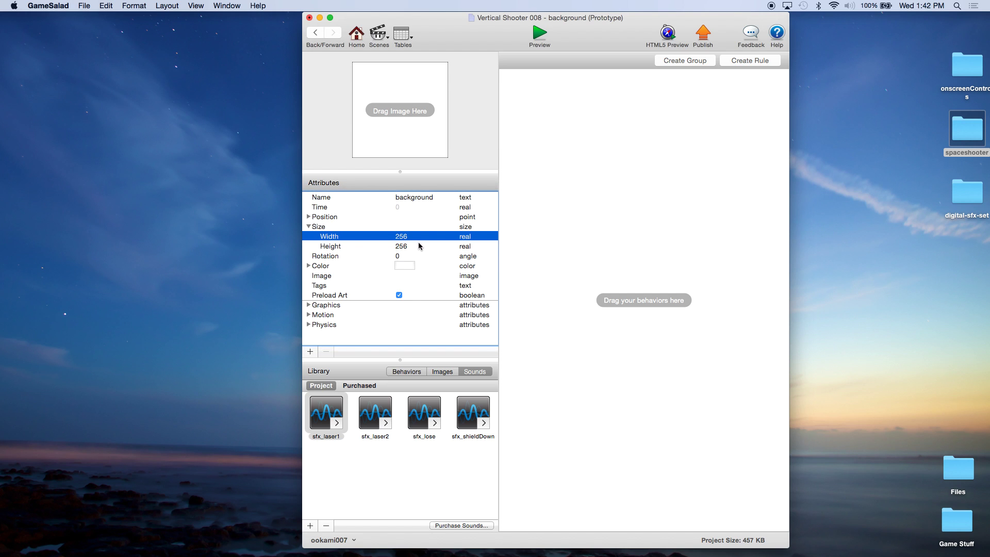
- Use darkPurple.png from the spaceshooter Backgrounds folder as the background actor's image, then close Finder
double_click(969, 138)
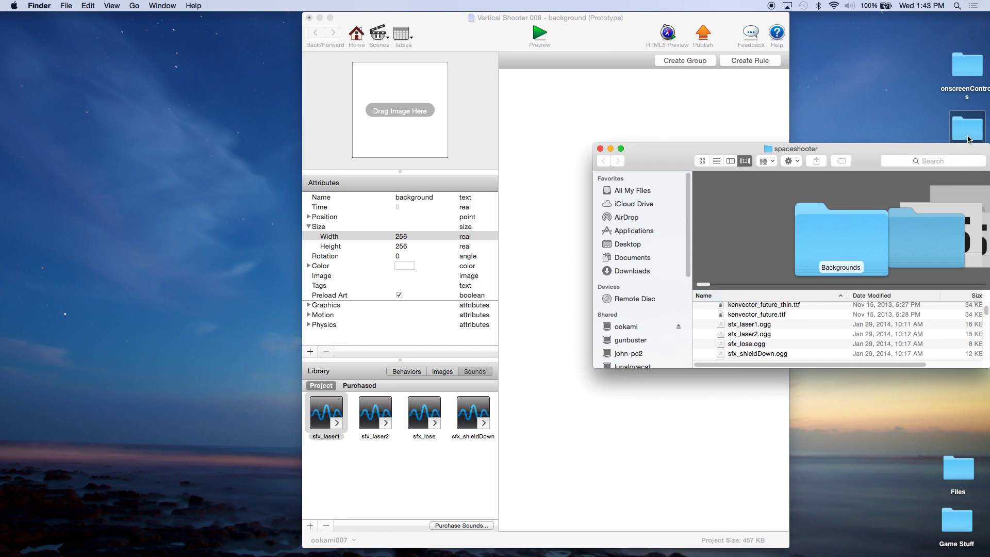
scroll(755, 325, "up", 2)
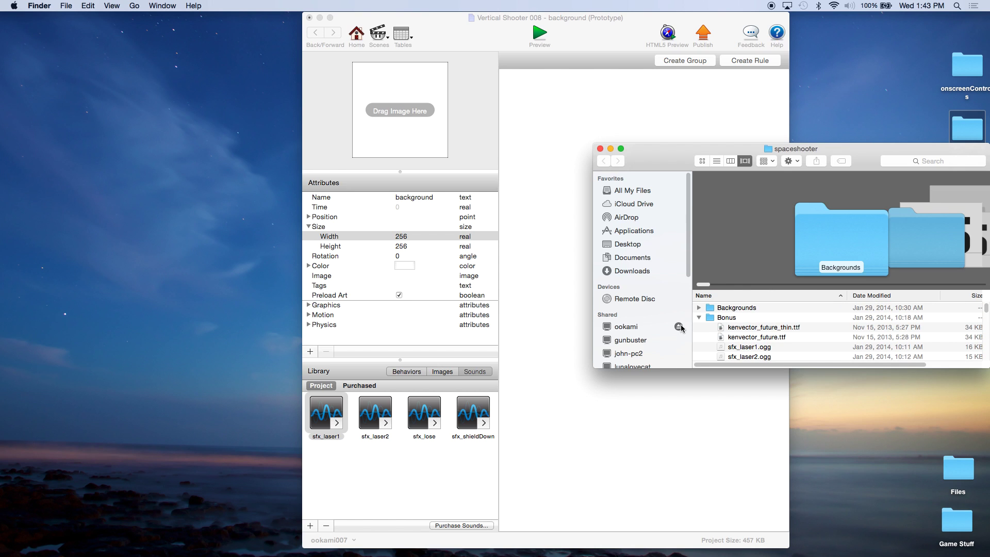
left_click(699, 319)
left_click(700, 308)
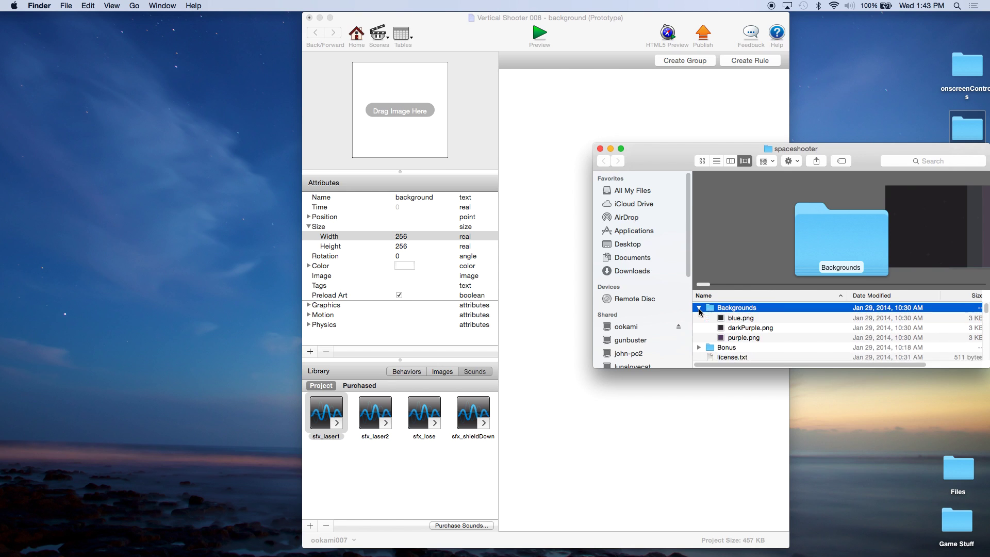
left_click(749, 338)
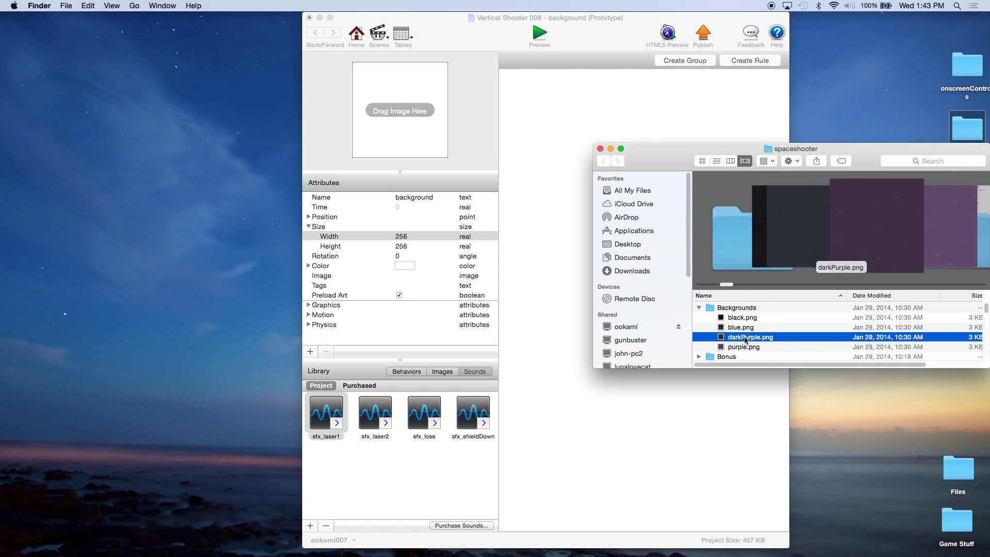
left_click_drag(750, 339, 426, 129)
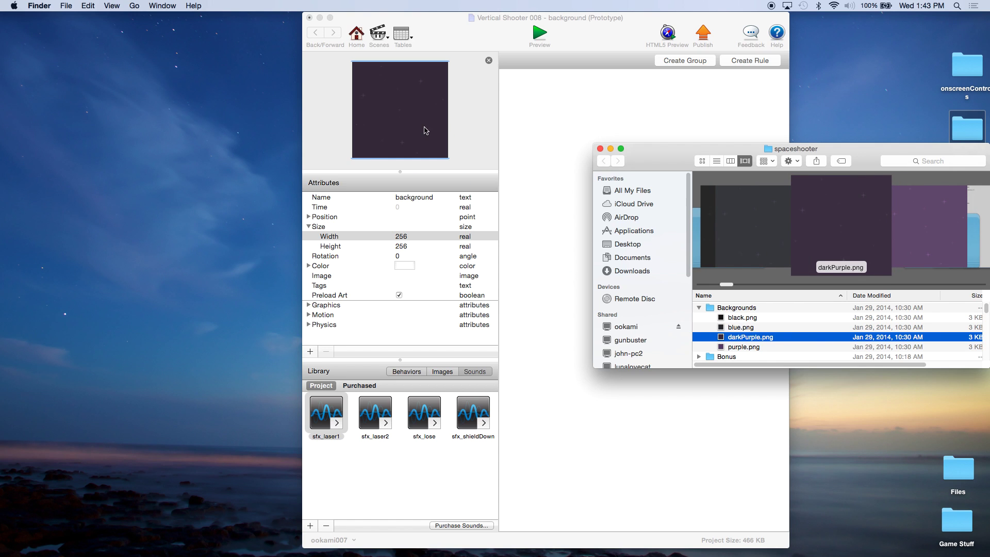
left_click(600, 148)
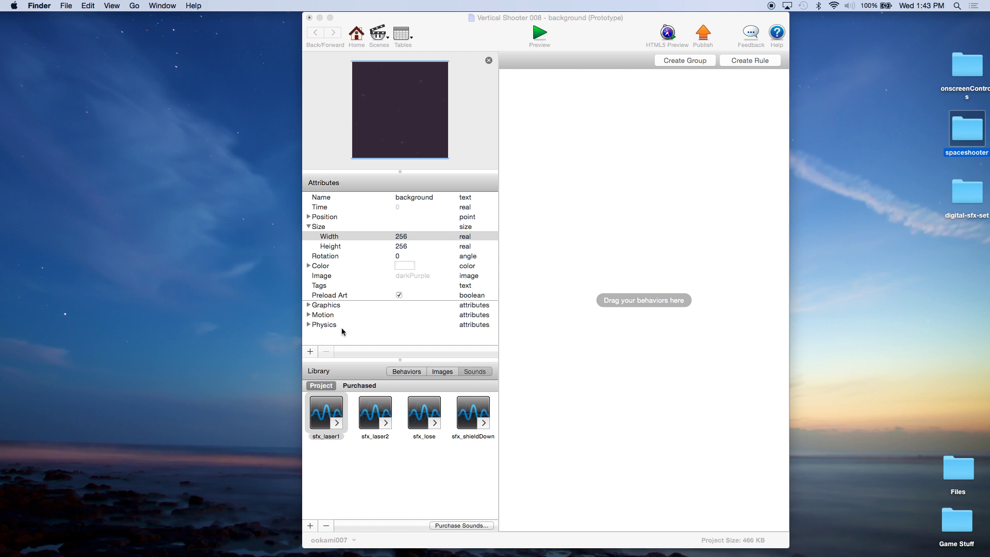
- Set the background actor's horizontal and vertical image wrap to Tile
left_click(308, 305)
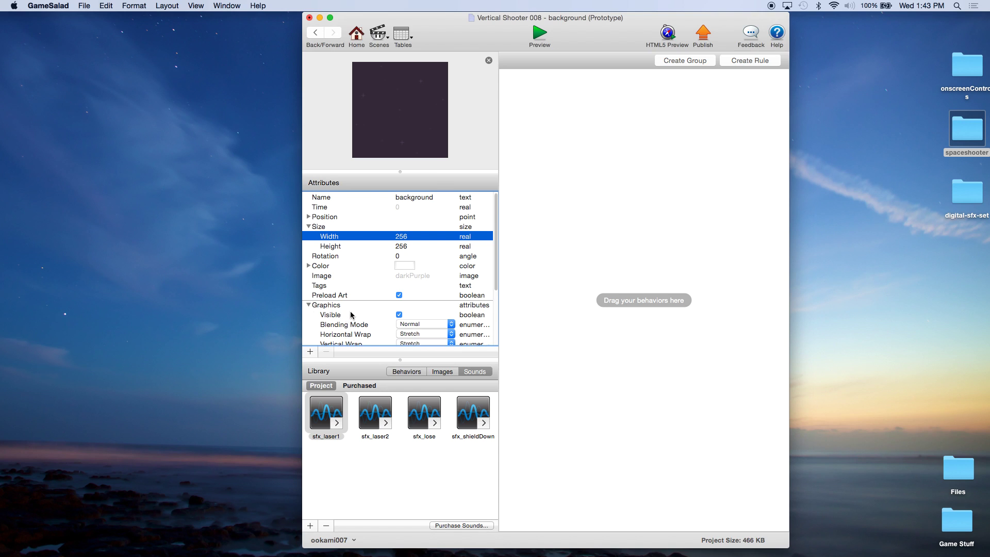
scroll(340, 307, "down", 2)
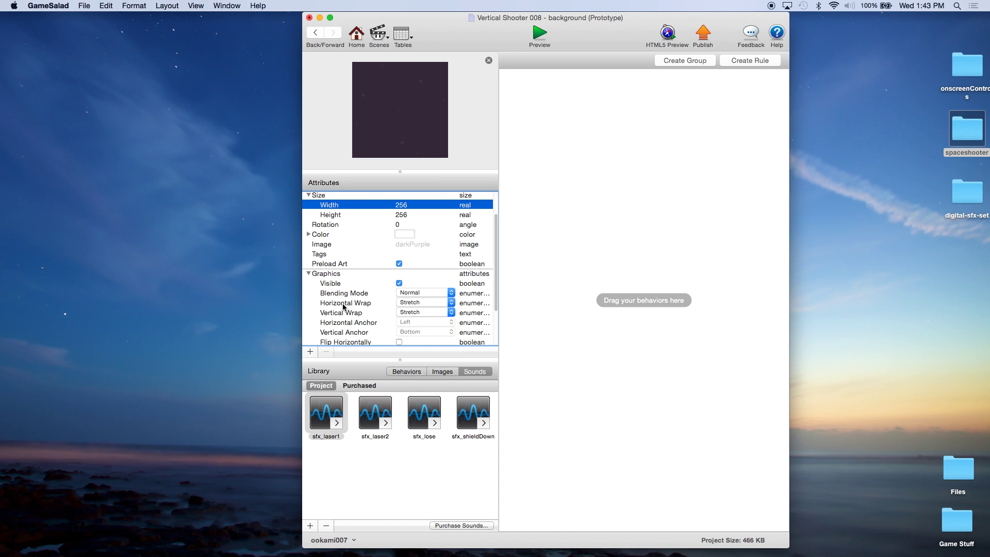
left_click(424, 304)
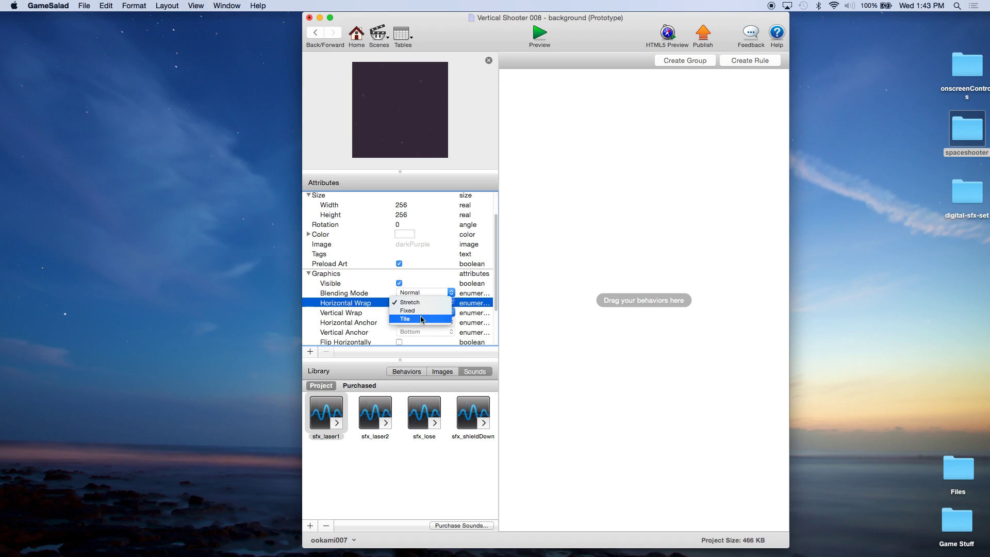
left_click(421, 319)
left_click(415, 312)
left_click(412, 321)
scroll(361, 307, "down", 3)
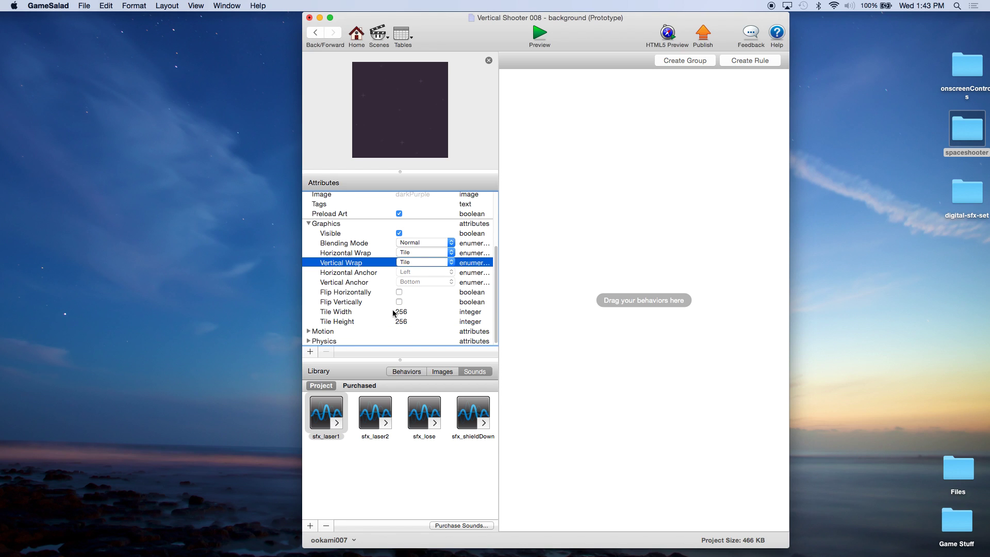
left_click(404, 313)
left_click(406, 321)
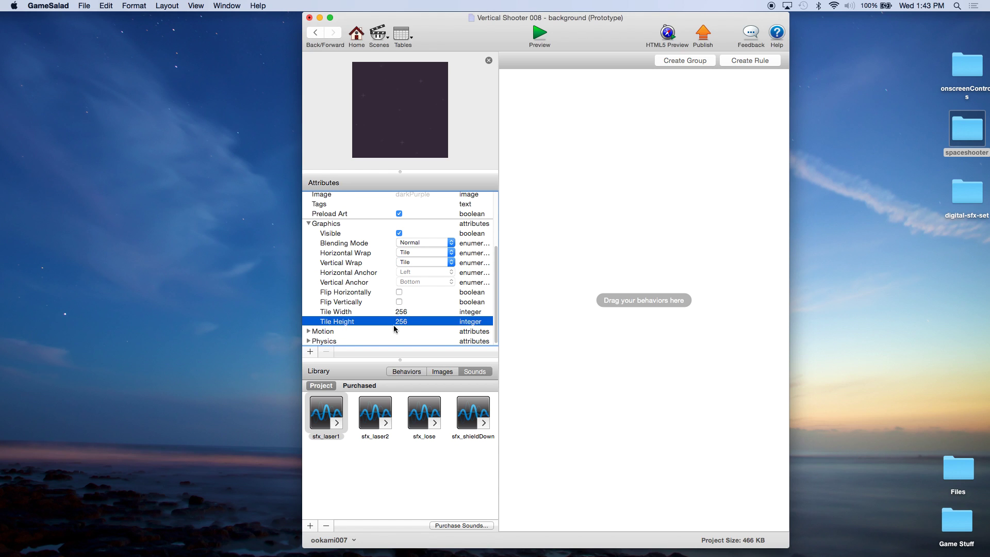
scroll(368, 292, "up", 5)
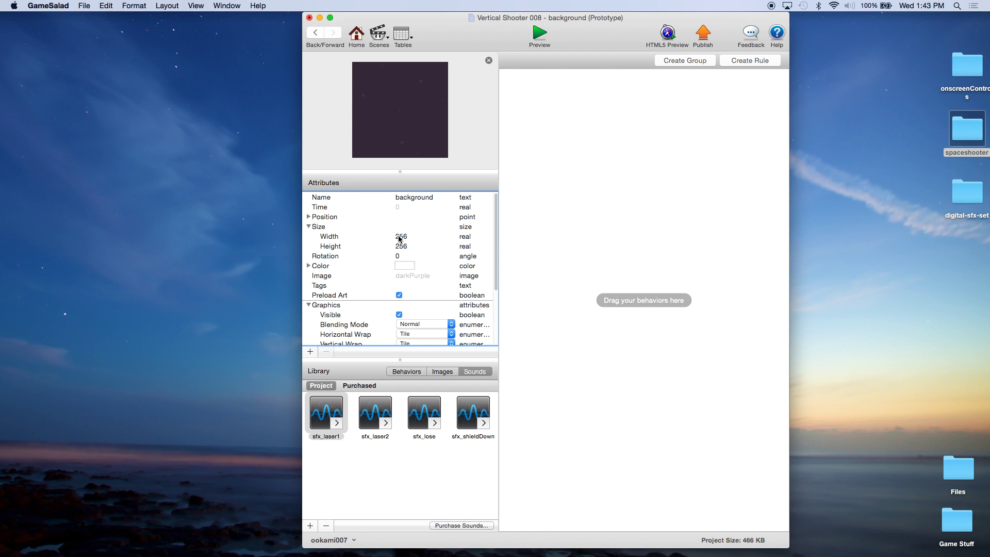
- Resize the background actor to 400 wide by 1200 high
double_click(398, 235)
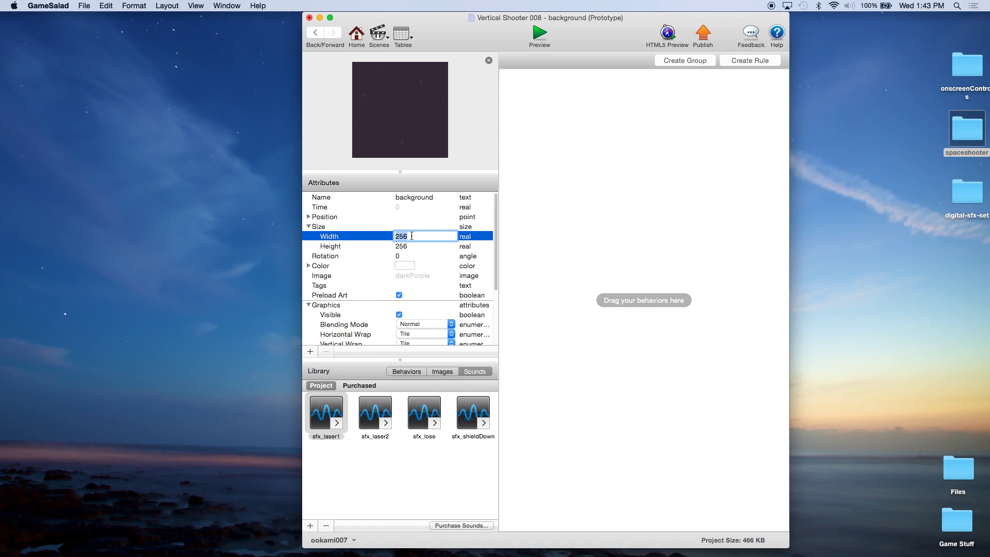
type("400")
left_click(407, 245)
left_click(407, 246)
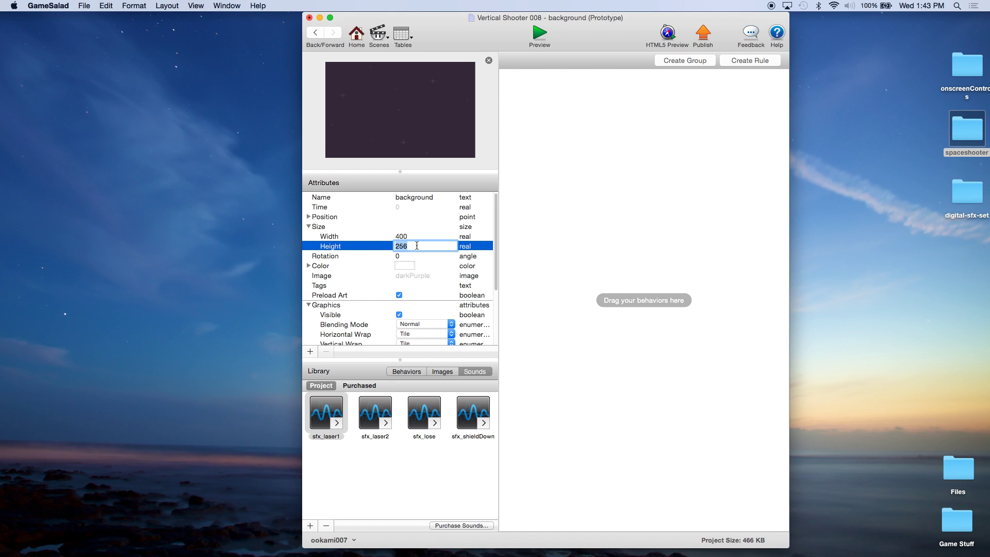
type("1200")
key("Tab")
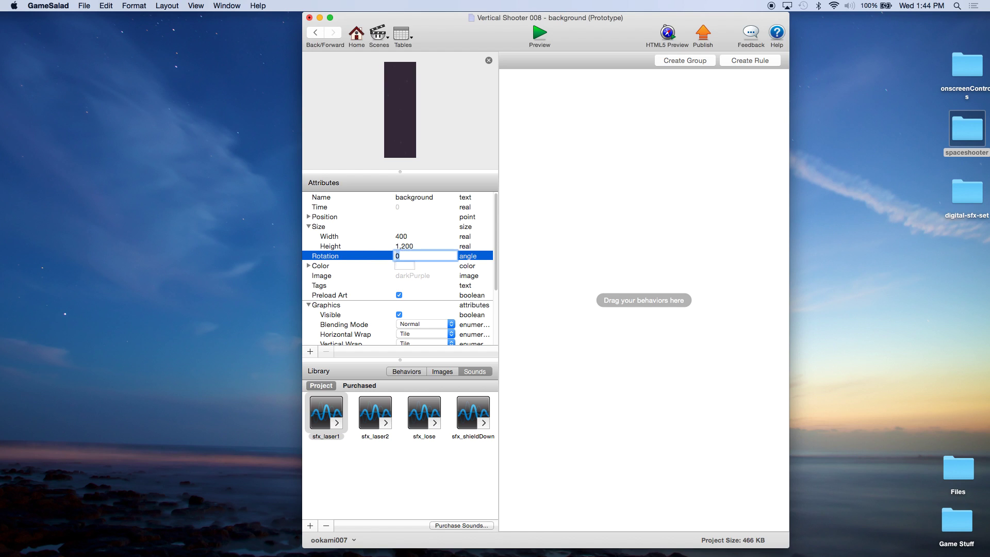
left_click(572, 206)
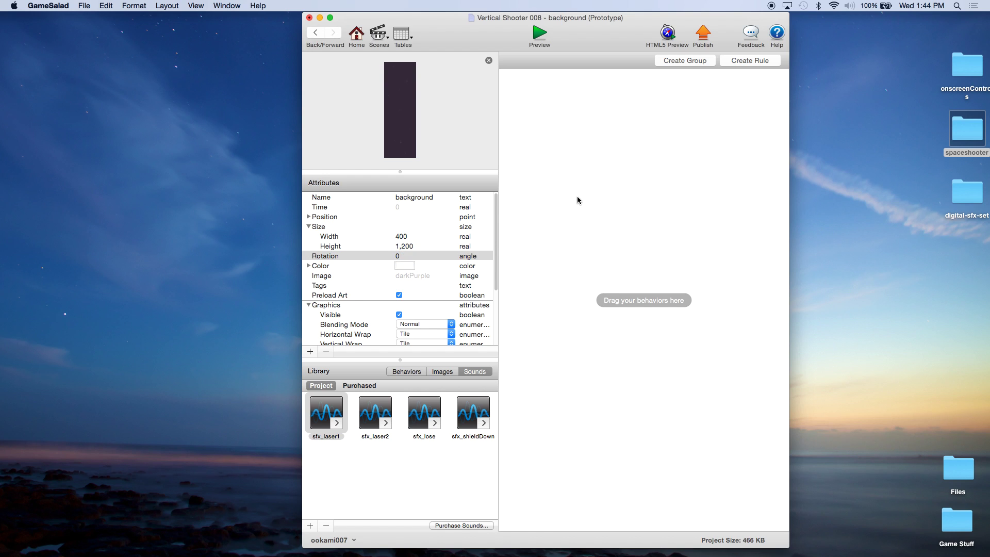
left_click(410, 372)
scroll(370, 442, "down", 5)
scroll(369, 442, "down", 3)
- Add a Move behavior with direction 270, relative to the scene
left_click_drag(330, 438, 612, 201)
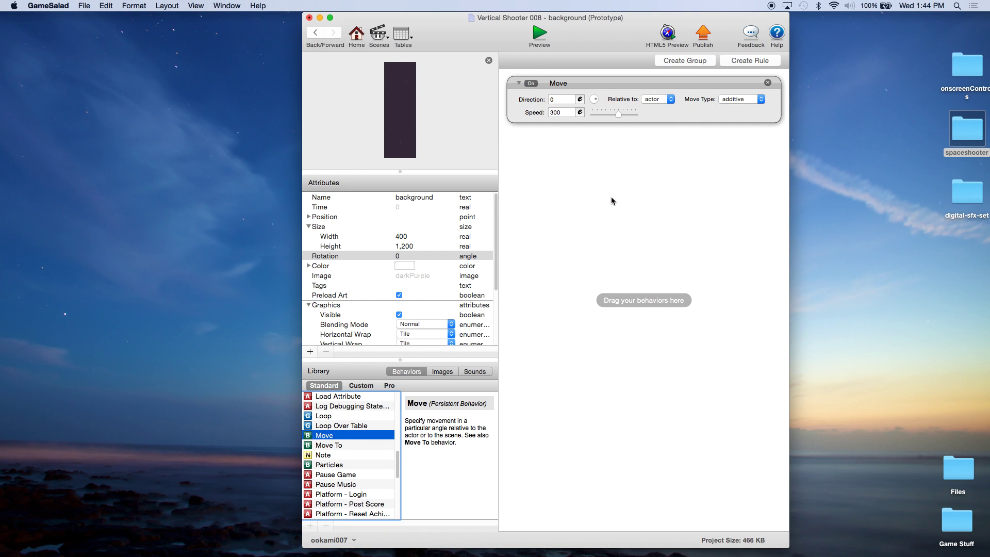
left_click(566, 102)
type("270")
key("Return")
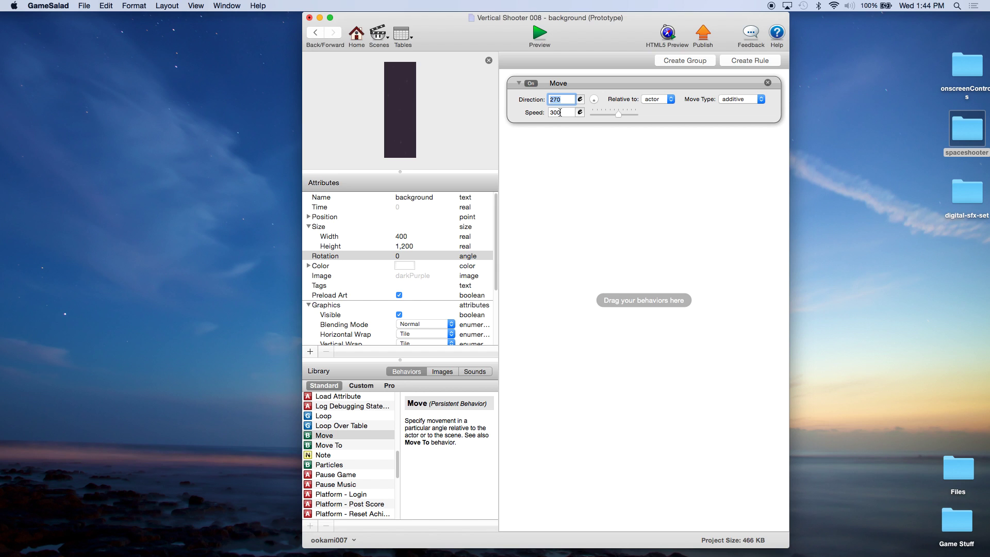
left_click(660, 107)
left_click(572, 149)
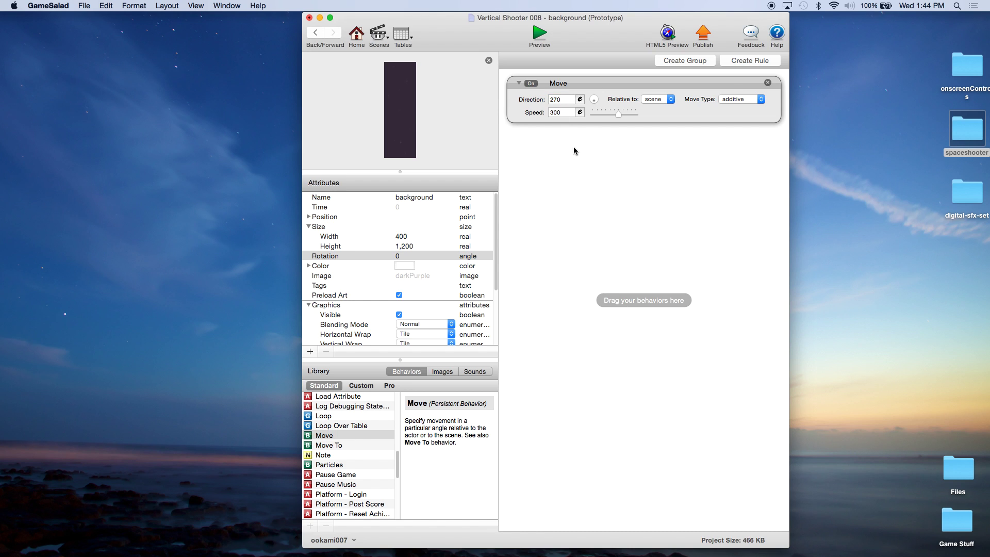
- Create a rule with the condition self.Position.Y ≤ 600
left_click(744, 61)
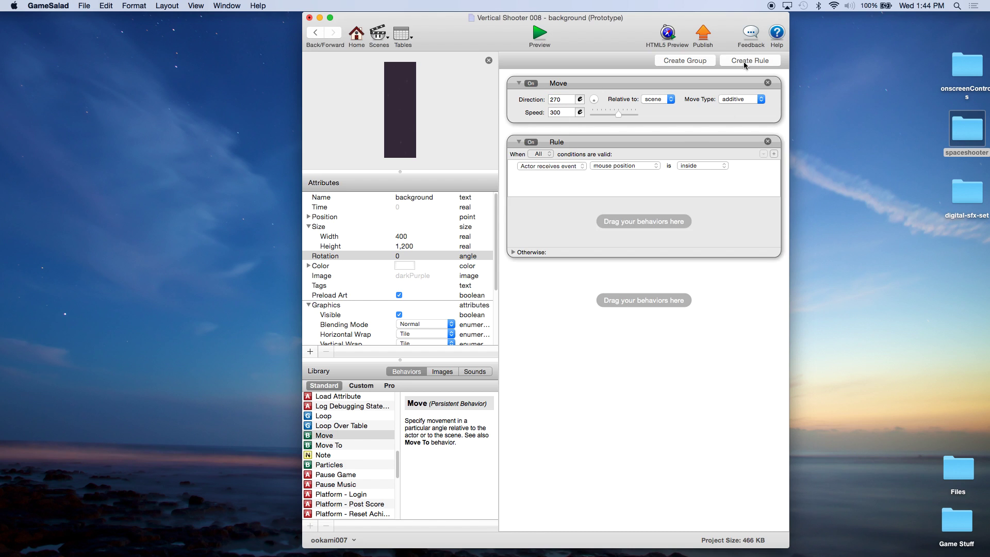
left_click(578, 166)
left_click(578, 174)
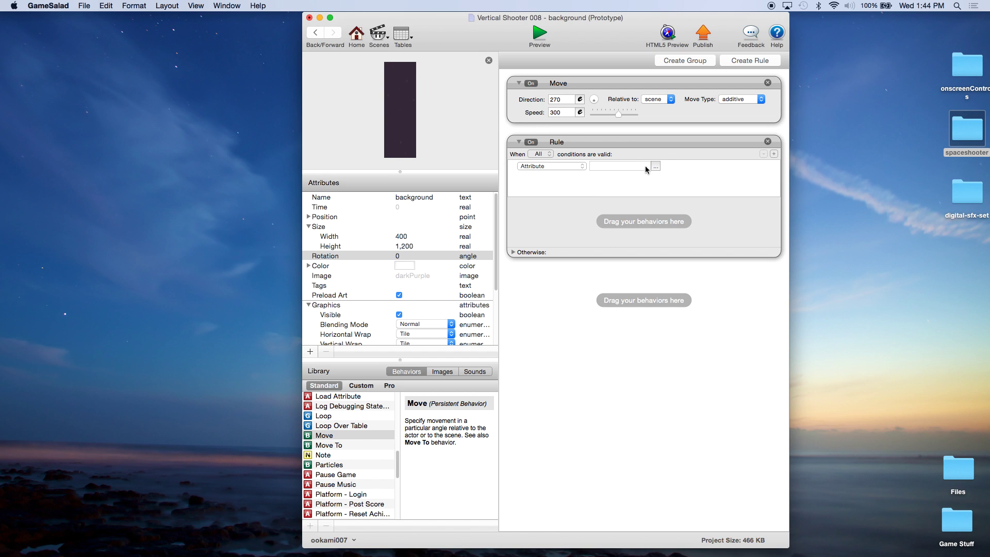
left_click(655, 166)
left_click(666, 192)
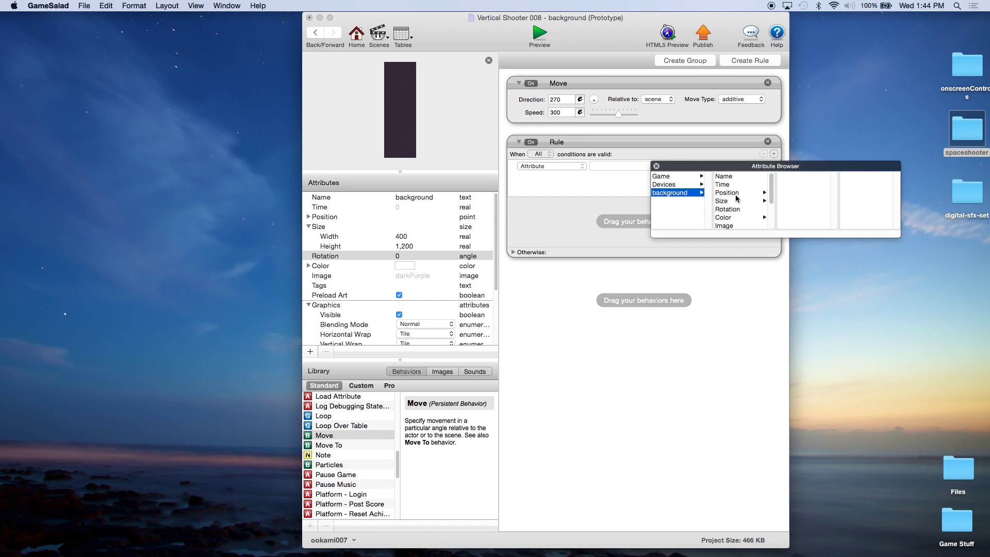
left_click(736, 194)
left_click(781, 185)
left_click(673, 168)
left_click(672, 207)
left_click(697, 167)
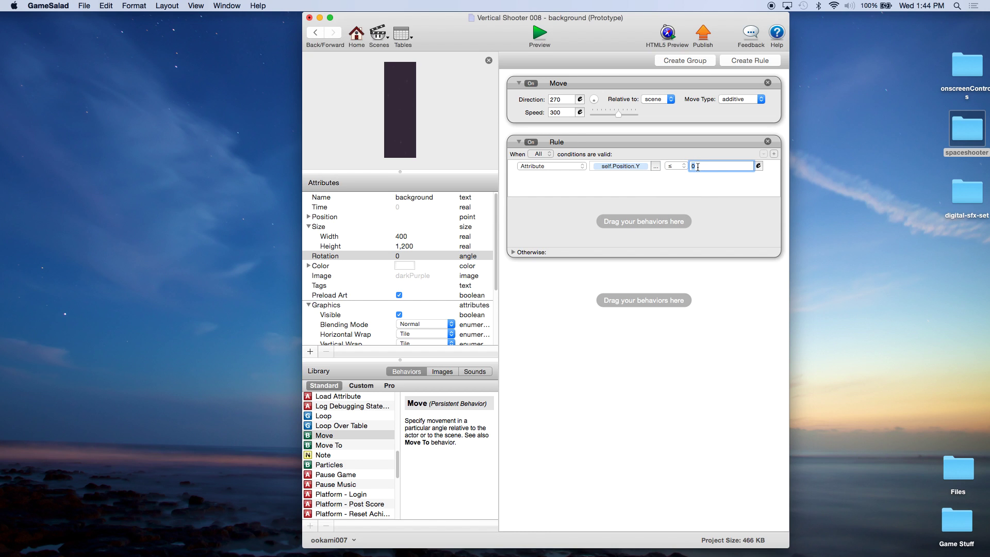
left_click(714, 216)
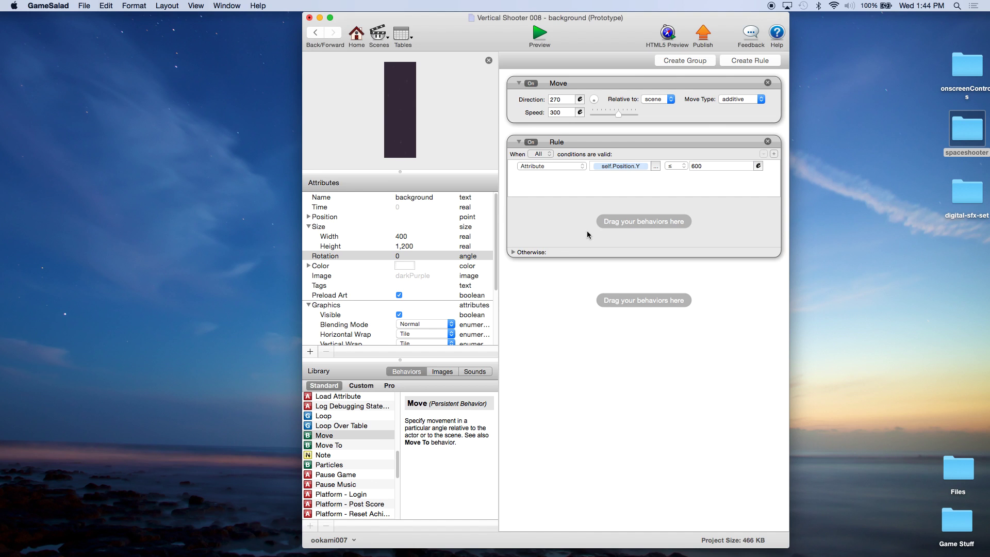
scroll(376, 424, "up", 10)
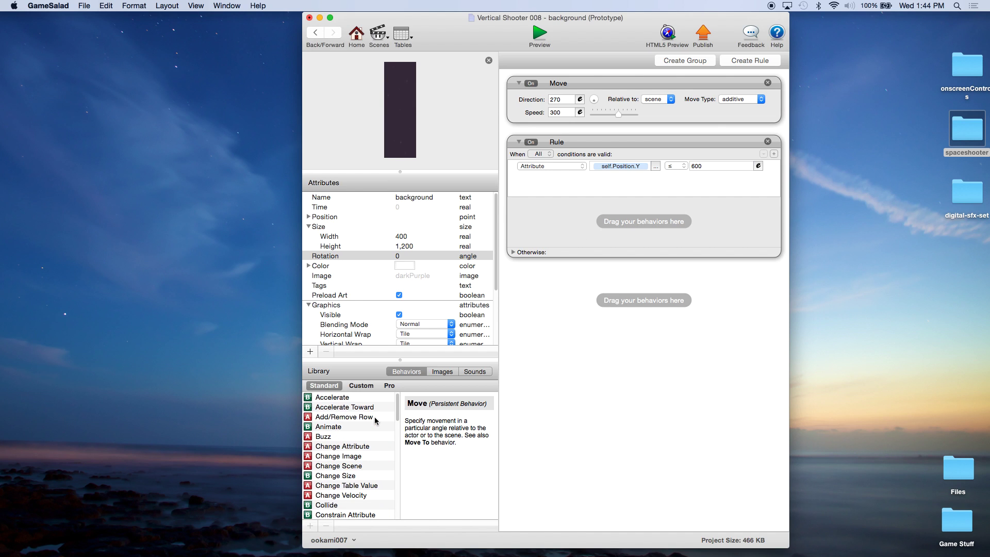
- Add a Change Attribute action to the rule setting self.Position.Y to 0
left_click_drag(343, 448, 572, 233)
left_click(660, 225)
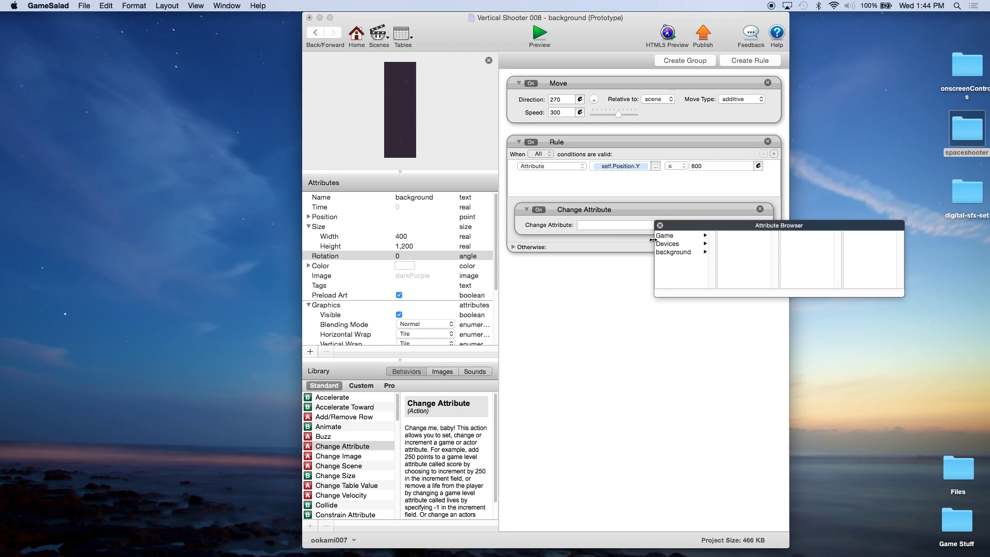
left_click(672, 252)
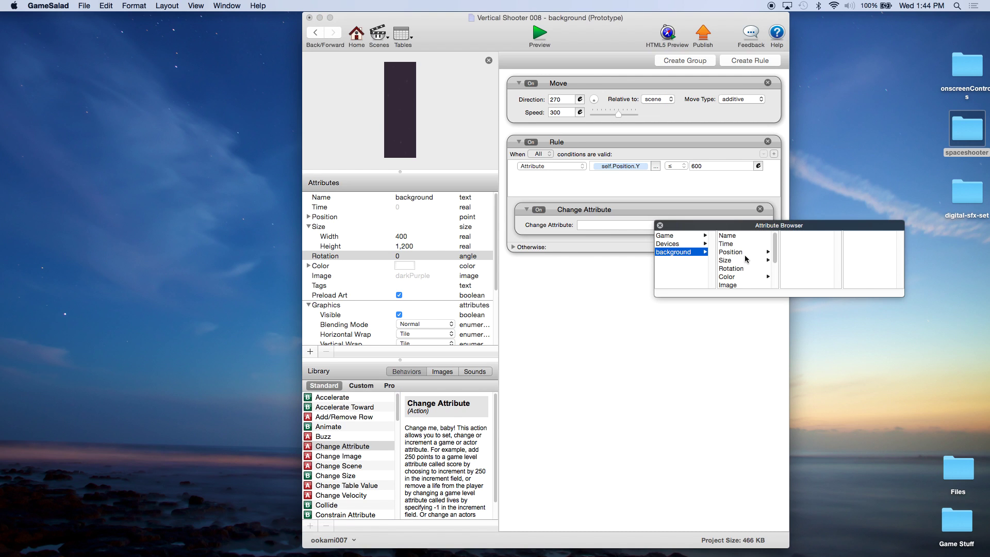
left_click(742, 252)
left_click(784, 244)
left_click(710, 225)
type("0")
left_click(697, 283)
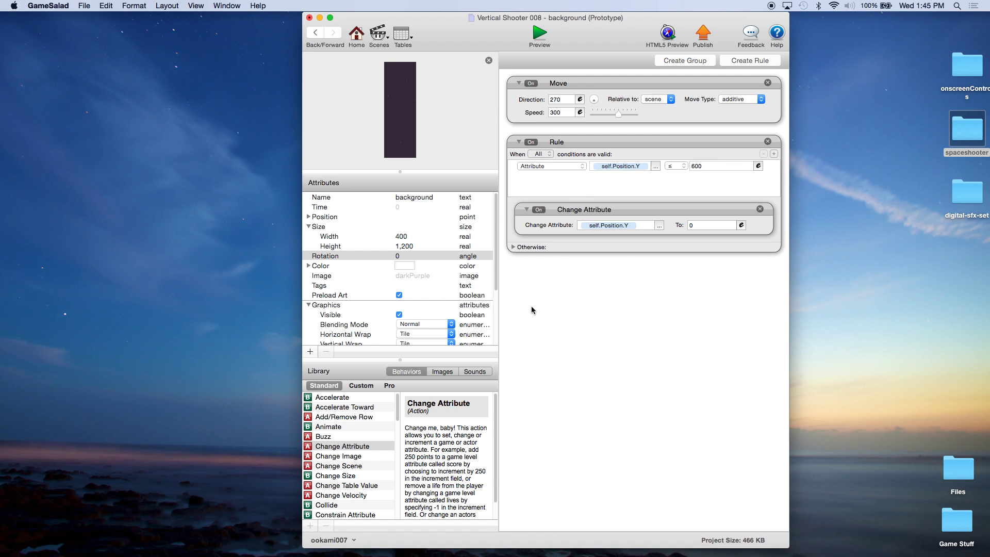
left_click(85, 6)
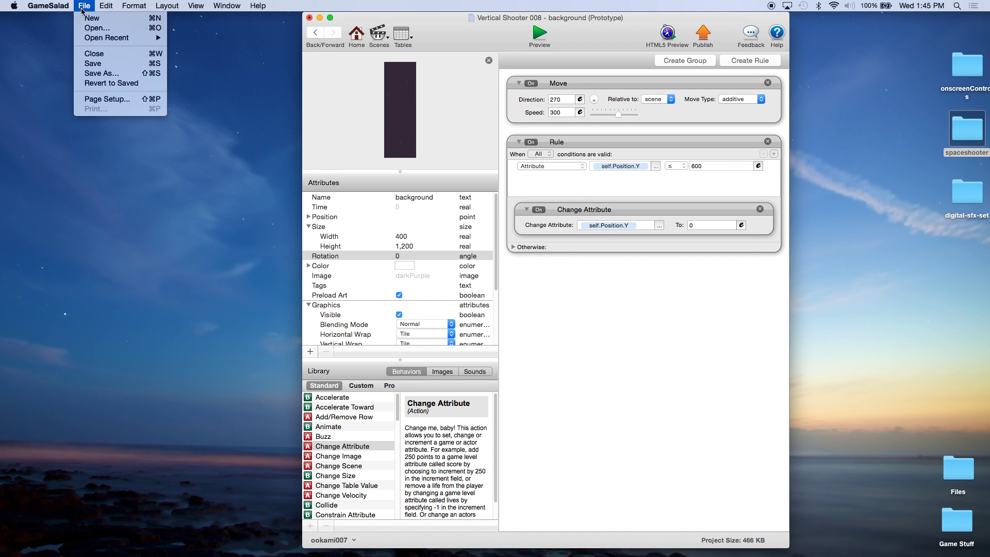
- Save the project and open the Play scene
left_click(93, 64)
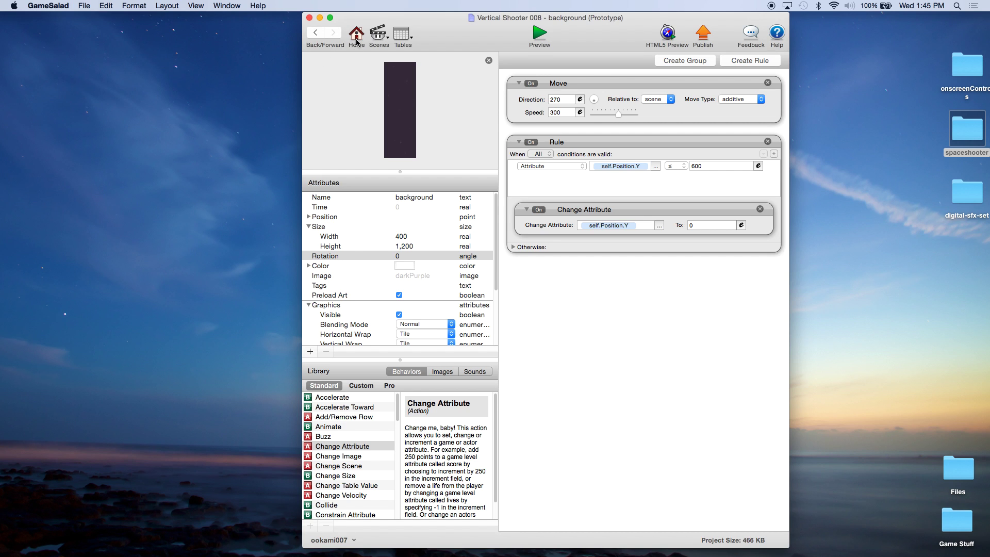
left_click(380, 36)
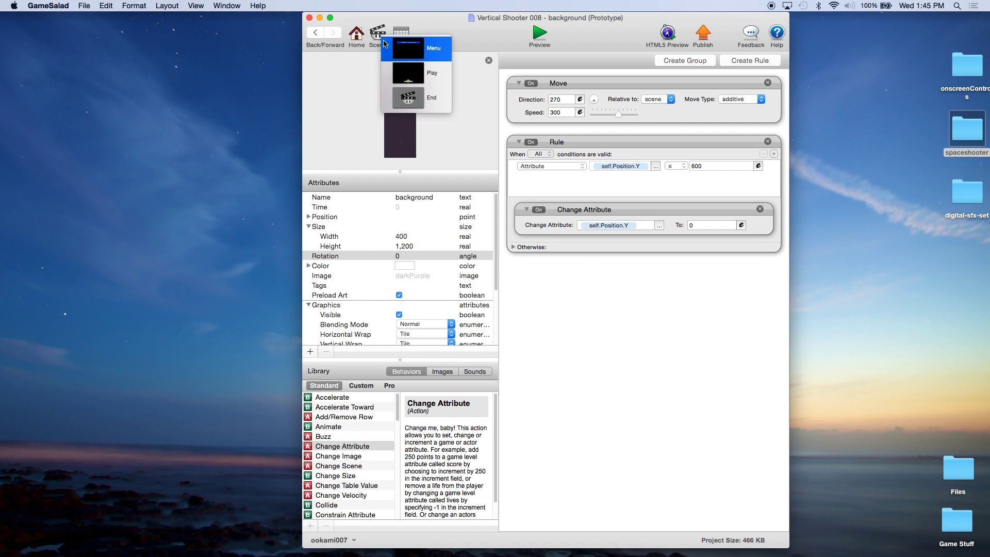
left_click(407, 71)
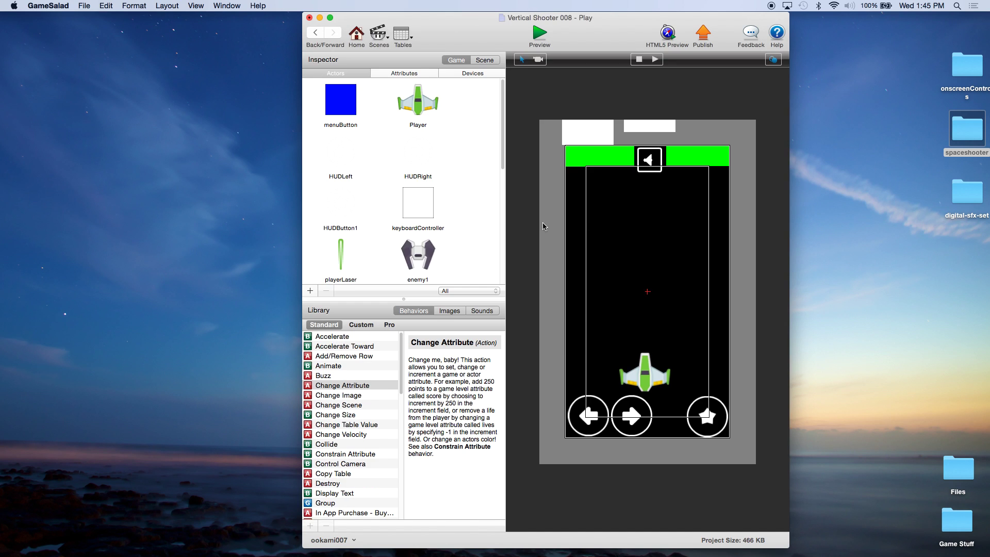
- Add a new Layer 1 to the Play scene's layers
left_click(487, 60)
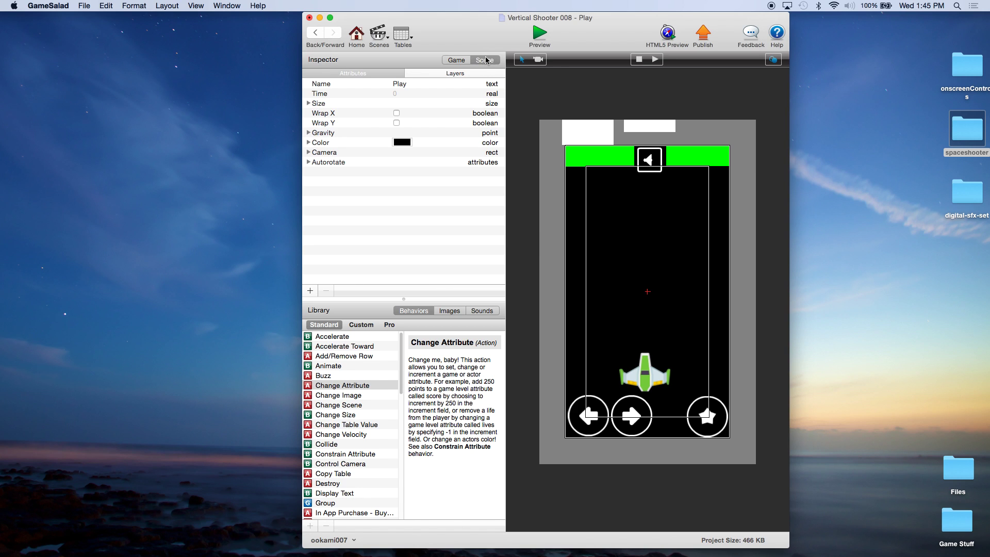
left_click(473, 76)
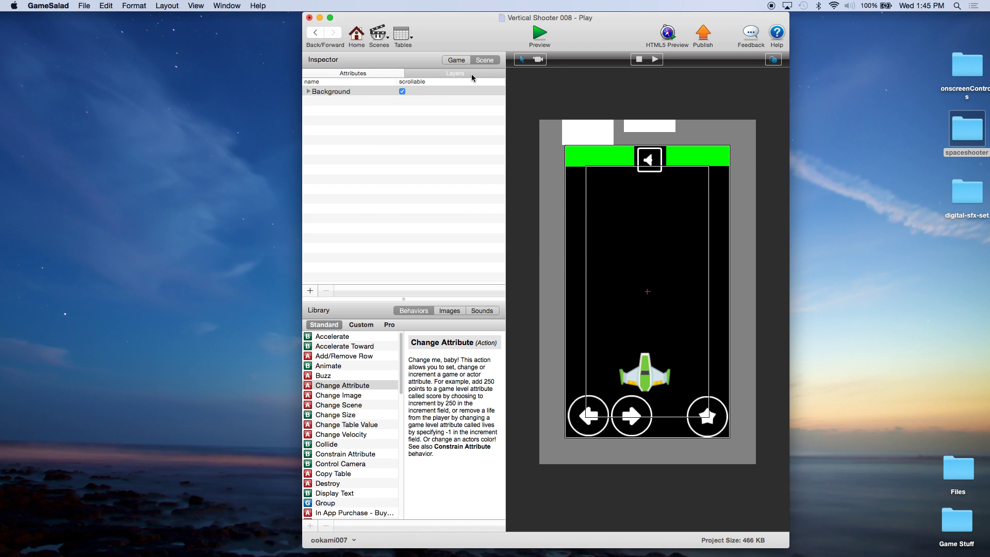
left_click(310, 291)
left_click(334, 103)
left_click(456, 60)
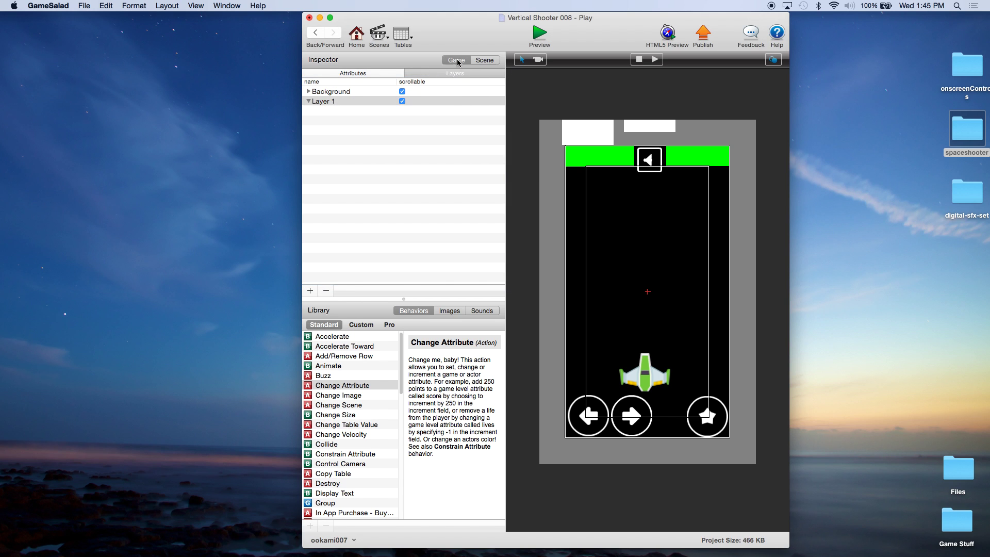
scroll(446, 206, "down", 1)
scroll(447, 206, "down", 5)
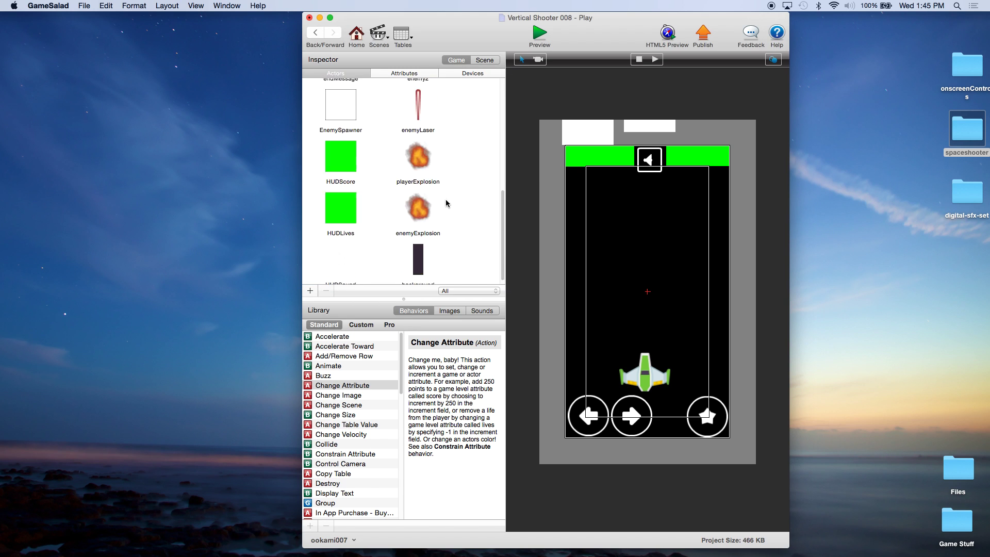
- Place the background actor into the Play scene
left_click(426, 254)
left_click_drag(426, 253, 649, 319)
left_click_drag(655, 242, 663, 379)
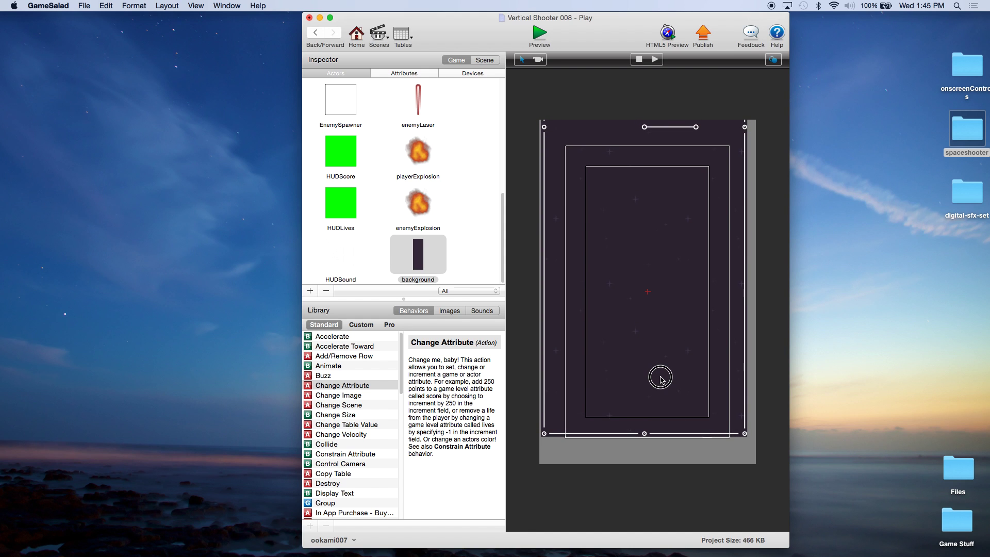
left_click_drag(660, 378, 662, 382)
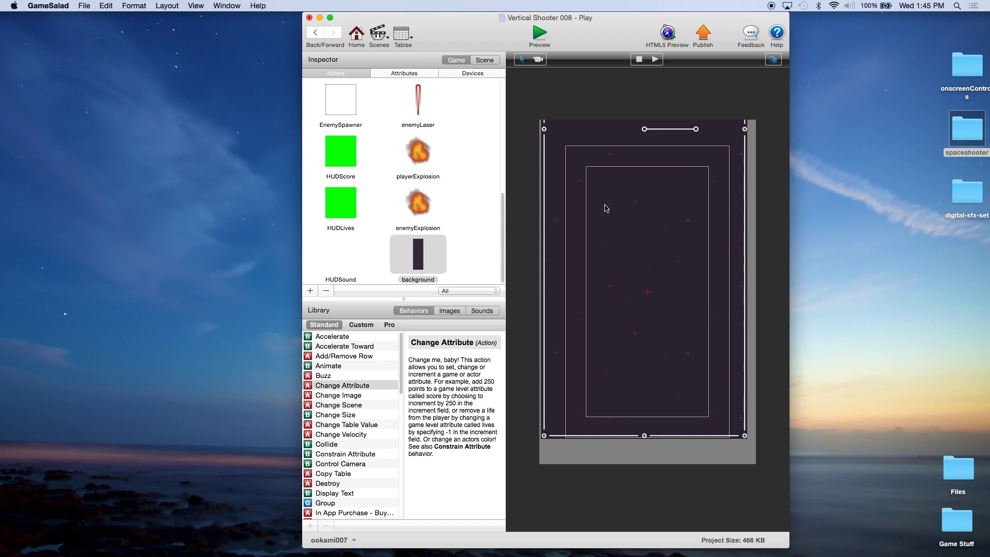
- Select Layer 1 and its background actor, and drag Layer 1 above Background
left_click(484, 60)
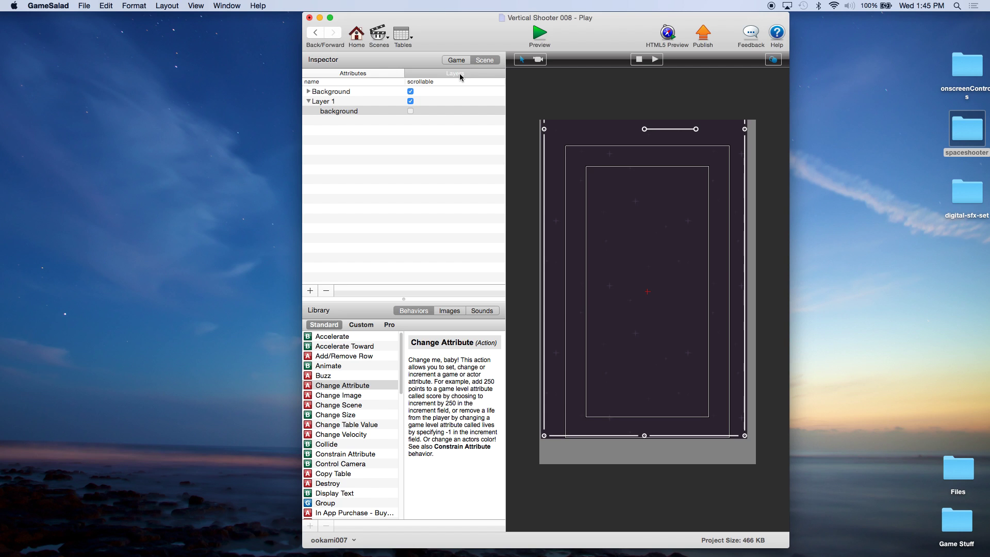
left_click(324, 102)
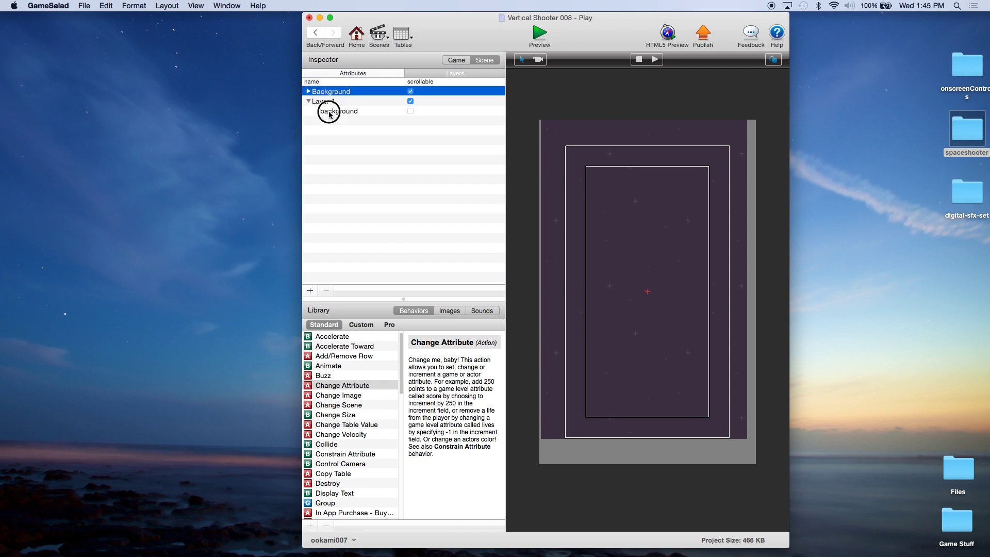
left_click(330, 112)
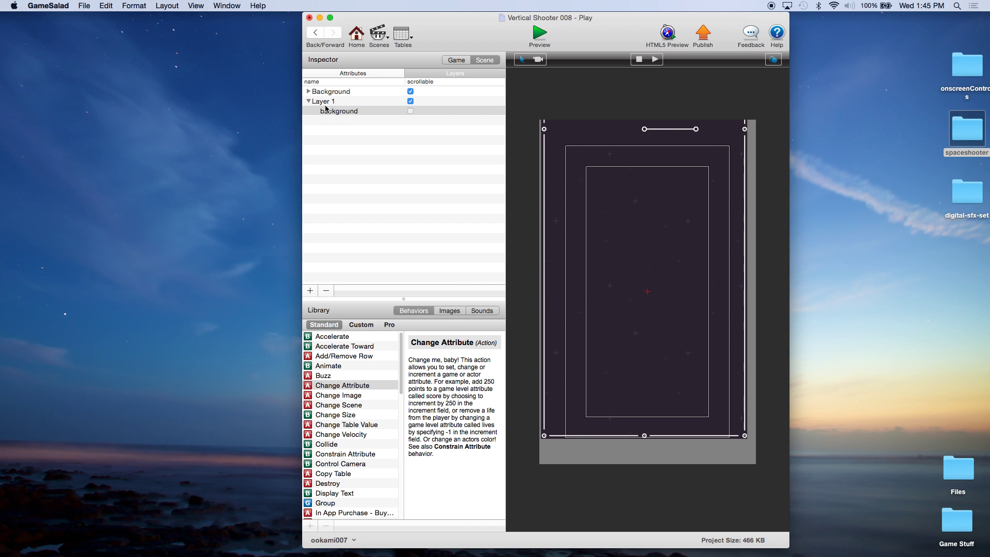
left_click(318, 105)
left_click_drag(317, 103, 328, 89)
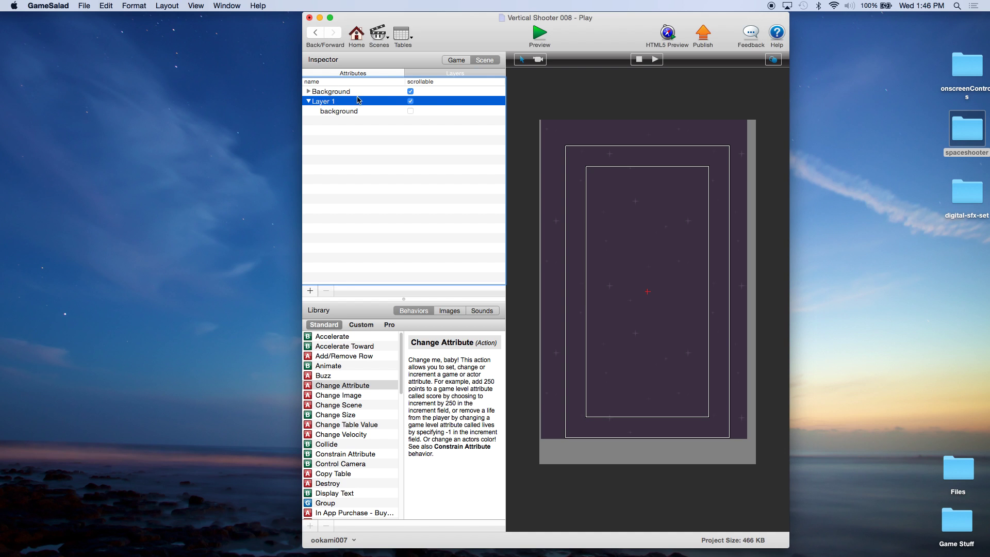
- Preview the game twice, starting from the menu scene, returning to the Actors list each time
left_click(540, 35)
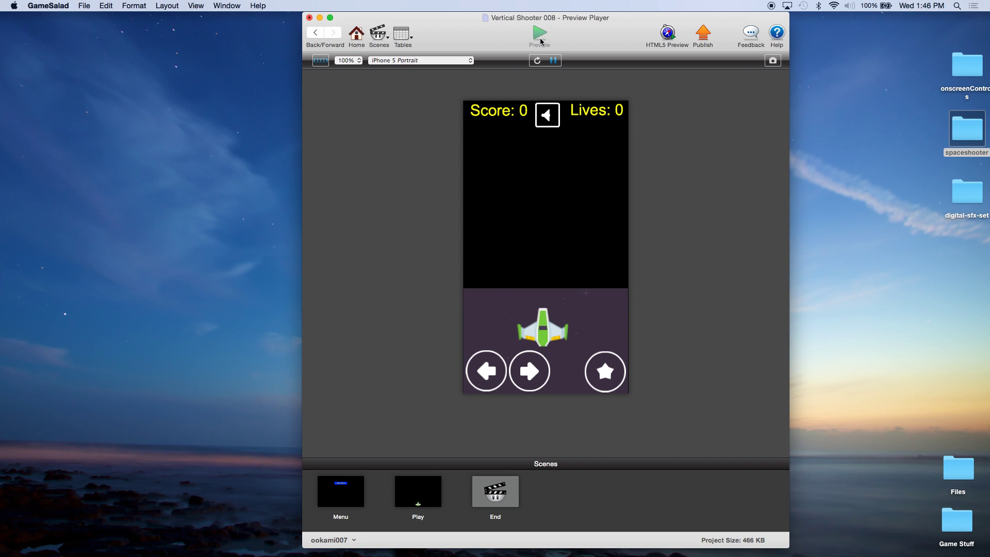
left_click(357, 35)
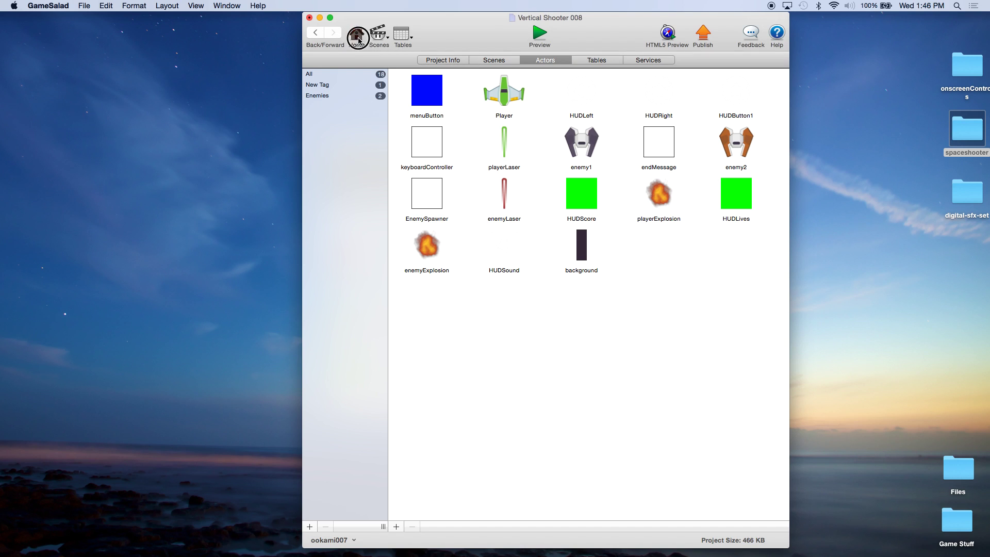
left_click(540, 34)
left_click(541, 168)
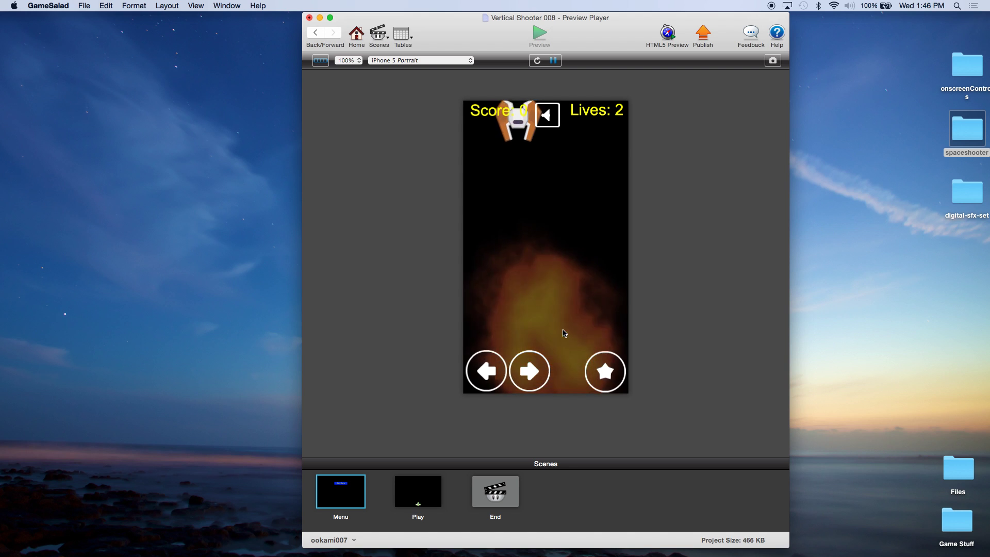
left_click(357, 37)
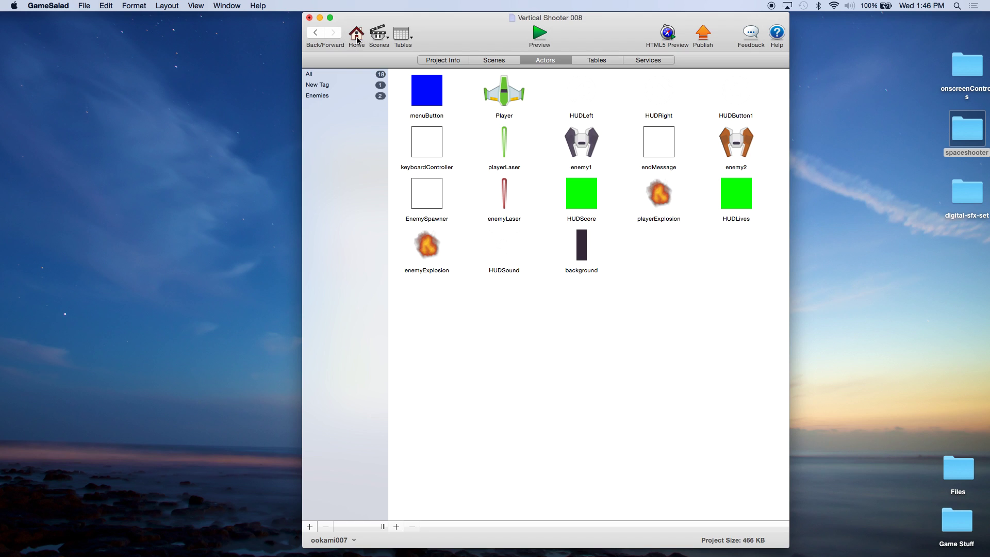
- Change the background rule to check Position.Y ≤ 0 and reset Position.Y to 600
double_click(587, 253)
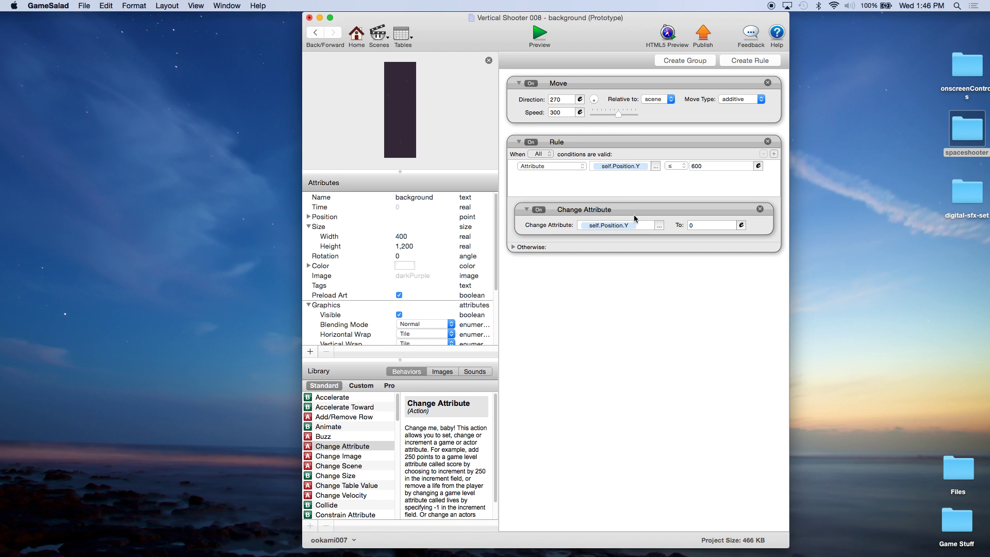
double_click(700, 166)
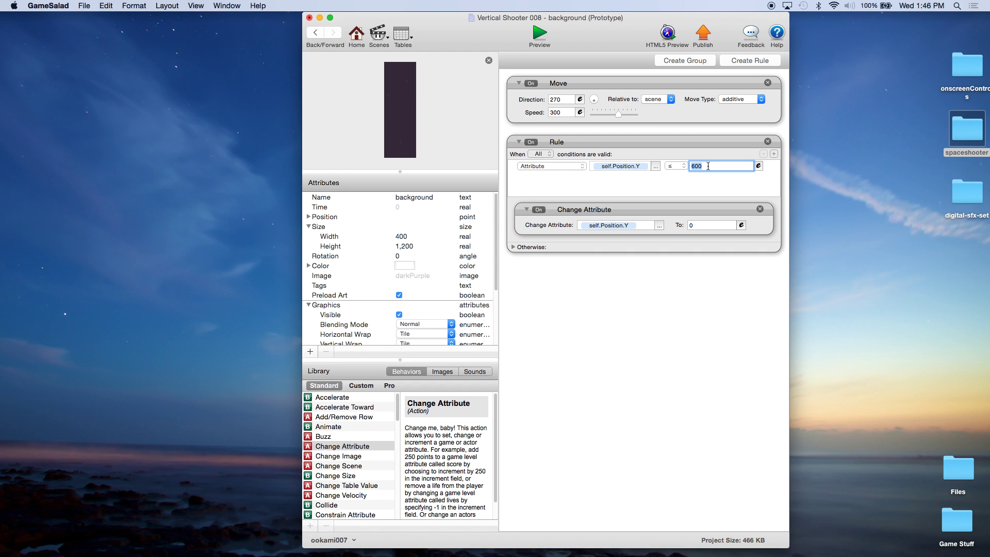
type("0")
double_click(698, 225)
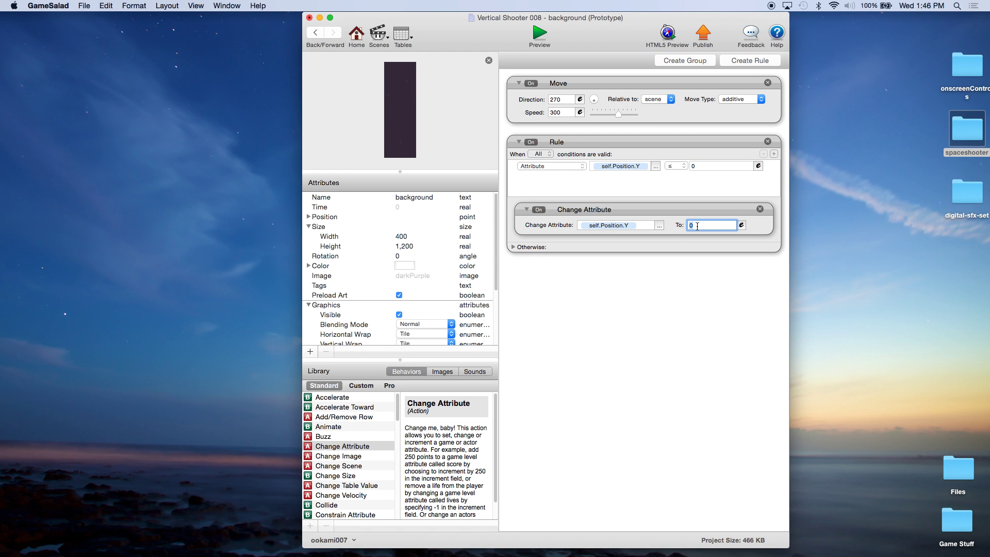
type("600")
left_click(682, 210)
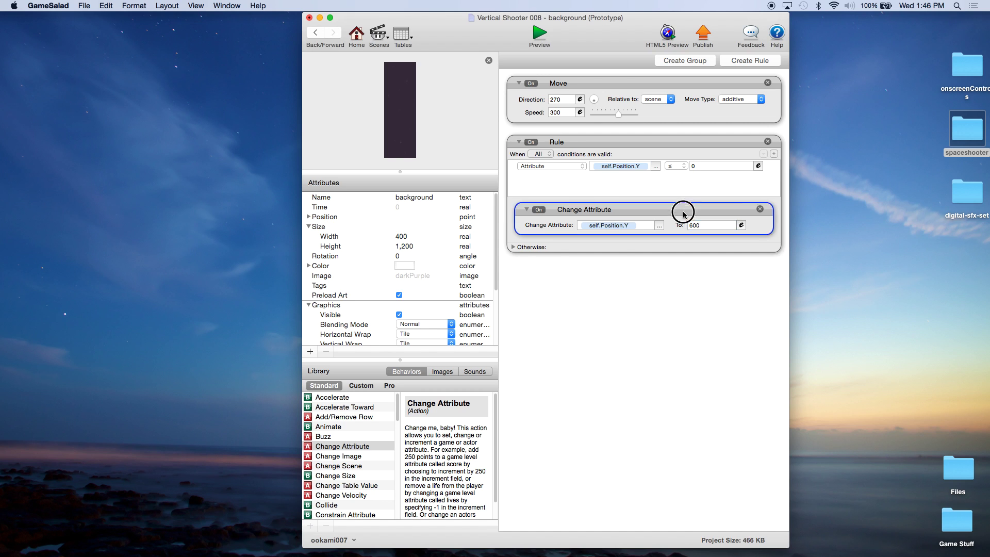
left_click(659, 139)
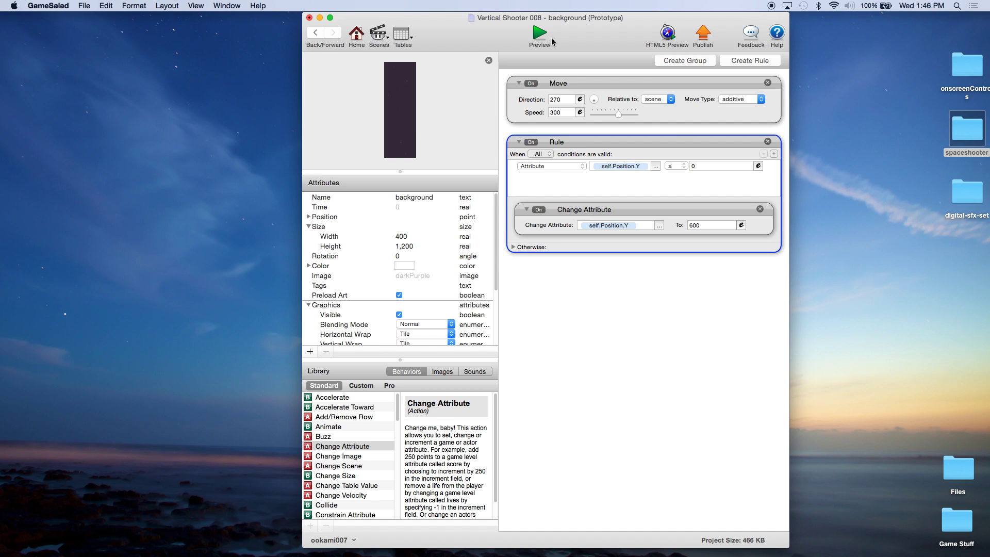
- Preview the game, steering and firing until Game Over at score 155, then return Home
left_click(539, 36)
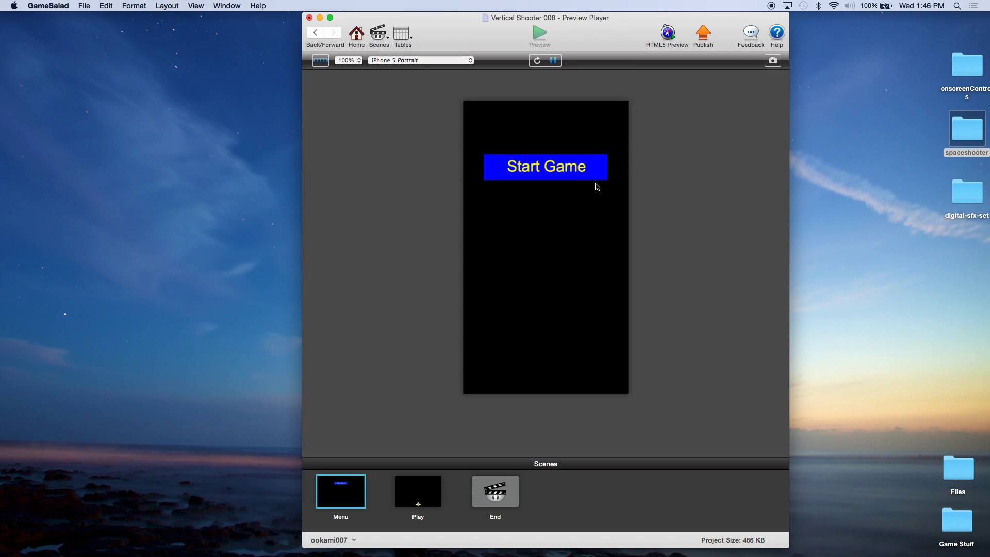
left_click(567, 170)
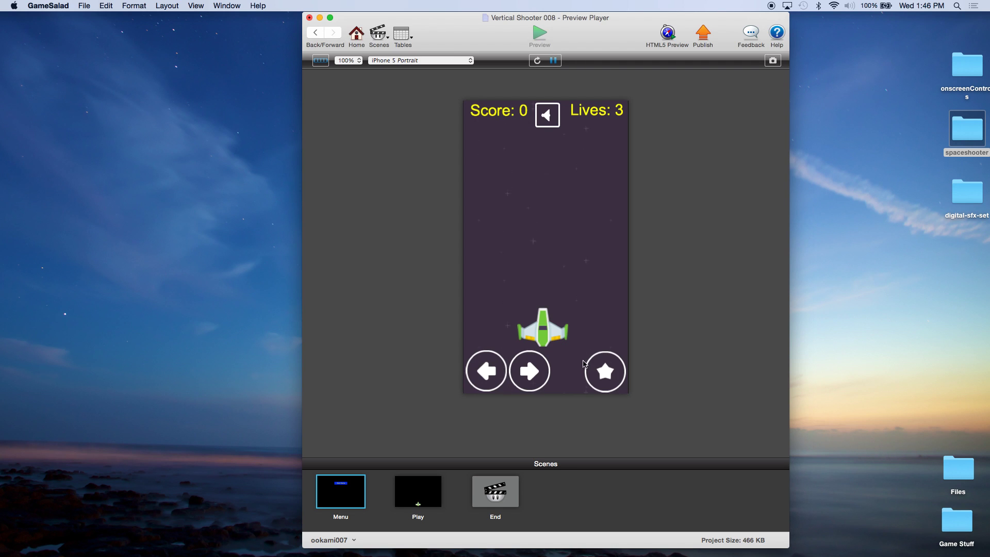
left_click(602, 377)
left_click(602, 381)
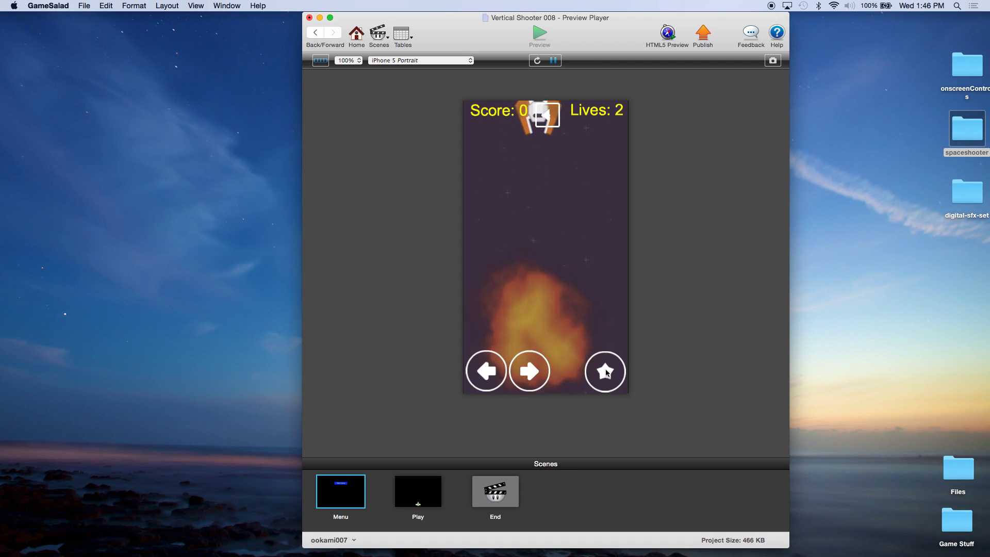
left_click(603, 367)
left_click(601, 367)
key("Right")
left_click(602, 366)
key("Left")
key("Right")
left_click(601, 366)
key("Left")
left_click(602, 366)
left_click(601, 366)
key("Right")
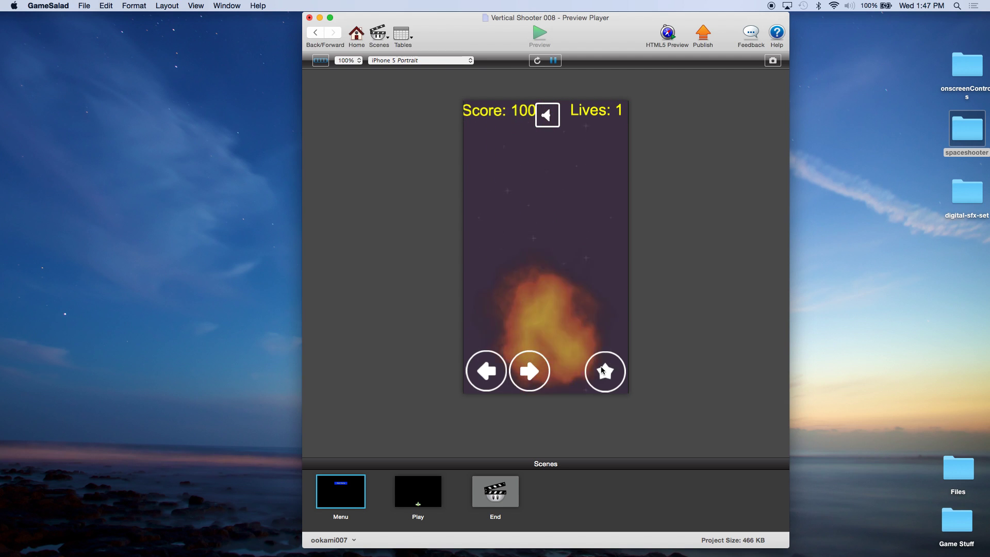
left_click(601, 366)
key("Left")
left_click(602, 366)
key("Right")
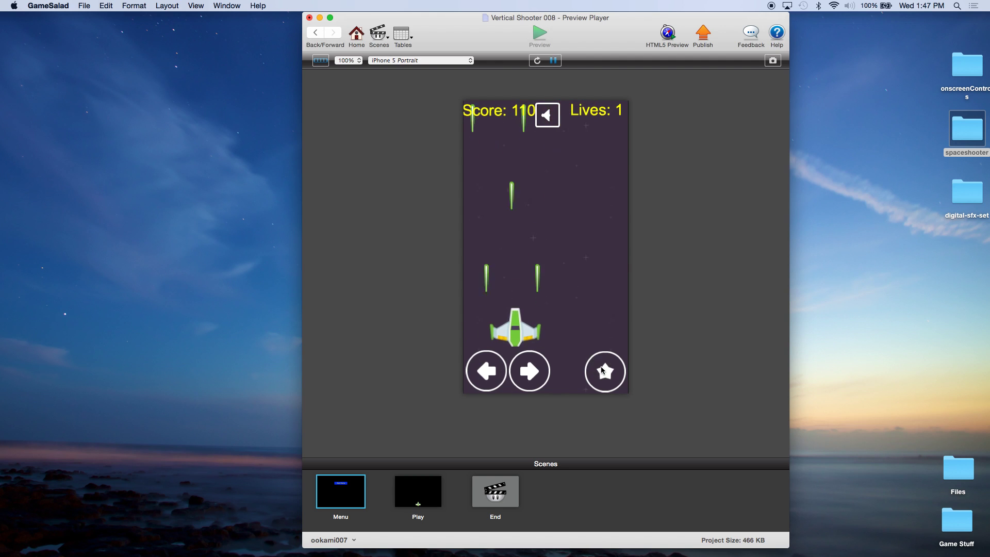
left_click(601, 369)
key("Left")
key("Left")
left_click(602, 369)
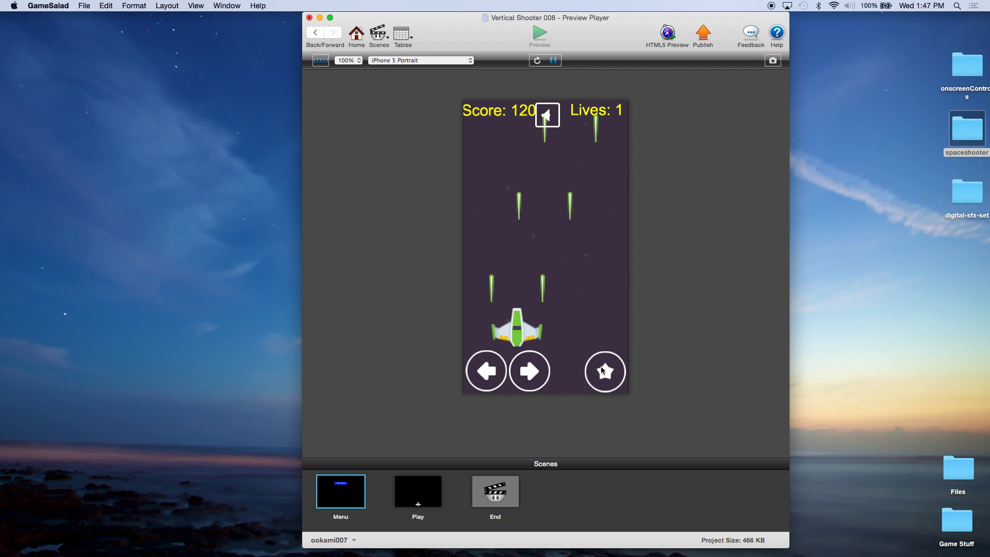
key("Right")
left_click(601, 369)
key("Right")
key("Left")
left_click(601, 369)
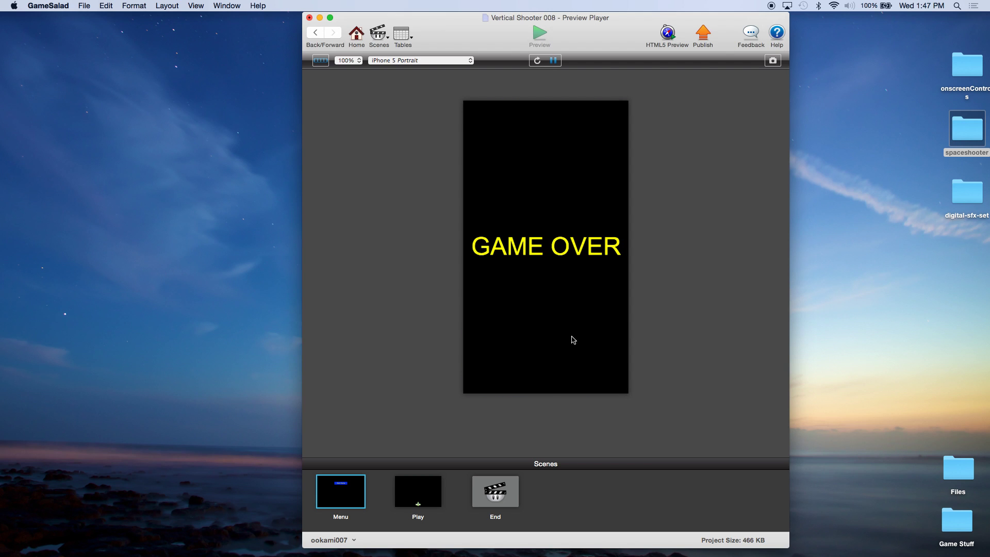
left_click(359, 37)
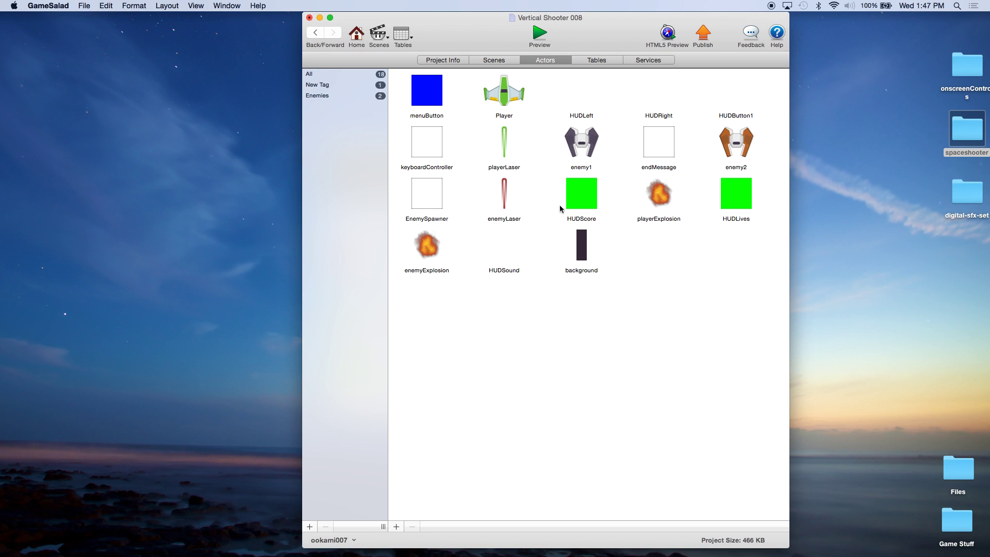